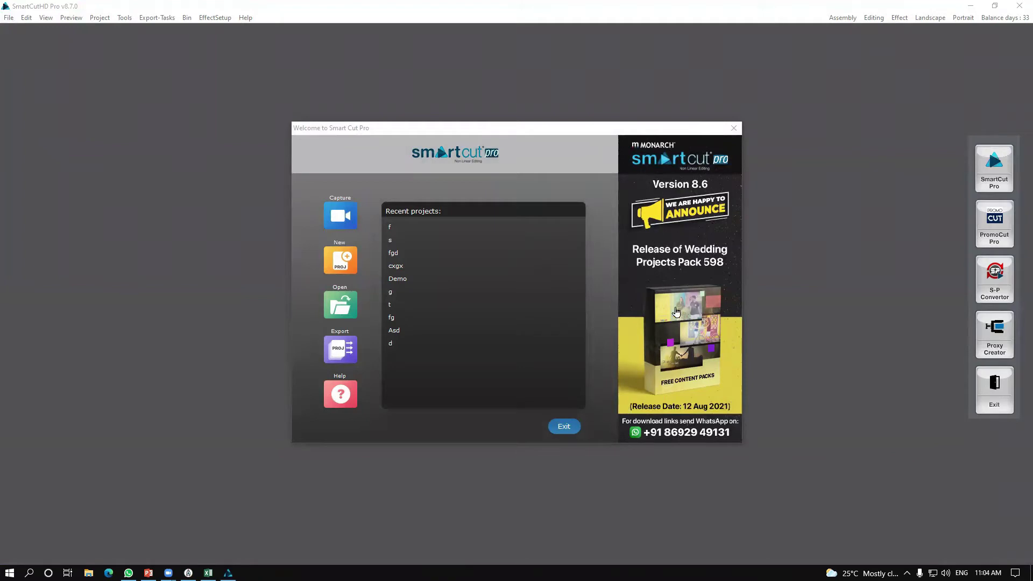
Open the web page behind the Wedding Projects Pack 598 announcement and return to the welcome window.
{"action": "left_click", "coordinate": [685, 283]}
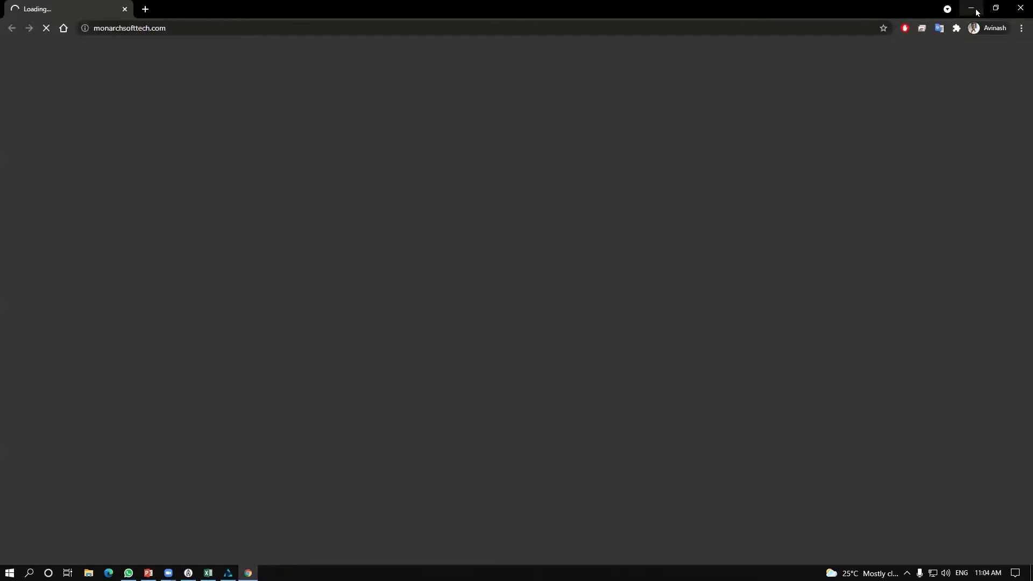
{"action": "left_click", "coordinate": [971, 8]}
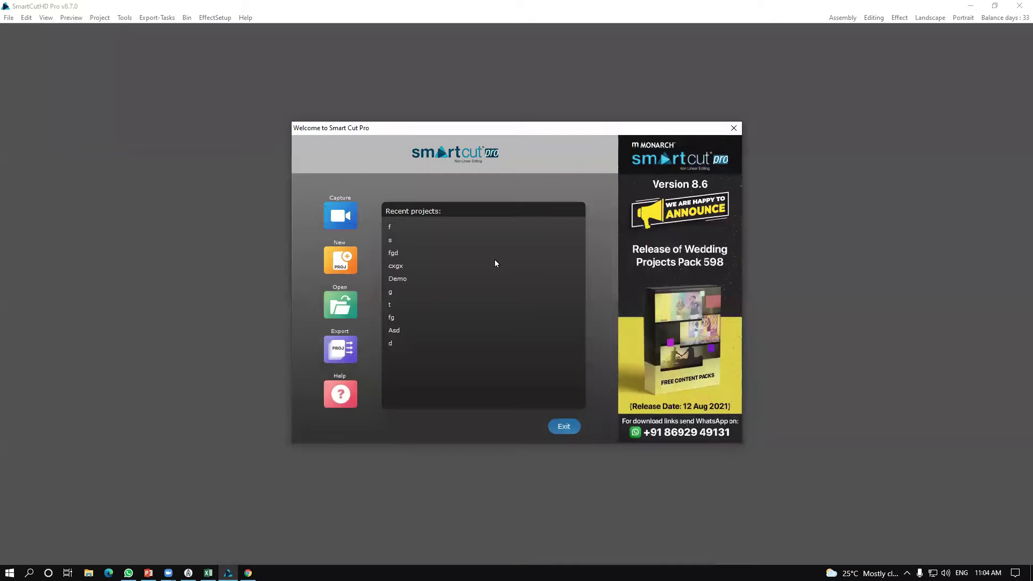
Create a project named dfg in E:\Temp with the Youtube Full HD 1080p 25 preset, replacing the existing one, and use the Landscape layout.
{"action": "left_click", "coordinate": [332, 265]}
{"action": "left_click", "coordinate": [464, 433]}
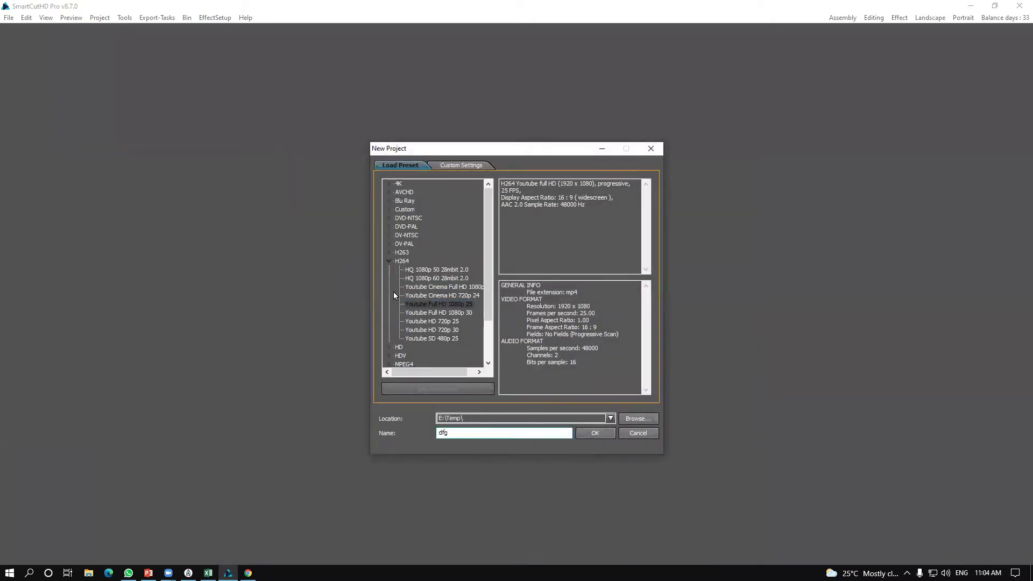
{"action": "scroll", "coordinate": [481, 231], "scroll_direction": "down", "scroll_amount": 2}
{"action": "scroll", "coordinate": [473, 215], "scroll_direction": "up", "scroll_amount": 2}
{"action": "left_click", "coordinate": [595, 435]}
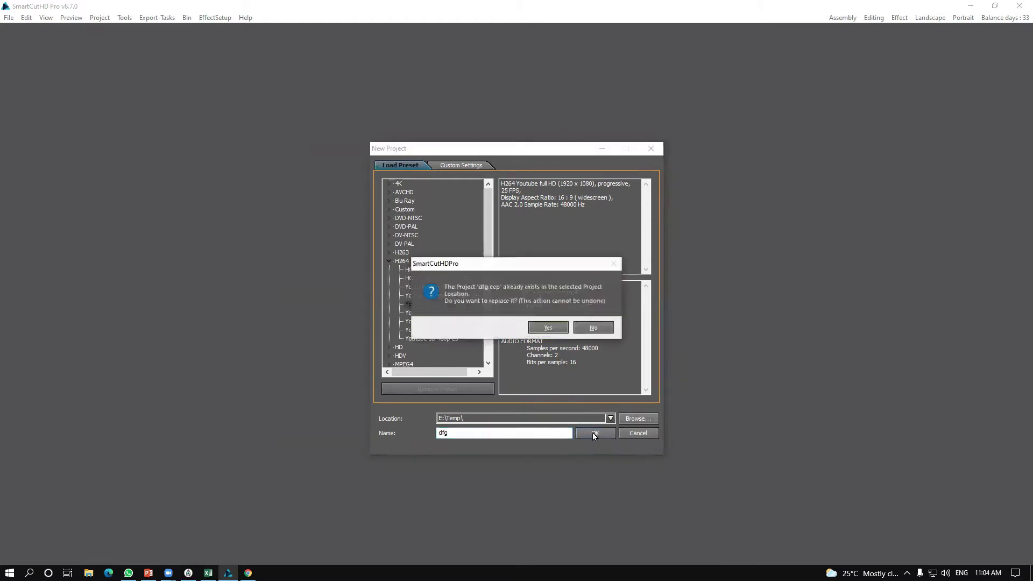
{"action": "left_click", "coordinate": [559, 325]}
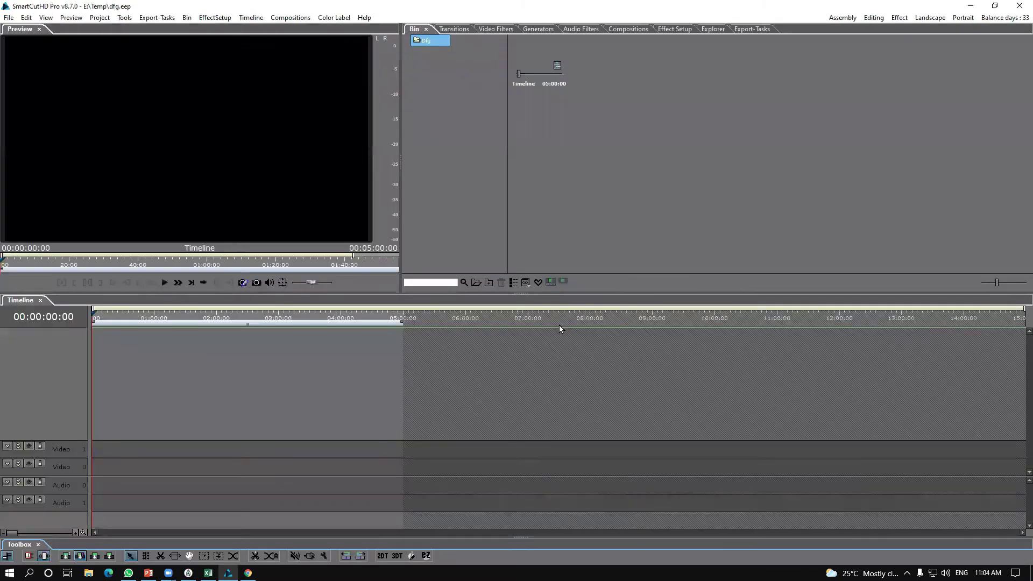
{"action": "left_click", "coordinate": [930, 18]}
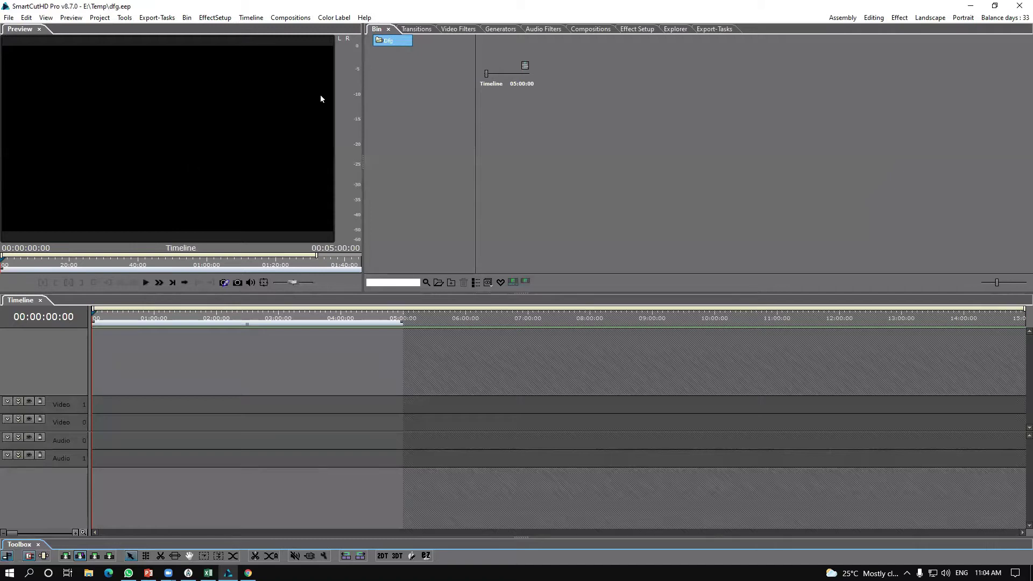
Examine the transition library's categories, including God, Graphics, Hin Eng, Hindi, Pip, Potrait Fx, Transition and Song Fx.
{"action": "left_click", "coordinate": [416, 29]}
{"action": "left_click_drag", "start_coordinate": [1013, 283], "coordinate": [1028, 283]}
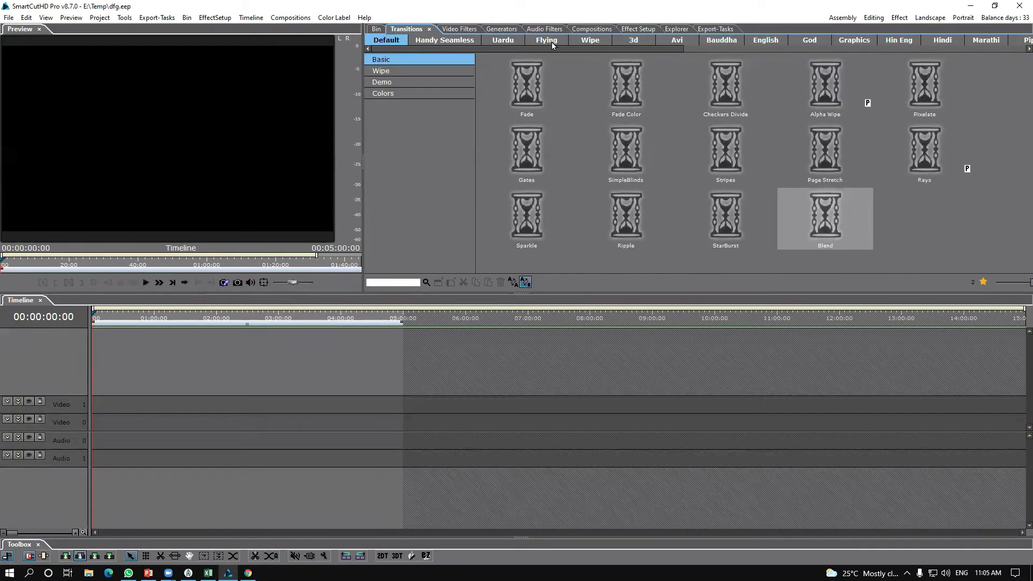
{"action": "left_click_drag", "start_coordinate": [630, 50], "coordinate": [666, 50]}
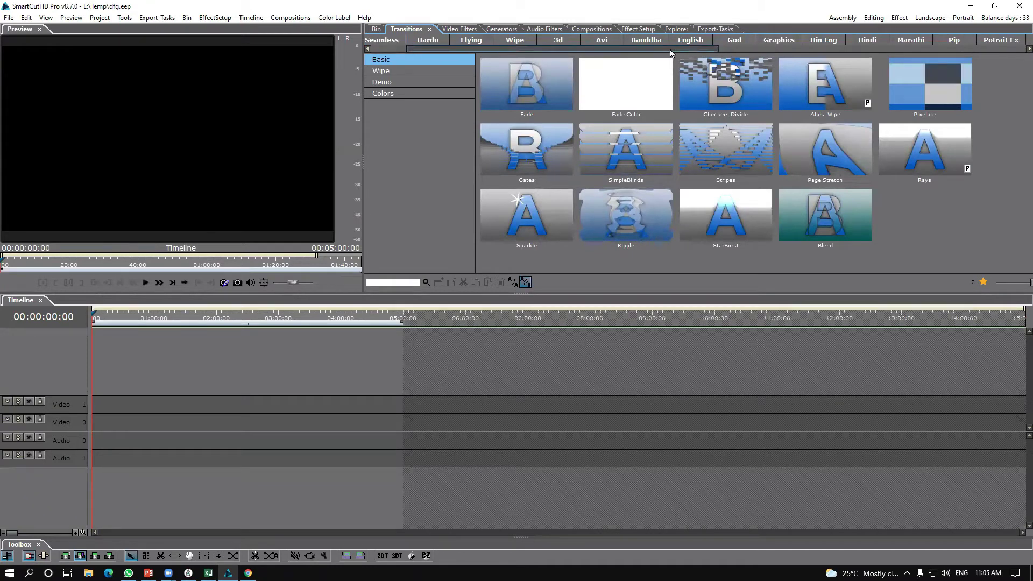
{"action": "left_click", "coordinate": [727, 42]}
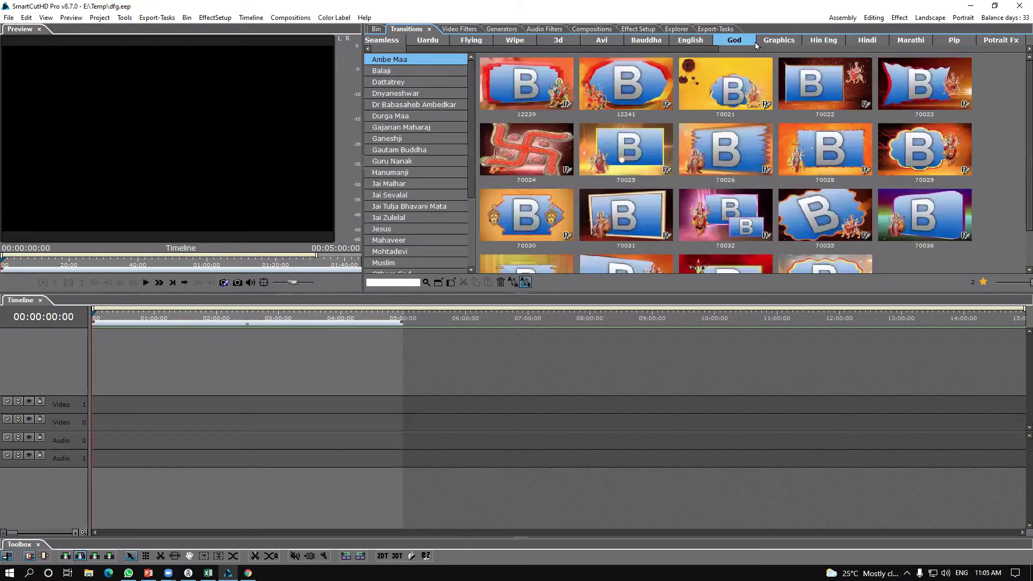
{"action": "left_click", "coordinate": [769, 42]}
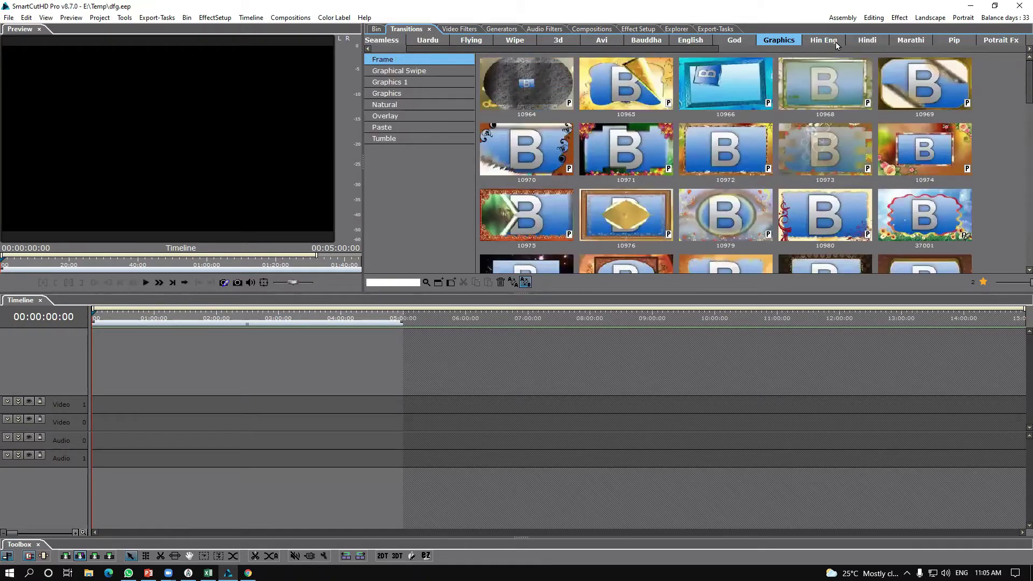
{"action": "left_click", "coordinate": [835, 42]}
{"action": "left_click", "coordinate": [867, 41]}
{"action": "left_click", "coordinate": [956, 45]}
{"action": "left_click", "coordinate": [987, 41]}
{"action": "left_click_drag", "start_coordinate": [627, 49], "coordinate": [763, 43]}
{"action": "left_click", "coordinate": [715, 29]}
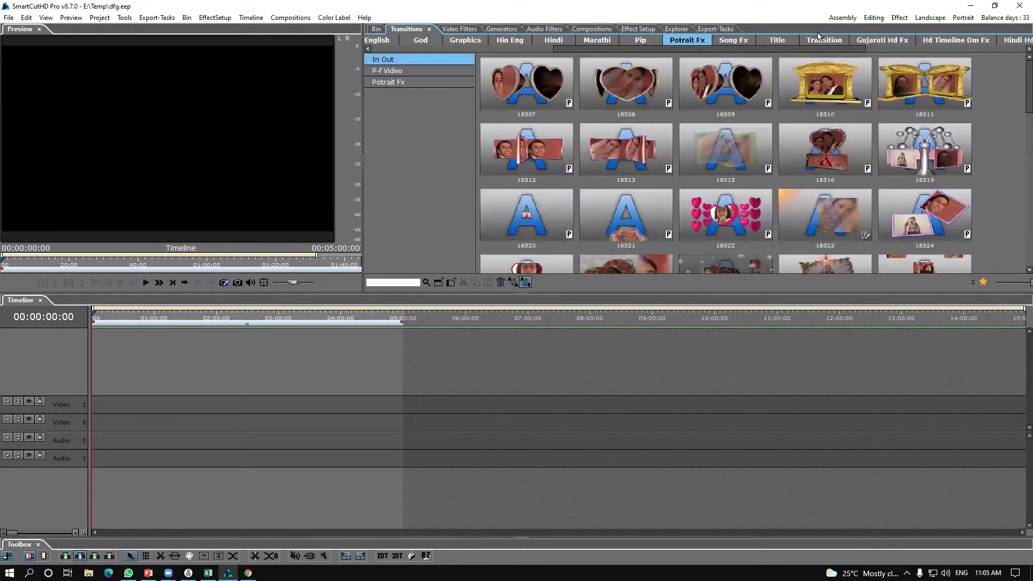
{"action": "left_click", "coordinate": [816, 40]}
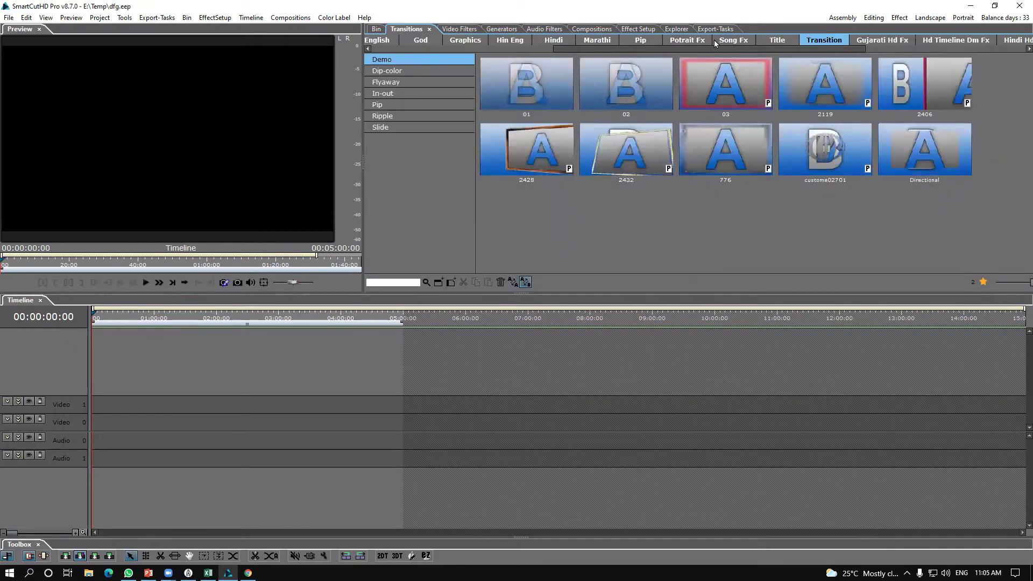
{"action": "left_click", "coordinate": [714, 40]}
Import the seven clips 001 - Copy through C06032 from the Teaser Fottage folder and place them at the start of track Video 0.
{"action": "left_click", "coordinate": [379, 29]}
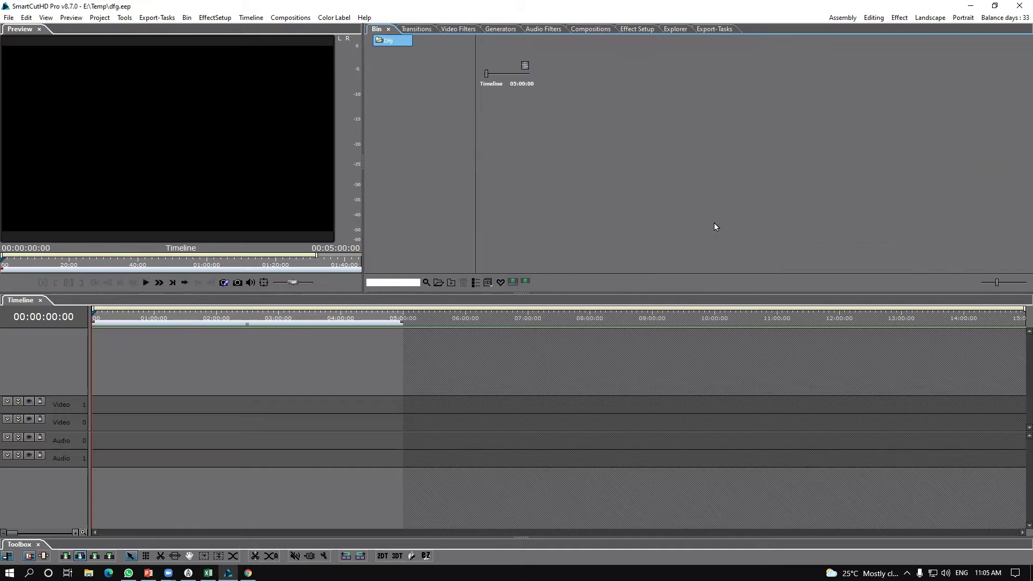
{"action": "double_click", "coordinate": [711, 221]}
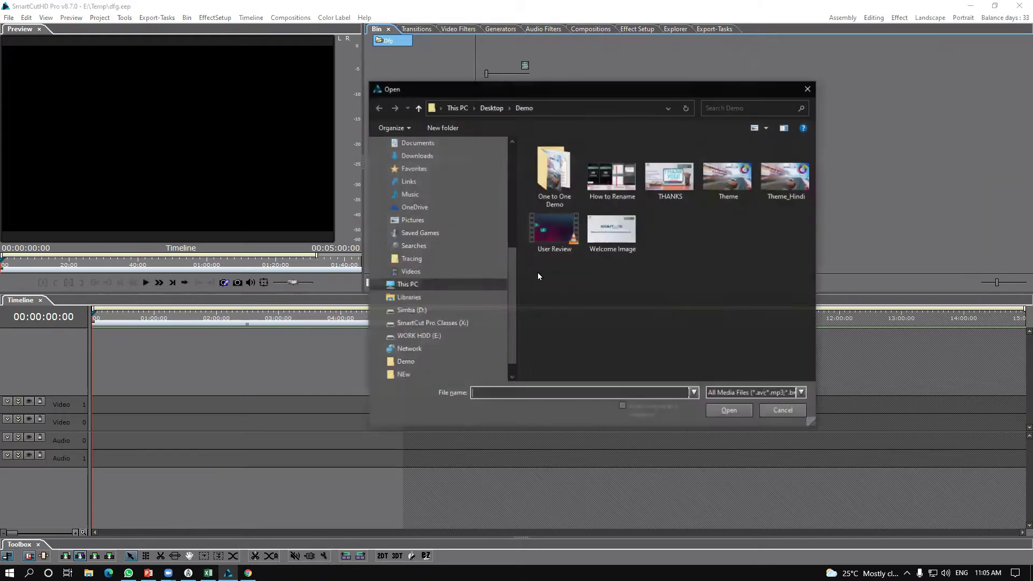
{"action": "left_click", "coordinate": [422, 336]}
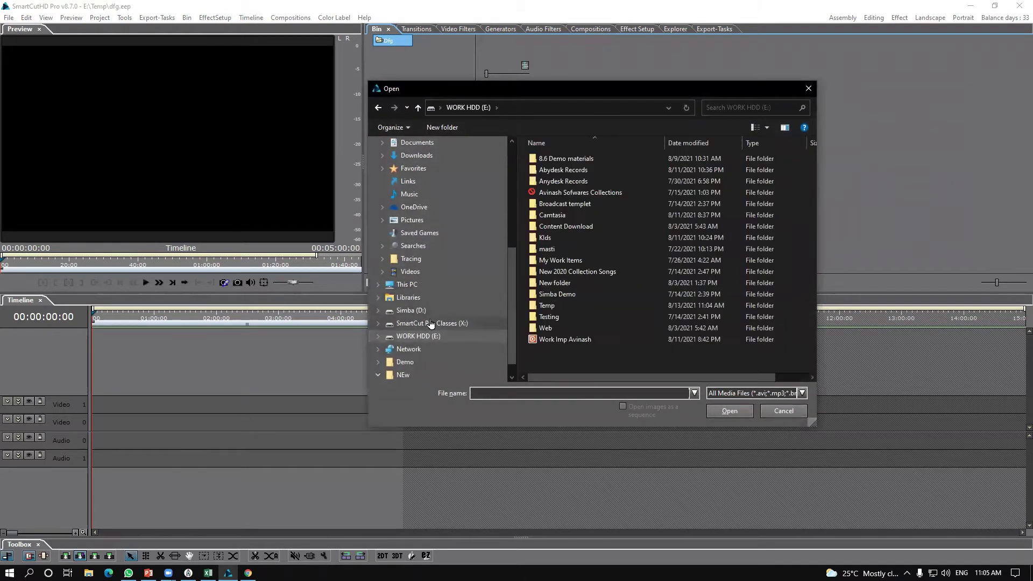
{"action": "left_click", "coordinate": [425, 323]}
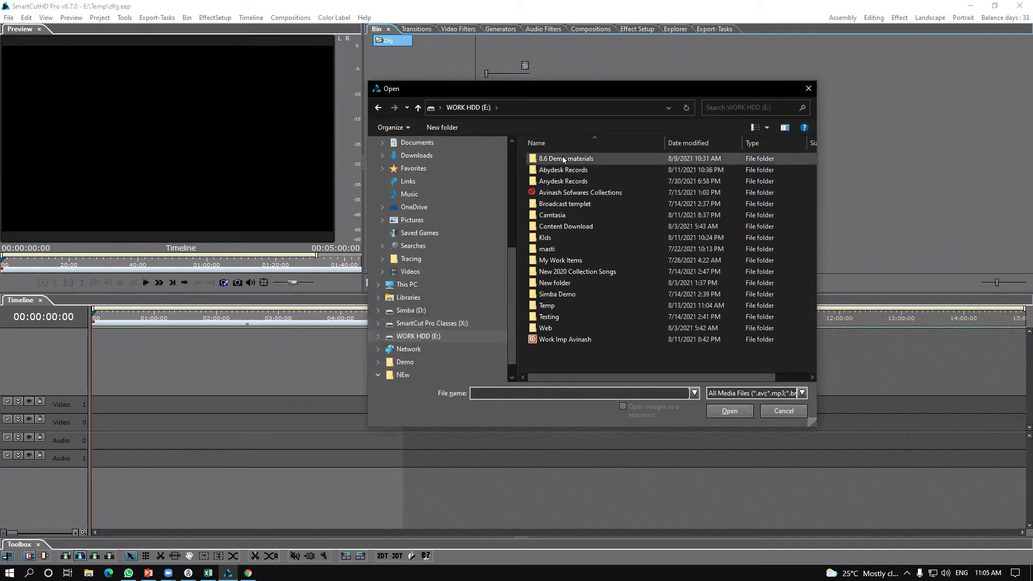
{"action": "double_click", "coordinate": [563, 157]}
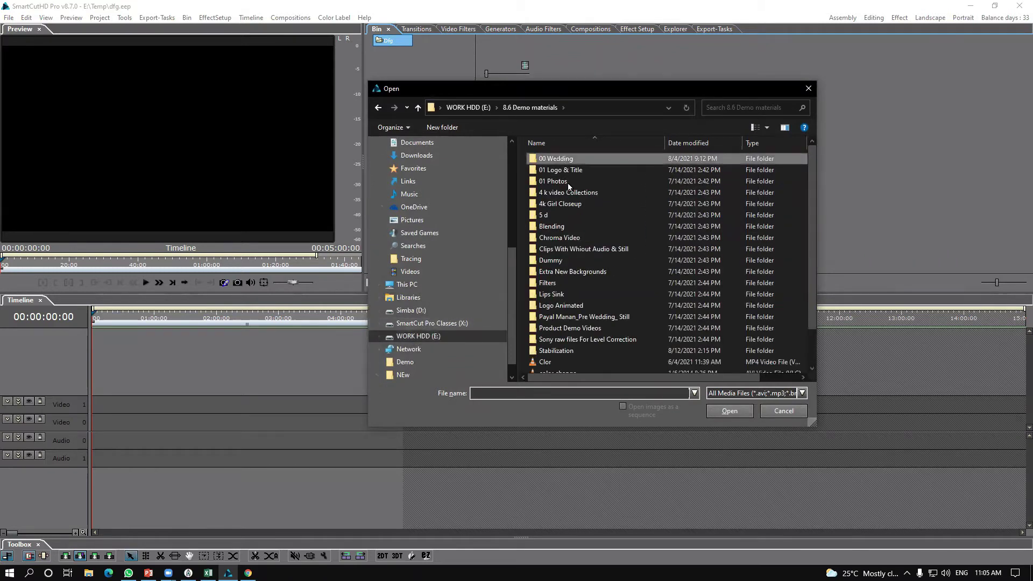
{"action": "left_click", "coordinate": [556, 180]}
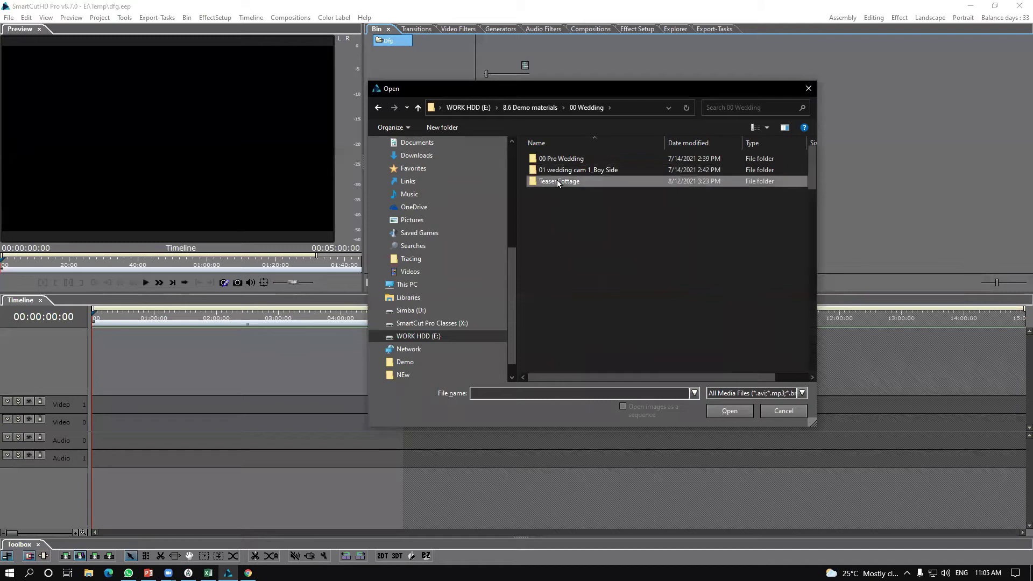
{"action": "double_click", "coordinate": [557, 179]}
{"action": "left_click", "coordinate": [628, 183]}
{"action": "left_click", "coordinate": [764, 222], "text": "shift"}
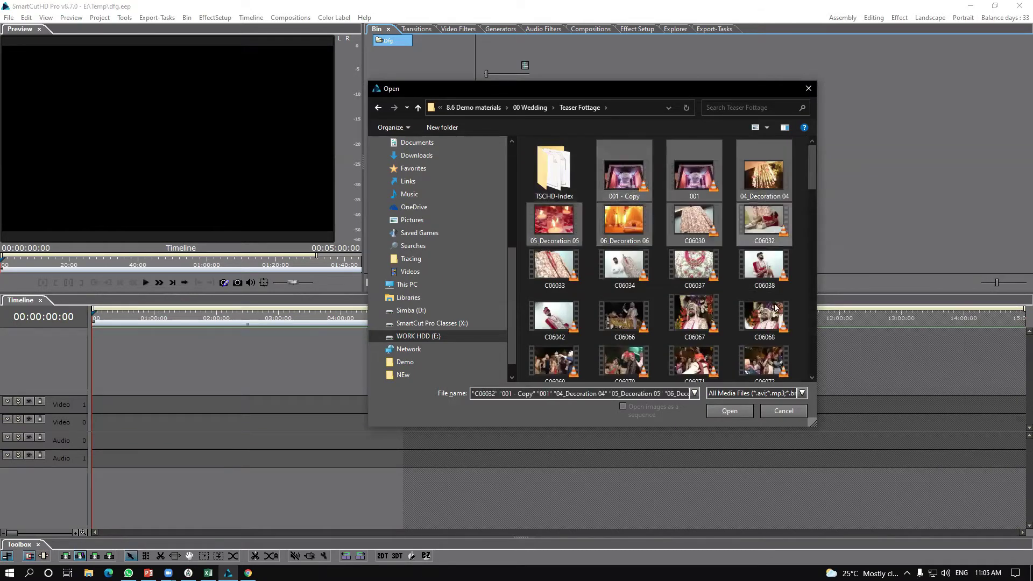
{"action": "left_click", "coordinate": [741, 411]}
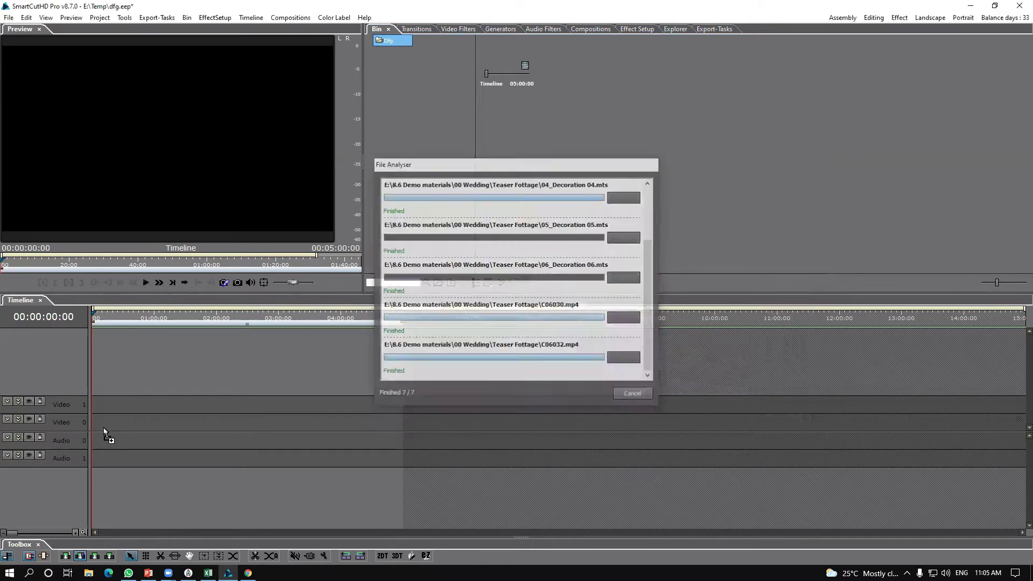
{"action": "mouse_move", "coordinate": [92, 431]}
{"action": "left_mouse_down"}
{"action": "mouse_move", "coordinate": [210, 382]}
{"action": "mouse_move", "coordinate": [92, 422]}
{"action": "left_mouse_up"}
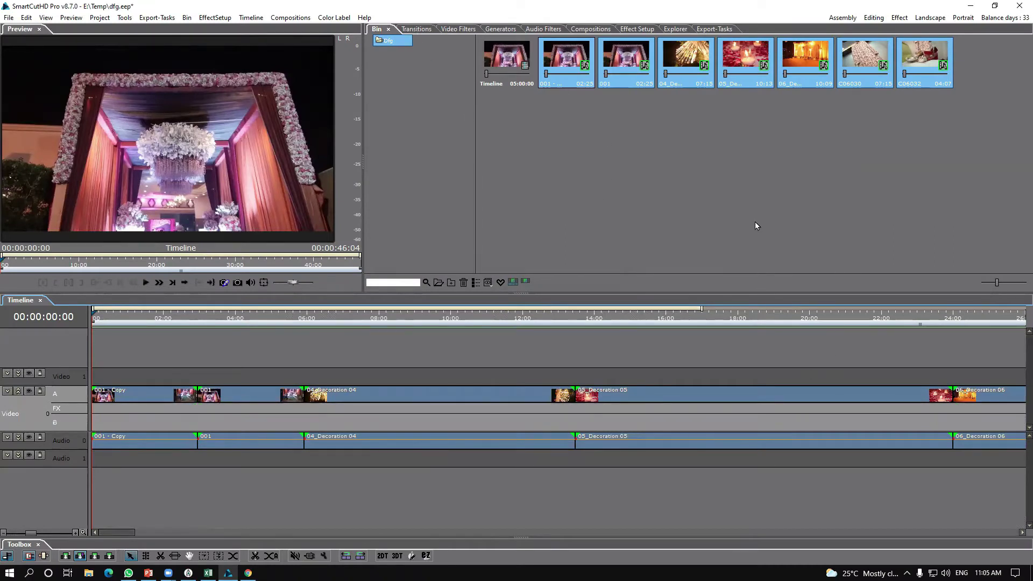
Examine the Graphical Swipe, Graphics 1, Paste, Tumble and Graphics groups of the Graphics transitions.
{"action": "left_click", "coordinate": [416, 29]}
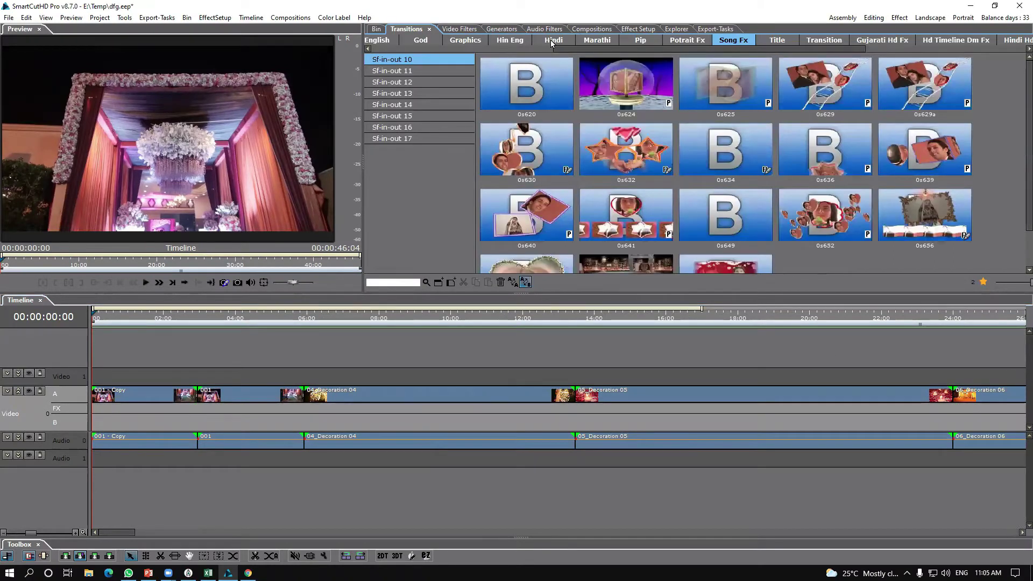
{"action": "left_click", "coordinate": [466, 43]}
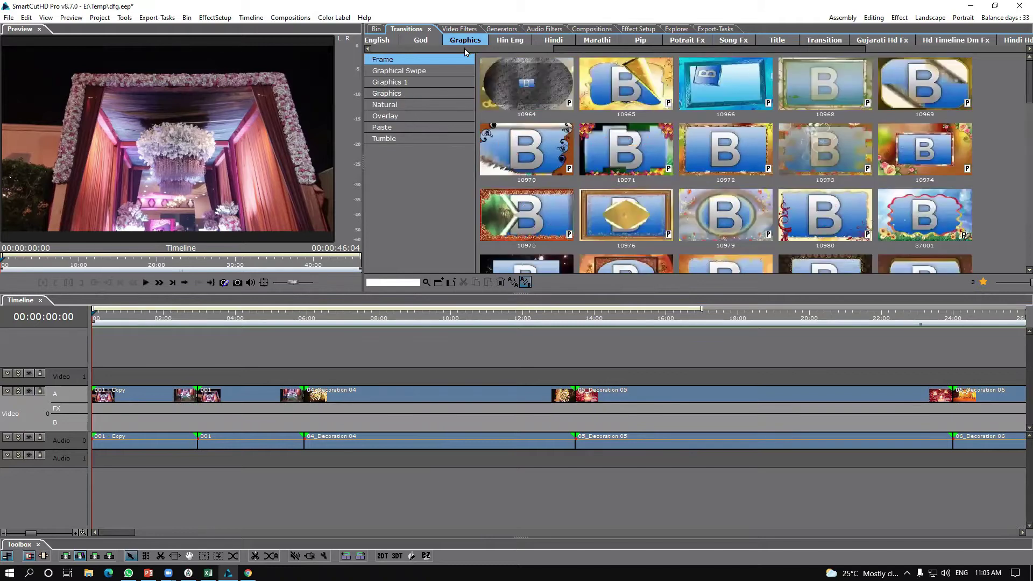
{"action": "left_click", "coordinate": [424, 73]}
{"action": "left_click", "coordinate": [416, 84]}
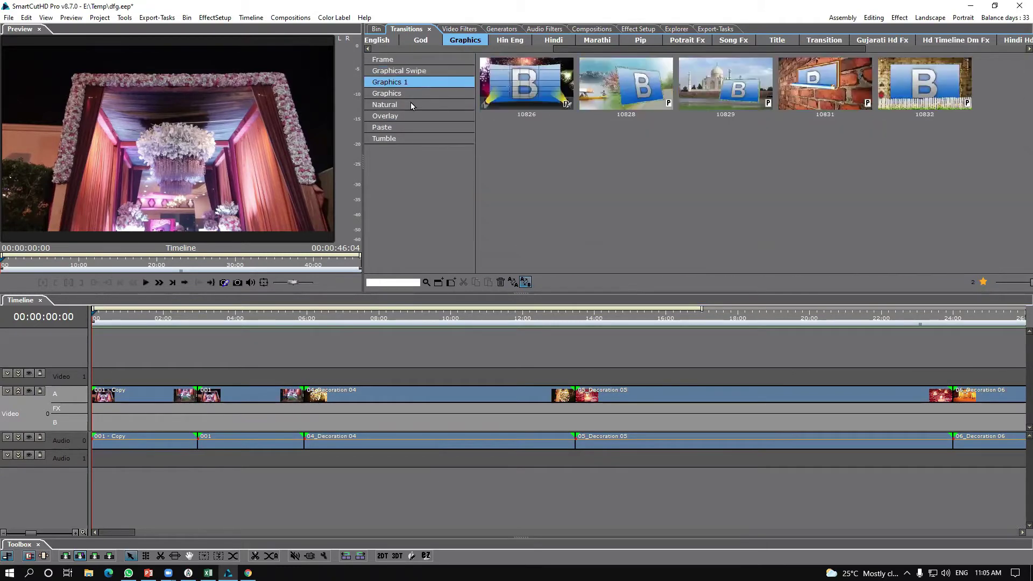
{"action": "left_click", "coordinate": [407, 127]}
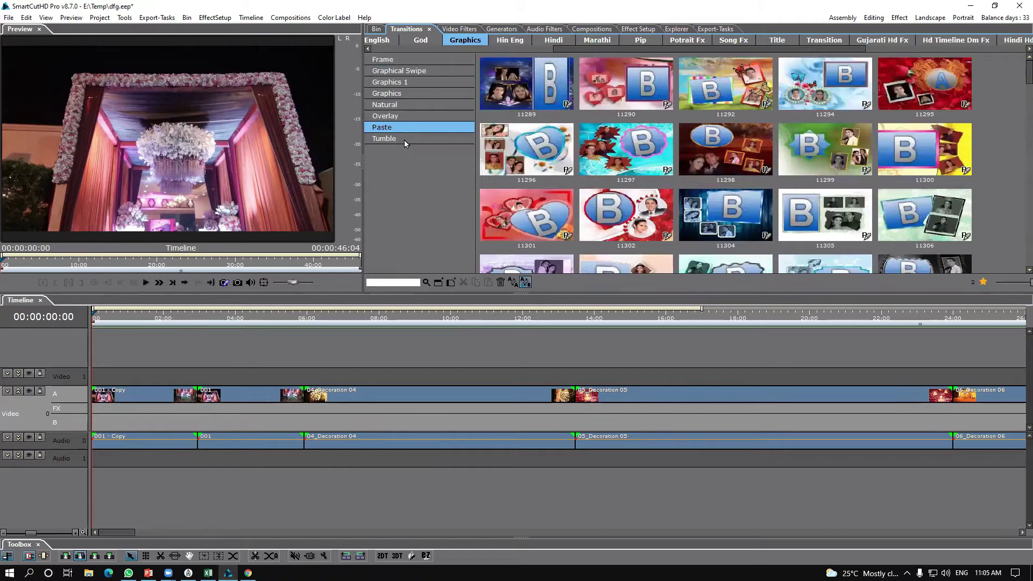
{"action": "left_click", "coordinate": [404, 141]}
{"action": "left_click", "coordinate": [402, 95]}
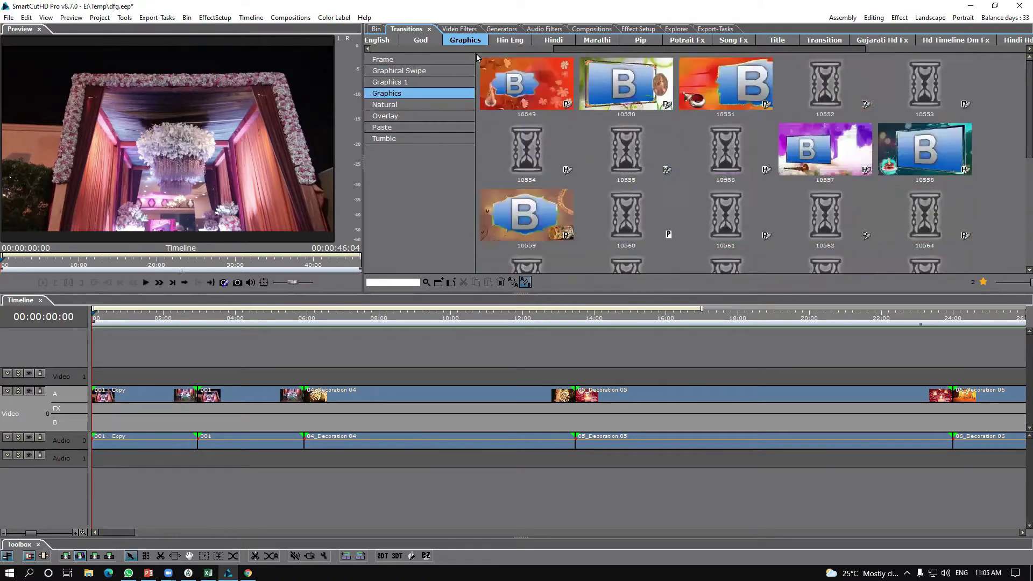
Apply the Hindi Barat transition 33811 to the start of the Video 0 FX track and preview it.
{"action": "left_click", "coordinate": [521, 40]}
{"action": "left_click", "coordinate": [556, 43]}
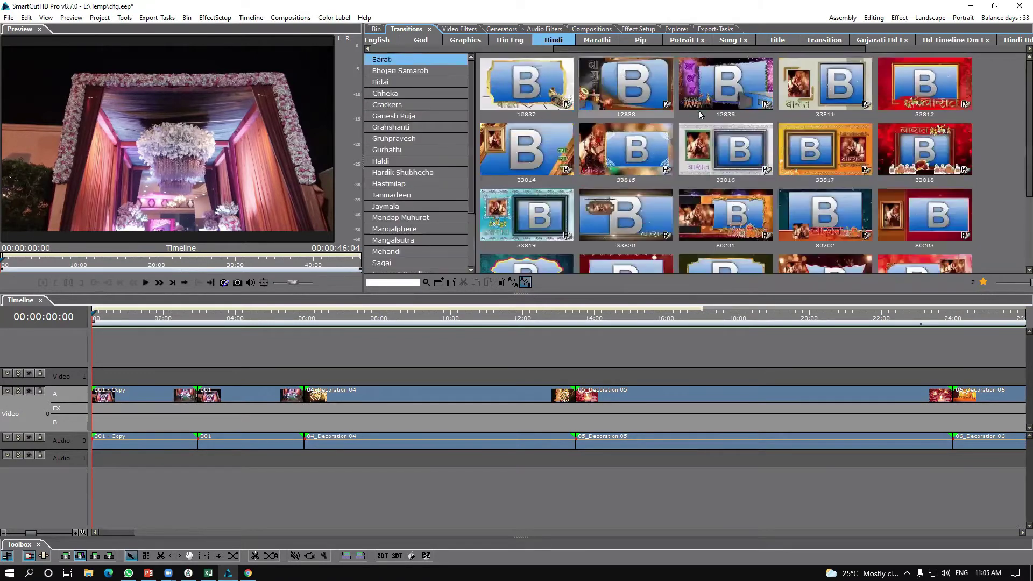
{"action": "left_click_drag", "start_coordinate": [821, 114], "coordinate": [183, 409]}
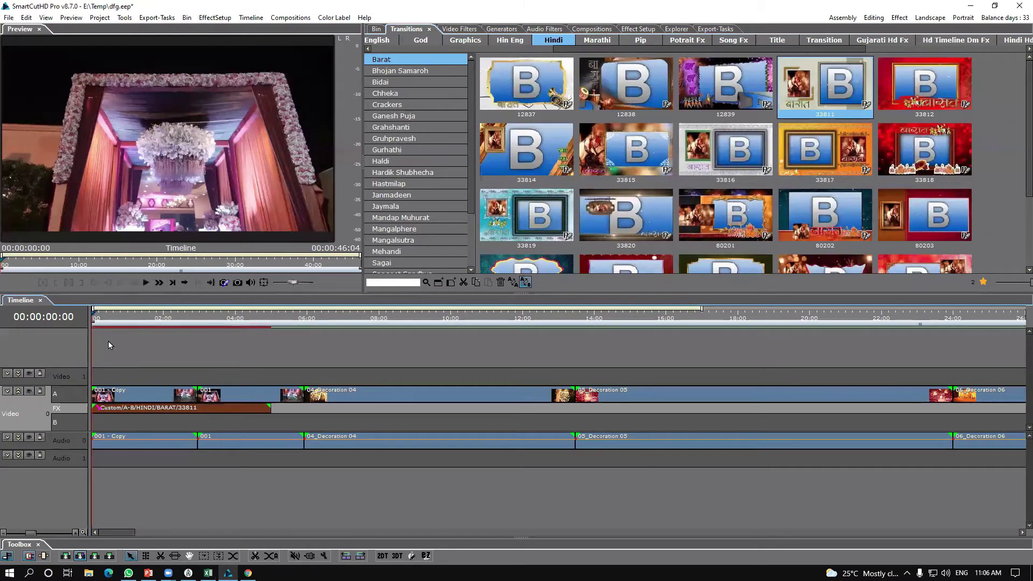
{"action": "key", "text": "space"}
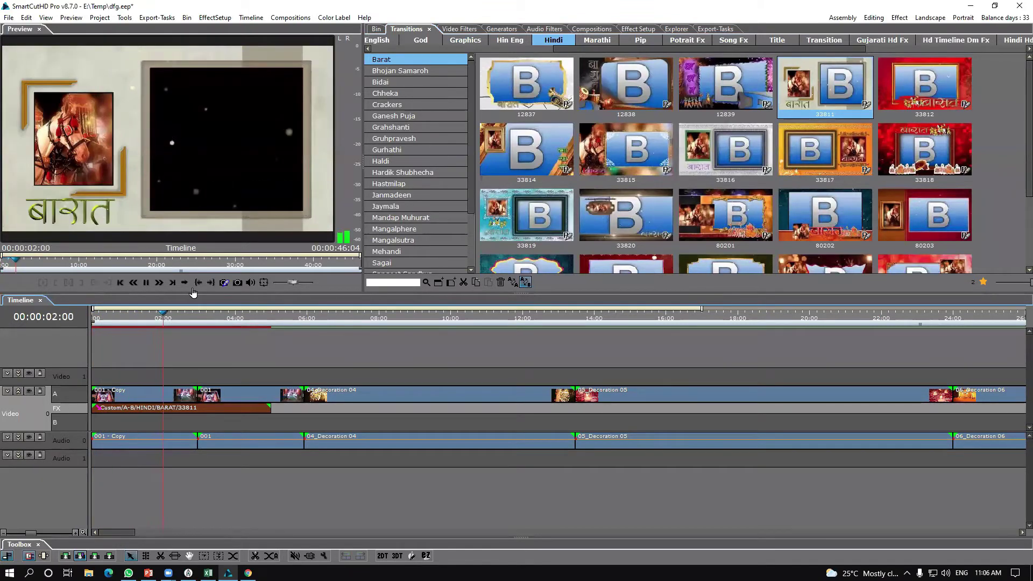
{"action": "key", "text": "space"}
Replace the first effect on the Video 0 FX track with A-A transition 10553a from Graphics, Graphical 1, and preview it from the start.
{"action": "left_click", "coordinate": [513, 282]}
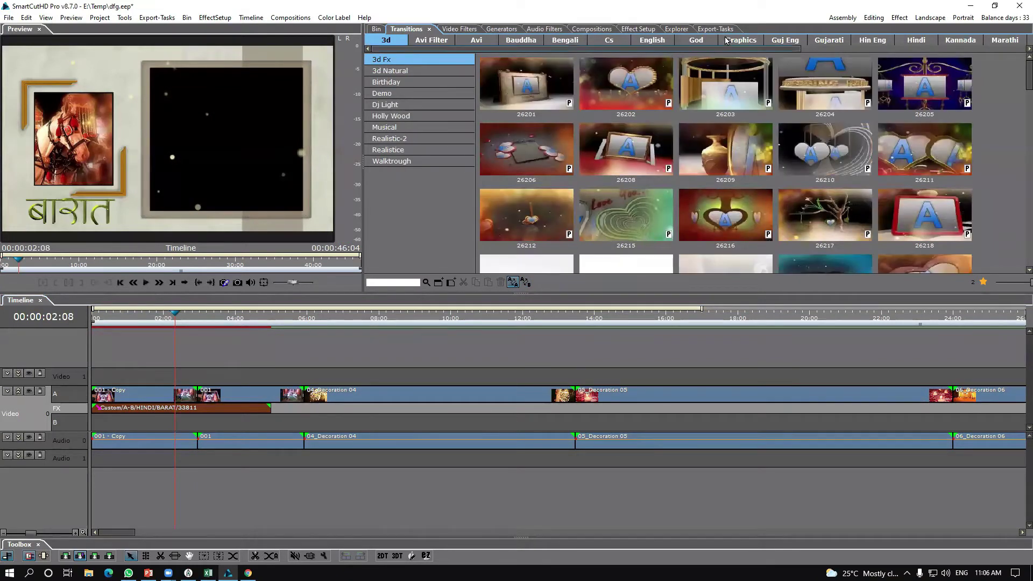
{"action": "left_click", "coordinate": [737, 41]}
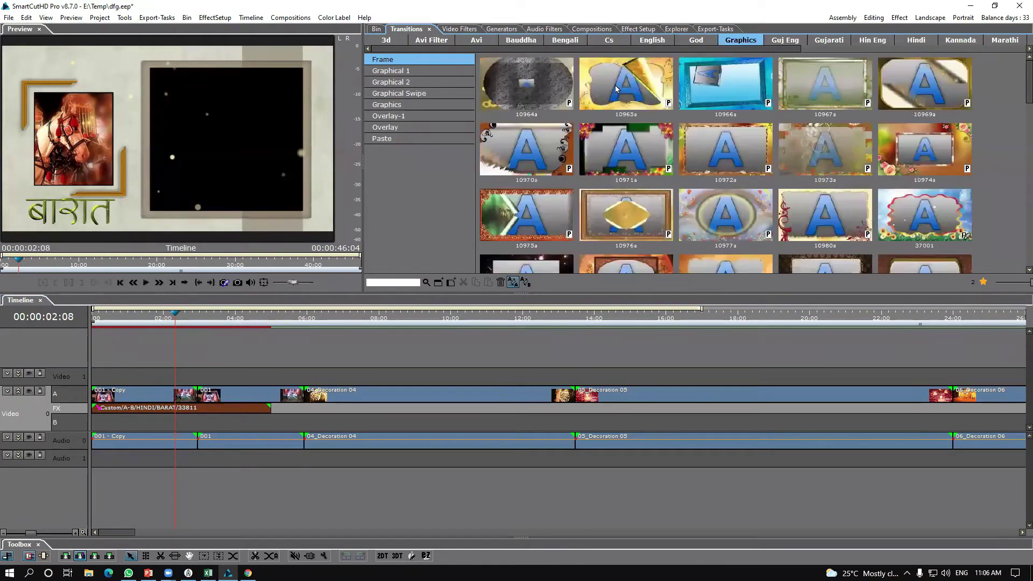
{"action": "left_click", "coordinate": [397, 73]}
{"action": "left_click_drag", "start_coordinate": [510, 257], "coordinate": [195, 408]}
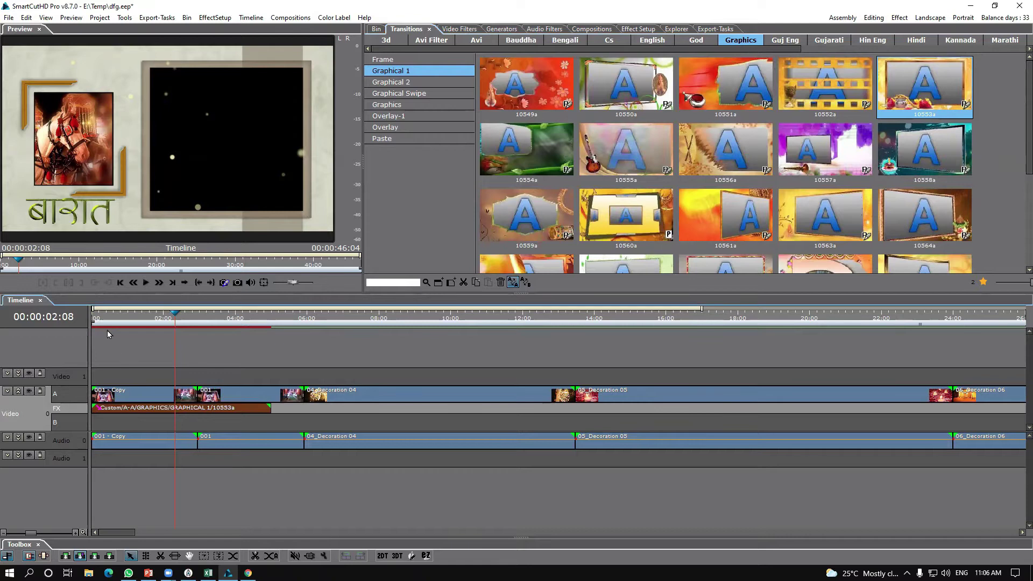
{"action": "key", "text": "Home"}
{"action": "key", "text": "space"}
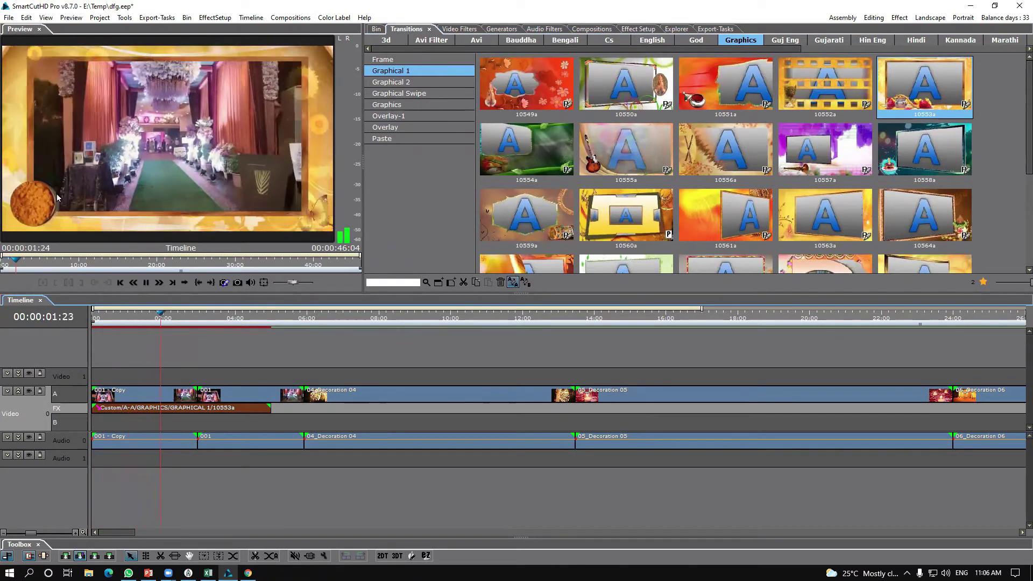
{"action": "key", "text": "space"}
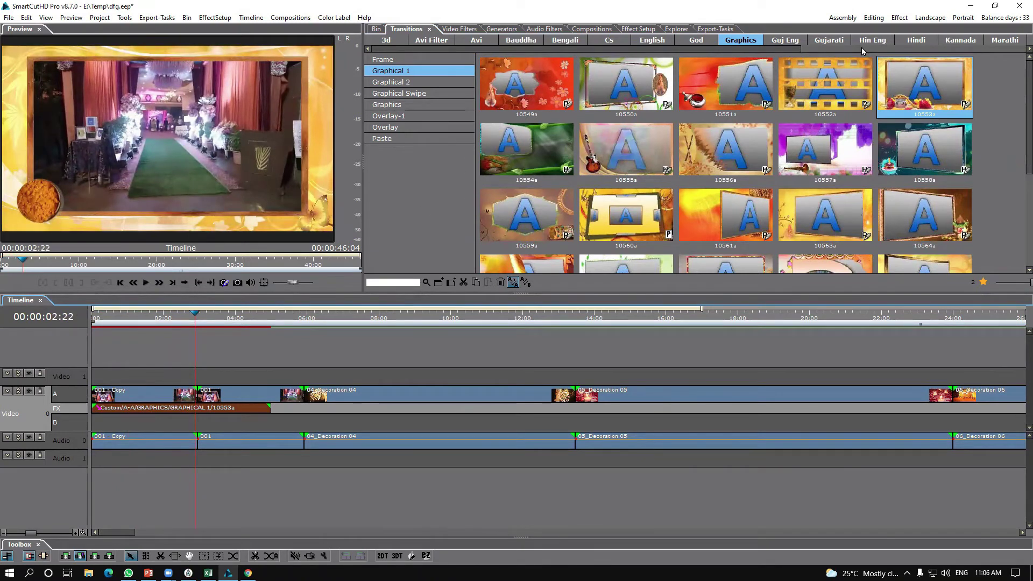
Examine the Bidai, Haldi and Janmadeen groups of the Hindi transitions and preview the timeline around 00:00:03:04.
{"action": "left_click", "coordinate": [914, 40]}
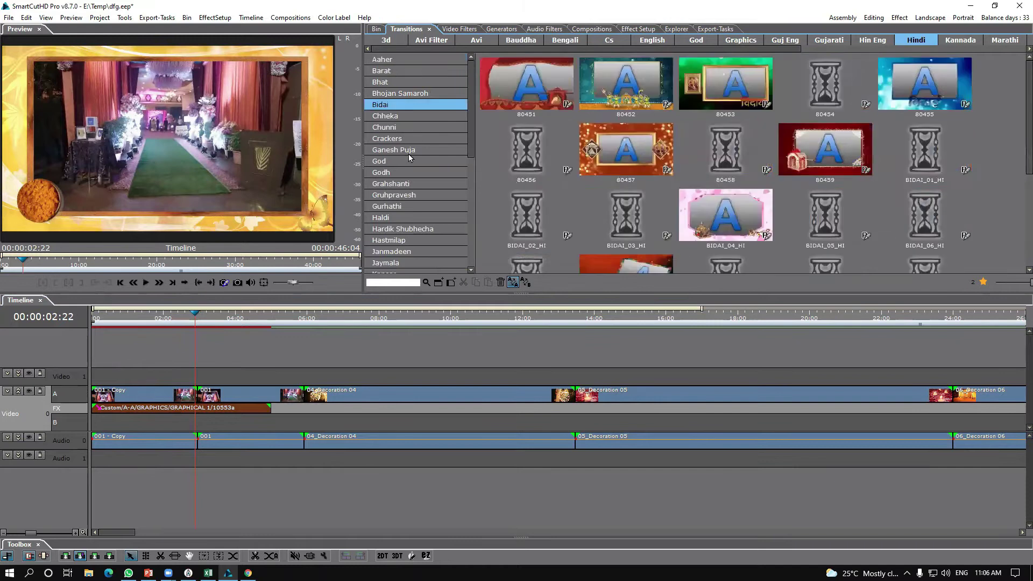
{"action": "left_click", "coordinate": [403, 207]}
{"action": "left_click", "coordinate": [404, 217]}
{"action": "left_click", "coordinate": [399, 250]}
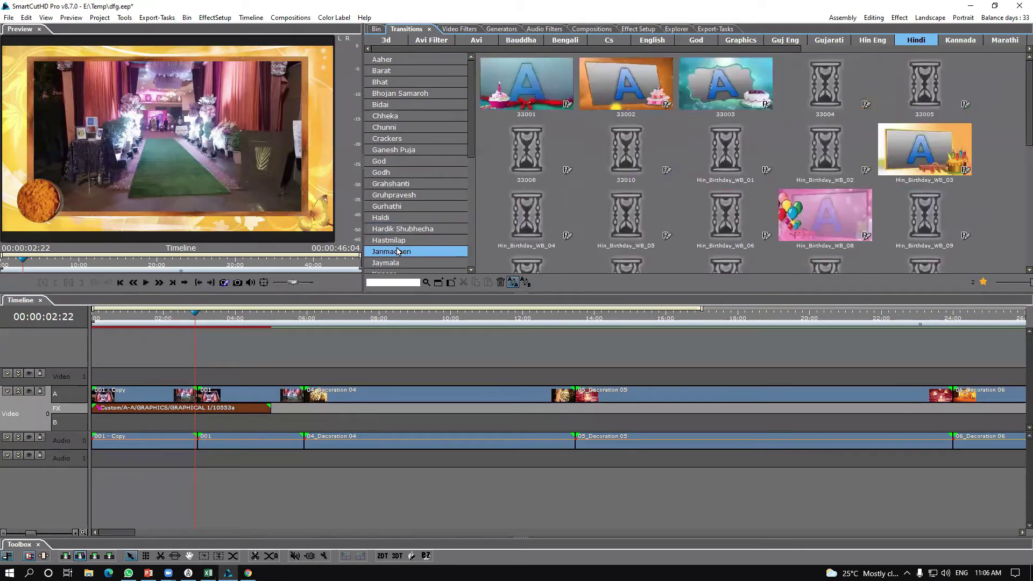
{"action": "left_click_drag", "start_coordinate": [151, 324], "coordinate": [204, 350]}
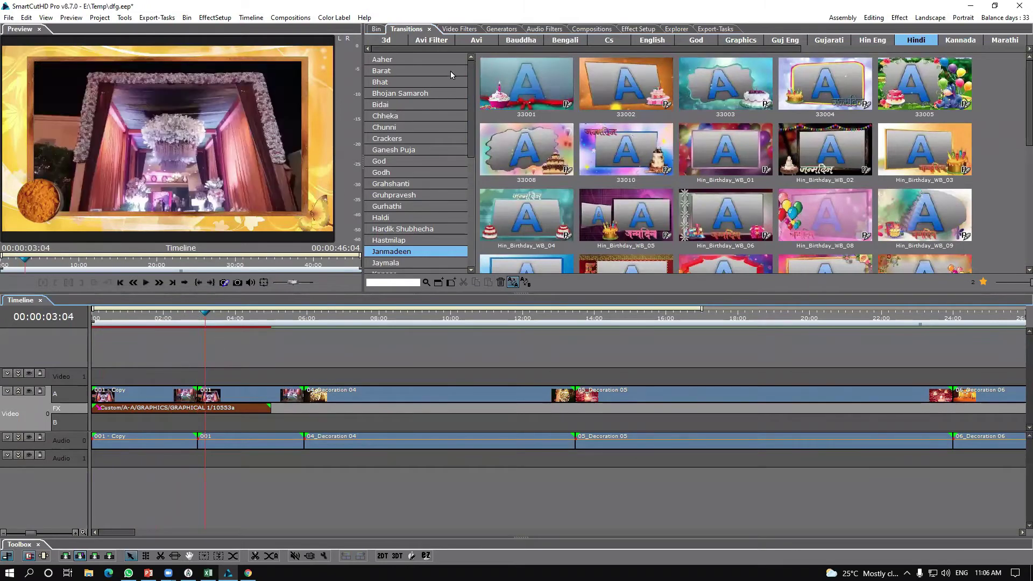
Examine the Cinema Scopes and Cinematic Colours film filters with larger thumbnails, and move the playhead to 00:00:15:07.
{"action": "left_click", "coordinate": [454, 30]}
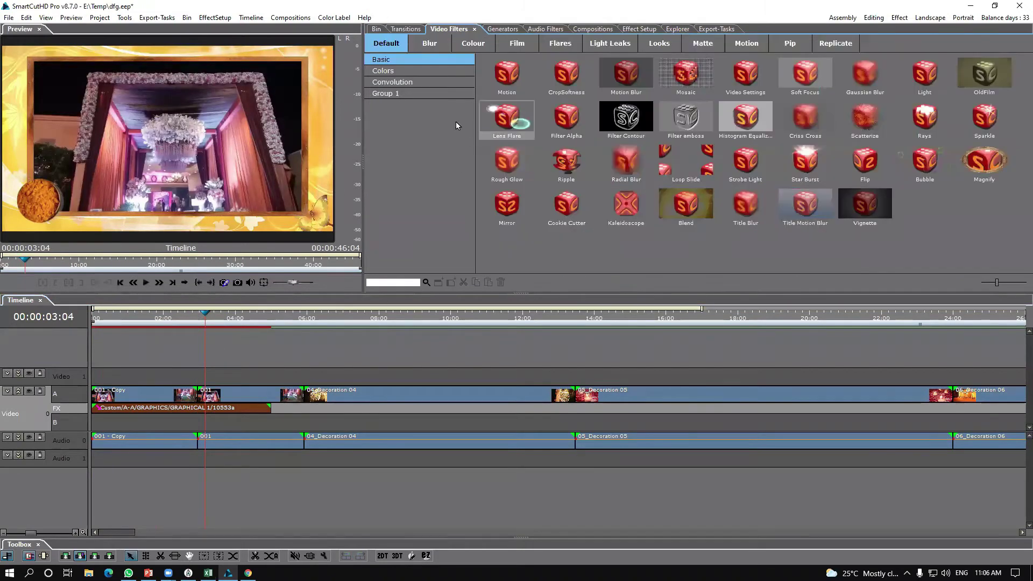
{"action": "left_click", "coordinate": [524, 47]}
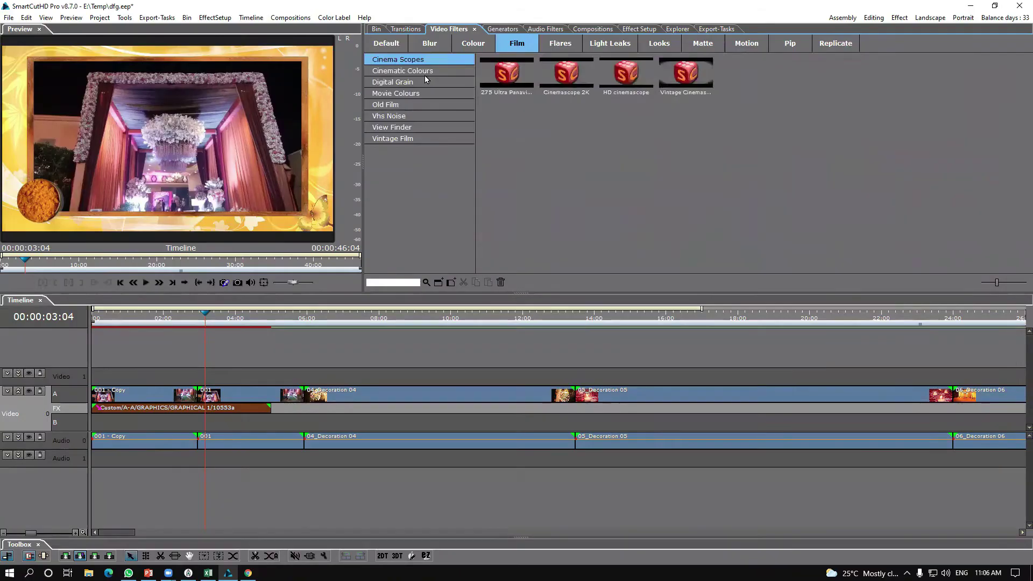
{"action": "key", "text": "Down"}
{"action": "left_click_drag", "start_coordinate": [997, 289], "coordinate": [1001, 288]}
{"action": "left_click_drag", "start_coordinate": [321, 318], "coordinate": [603, 387]}
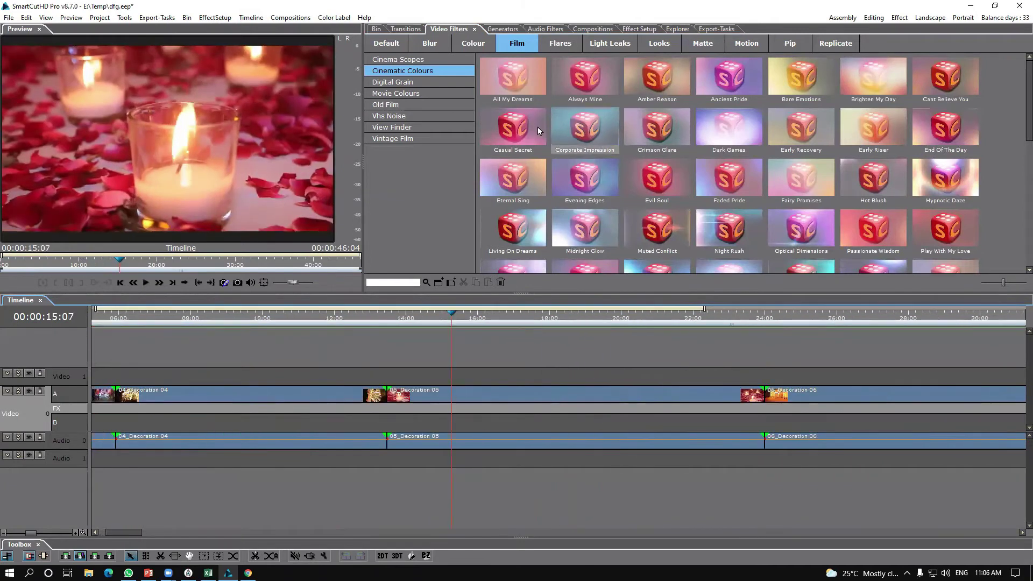
Examine the Colors and Basic groups of the Default video filters, going through the whole Basic set.
{"action": "left_click", "coordinate": [387, 44]}
{"action": "left_click", "coordinate": [403, 74]}
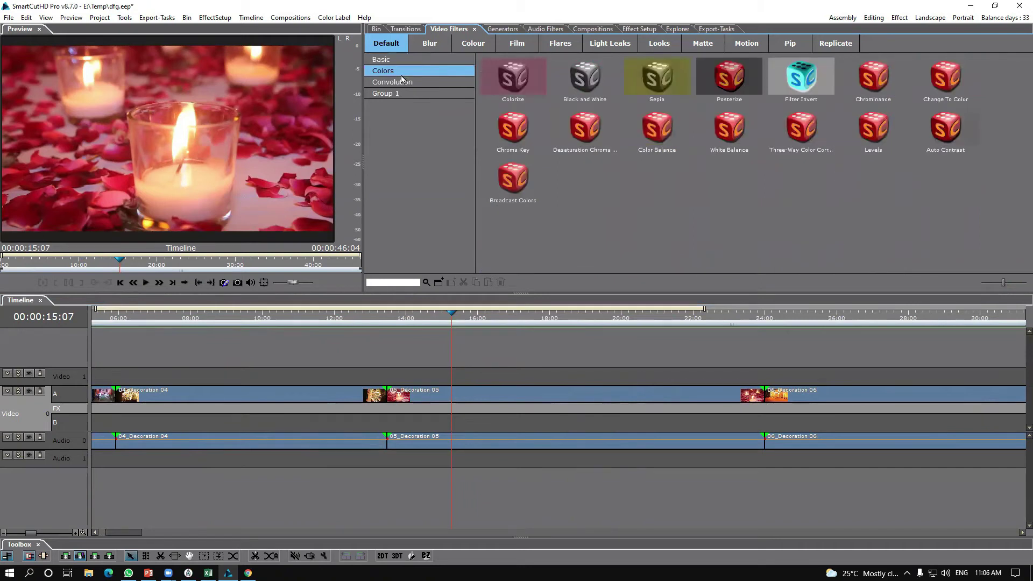
{"action": "left_click", "coordinate": [402, 62]}
{"action": "left_click", "coordinate": [401, 71]}
{"action": "left_click", "coordinate": [400, 59]}
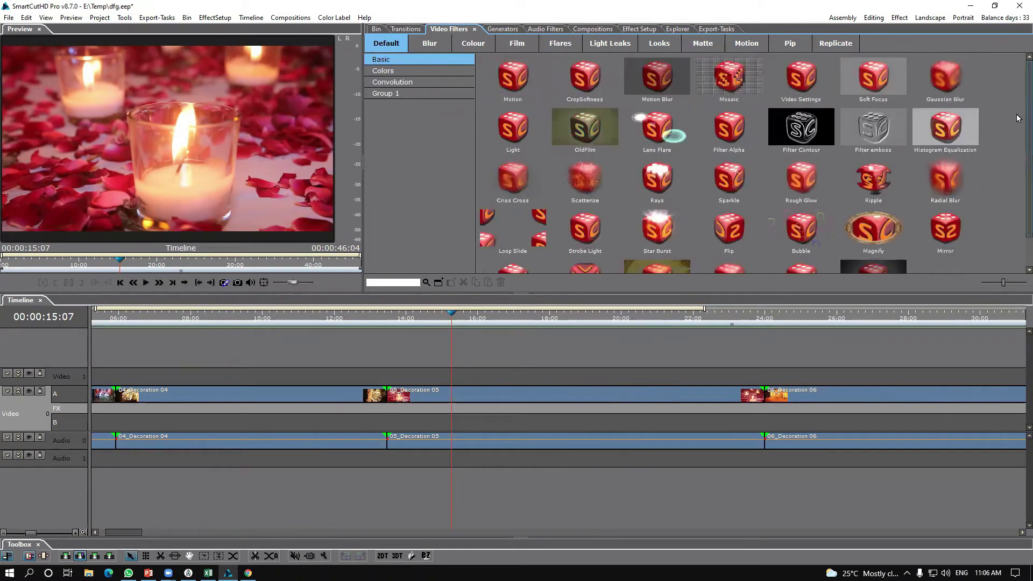
{"action": "scroll", "coordinate": [1017, 206], "scroll_direction": "down", "scroll_amount": 3}
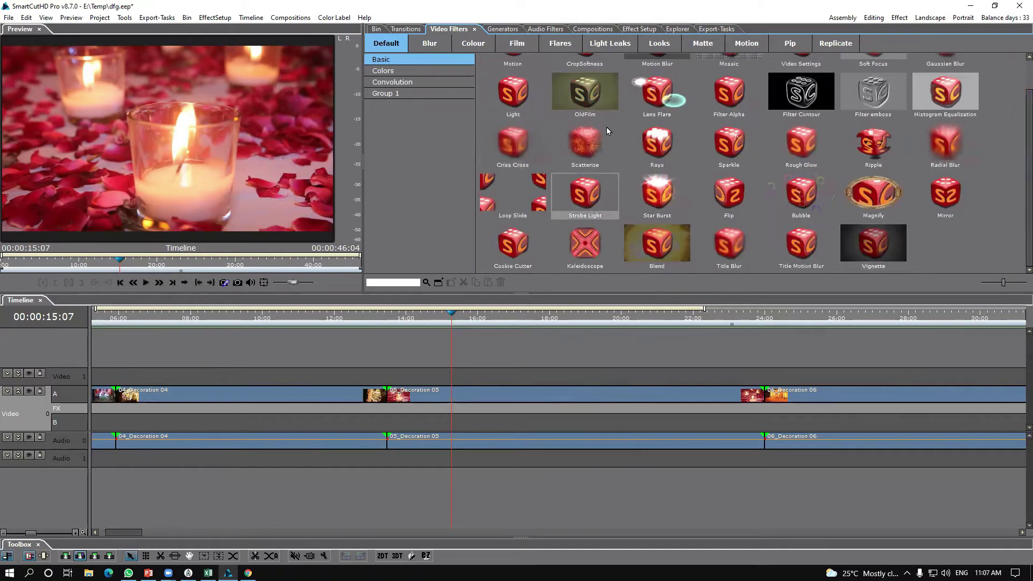
{"action": "scroll", "coordinate": [1019, 193], "scroll_direction": "up", "scroll_amount": 1}
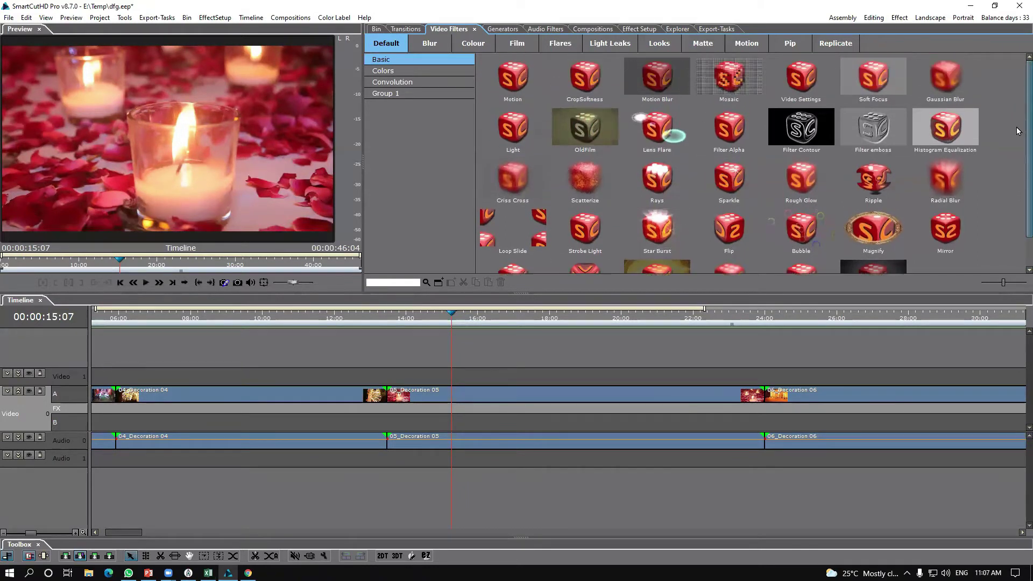
Examine the Radial Blur filters and the Brightness and Colorize groups of the Colour filters, then return to the Default Basic filters.
{"action": "left_click", "coordinate": [429, 46]}
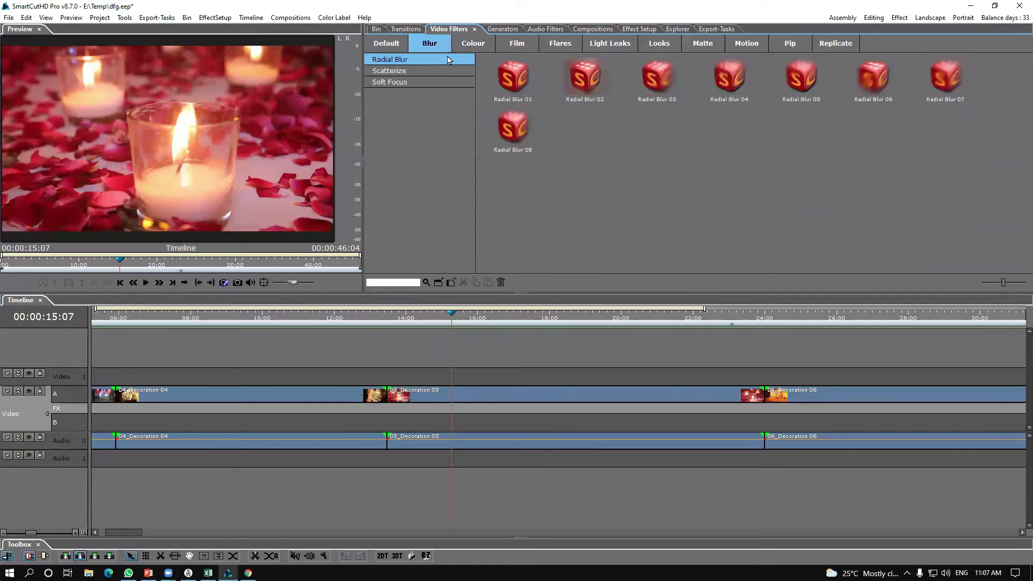
{"action": "left_click", "coordinate": [379, 49]}
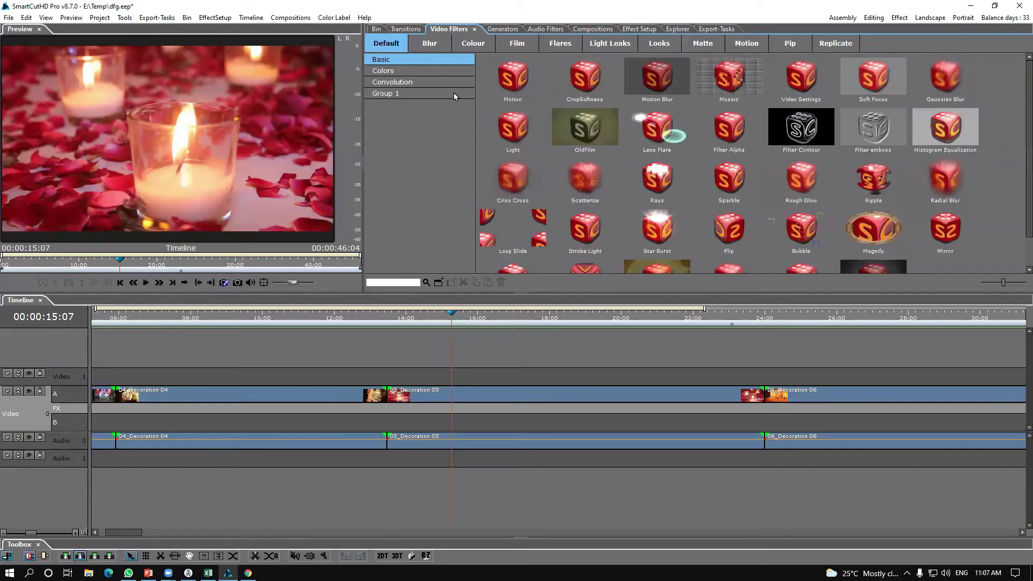
{"action": "left_click", "coordinate": [476, 47]}
{"action": "left_click", "coordinate": [425, 71]}
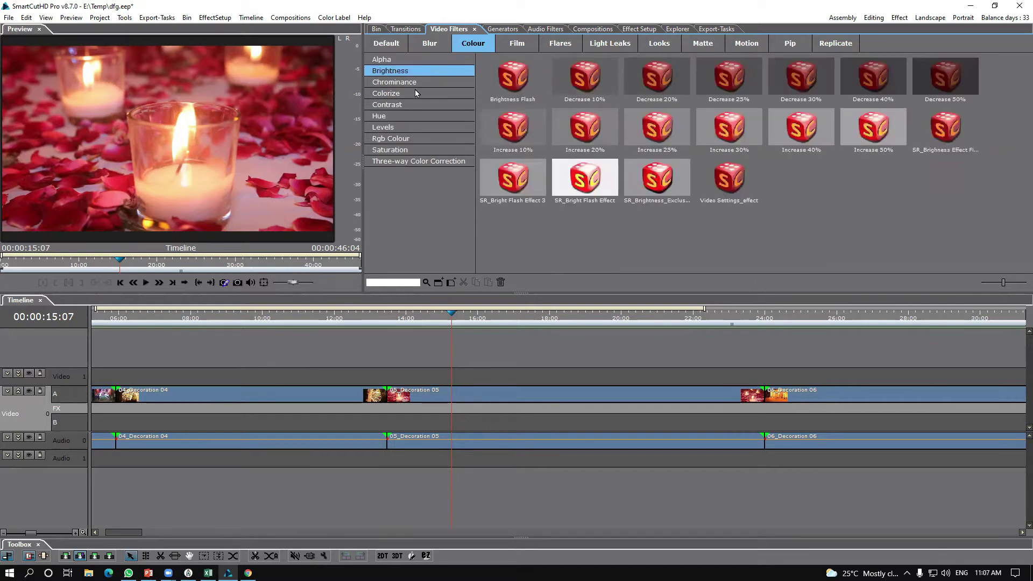
{"action": "left_click", "coordinate": [415, 92]}
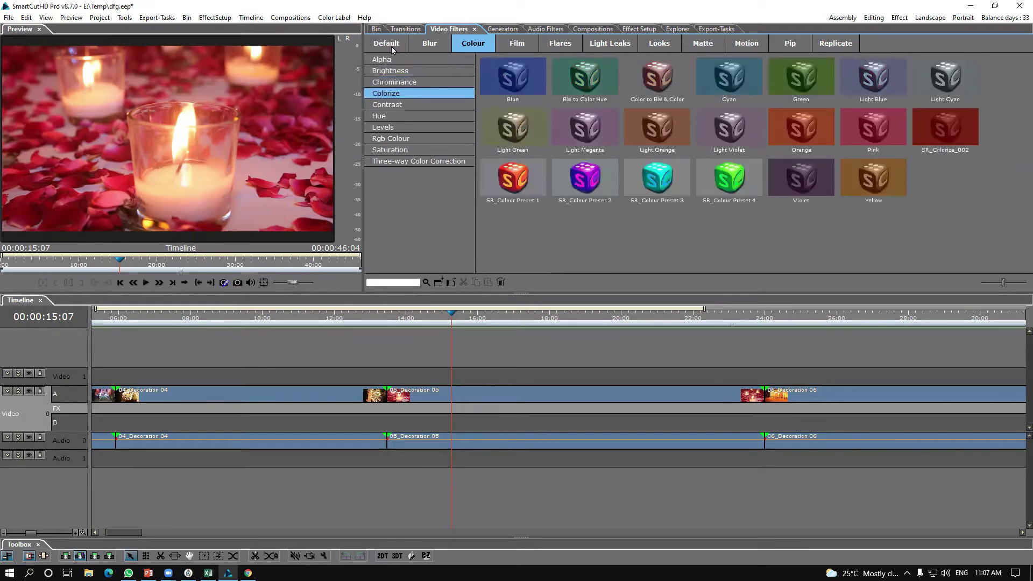
{"action": "left_click", "coordinate": [393, 50]}
{"action": "left_click", "coordinate": [512, 91]}
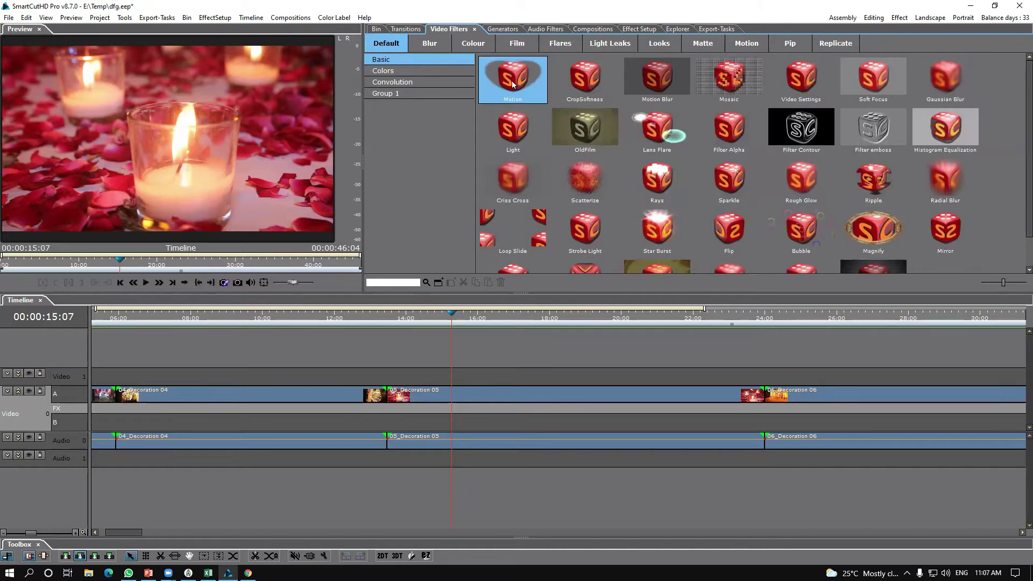
Apply the Young Memories filter from the Film category's Cinematic Colours group to the 05_Decoration 05 clip on Video 0.
{"action": "left_click", "coordinate": [511, 45]}
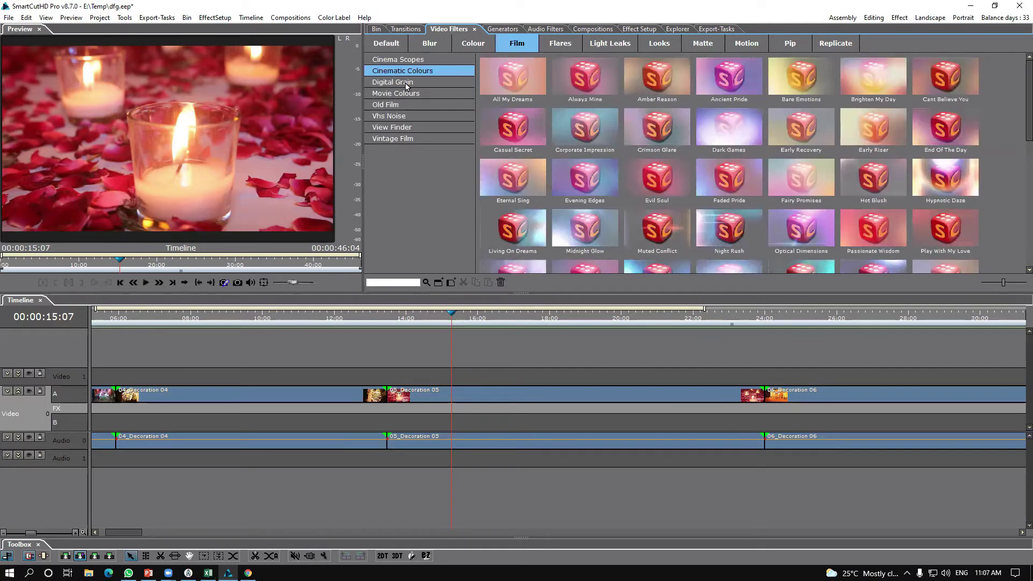
{"action": "scroll", "coordinate": [1016, 158], "scroll_direction": "down", "scroll_amount": 1}
{"action": "scroll", "coordinate": [1017, 157], "scroll_direction": "down", "scroll_amount": 4}
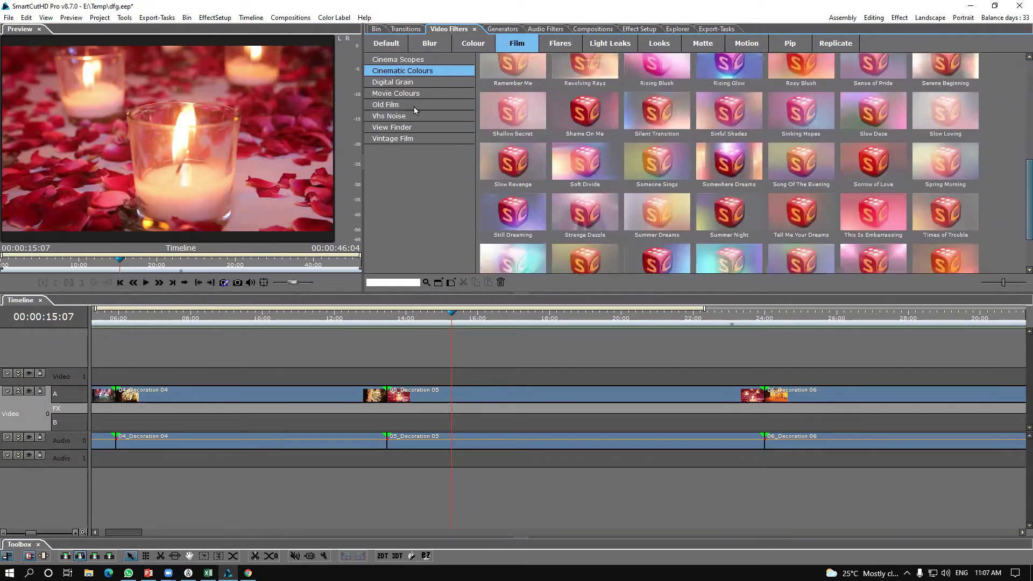
{"action": "left_click", "coordinate": [415, 93]}
{"action": "left_click", "coordinate": [412, 82]}
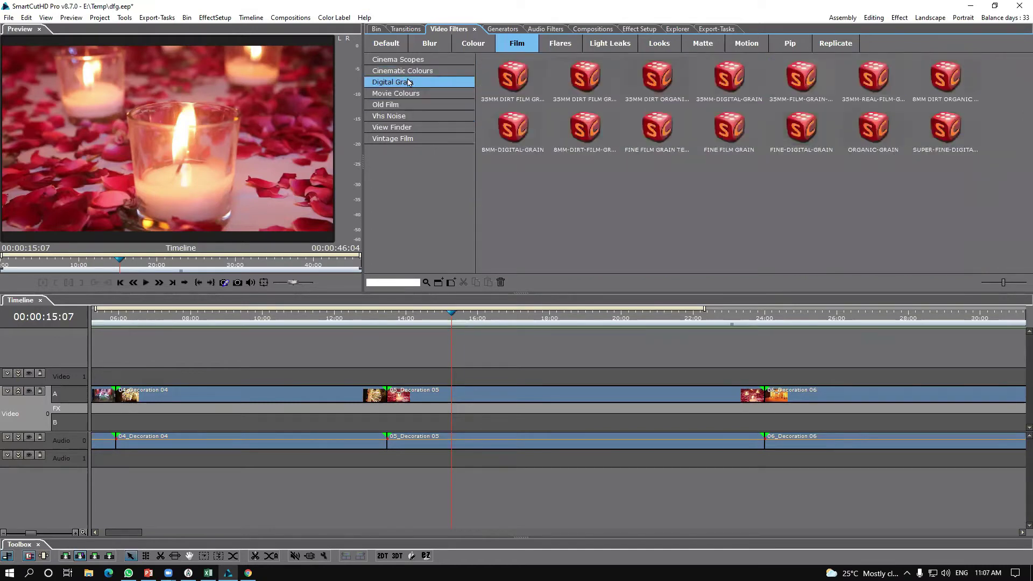
{"action": "left_click", "coordinate": [412, 71]}
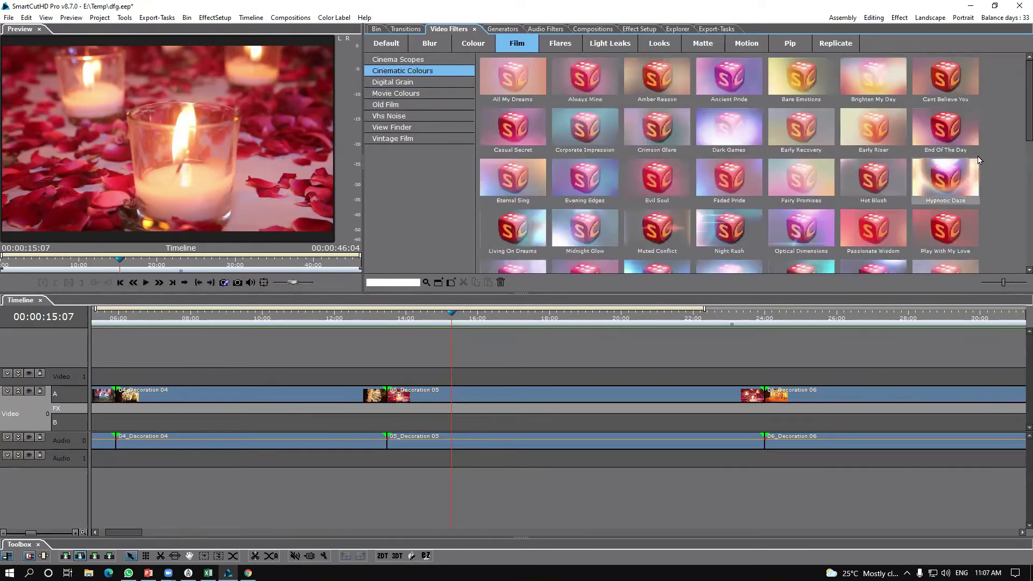
{"action": "scroll", "coordinate": [1017, 188], "scroll_direction": "down", "scroll_amount": 5}
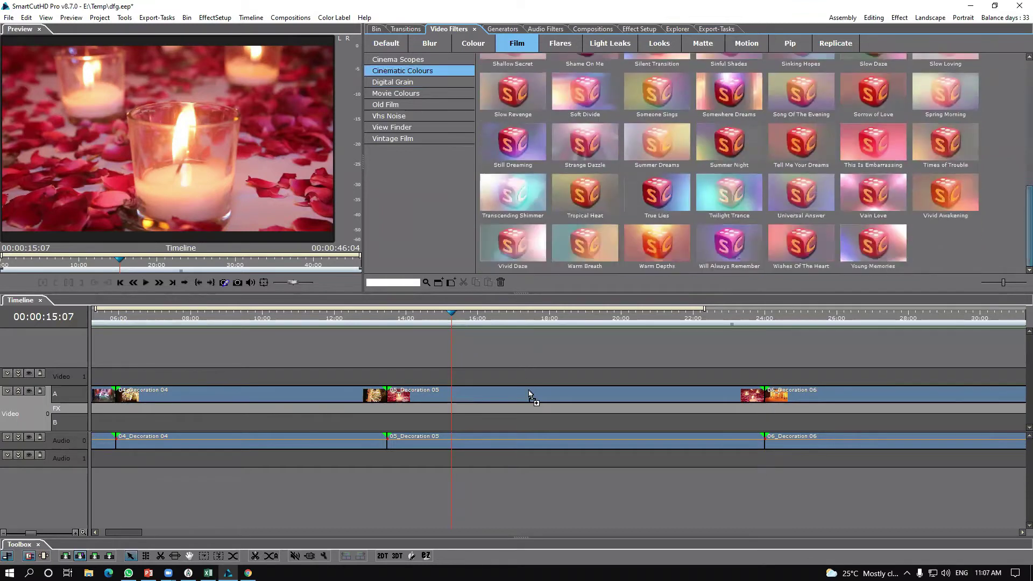
{"action": "left_click_drag", "start_coordinate": [873, 246], "coordinate": [499, 397]}
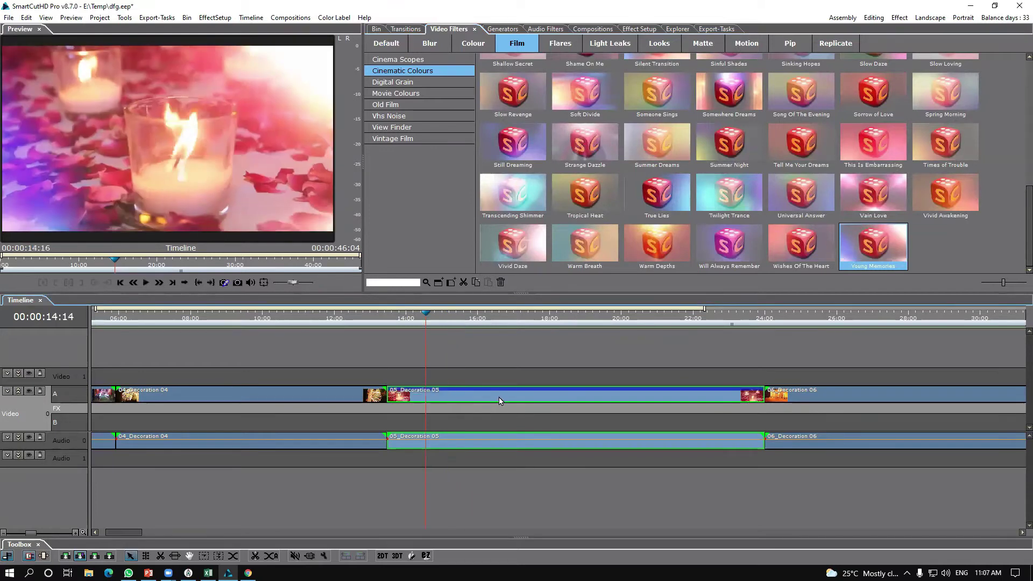
Compare 05_Decoration 05 without and with the Young Memories filter, restoring it and previewing the clip up to 00:00:19:08.
{"action": "key", "text": "ctrl+z"}
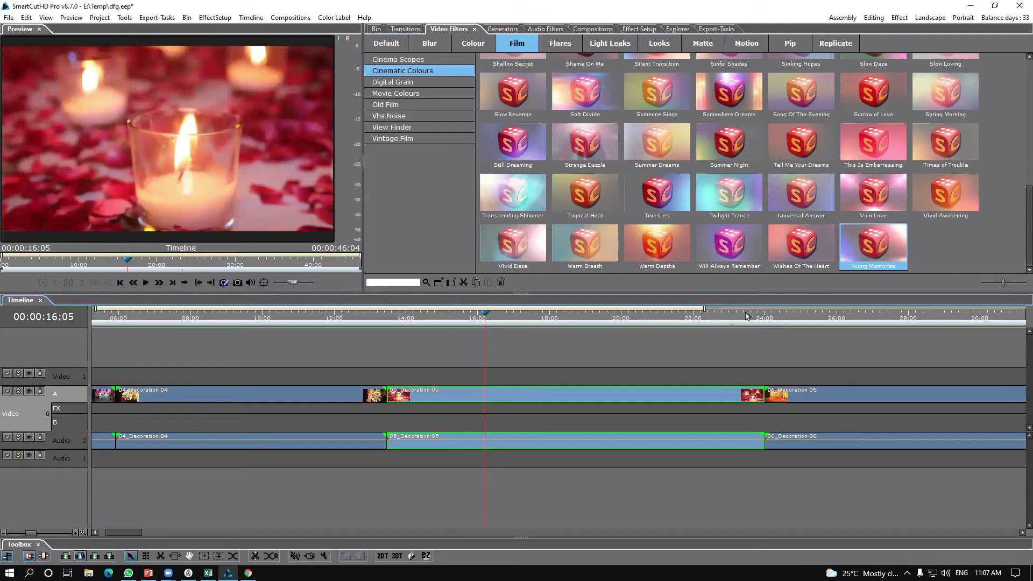
{"action": "left_click", "coordinate": [560, 398]}
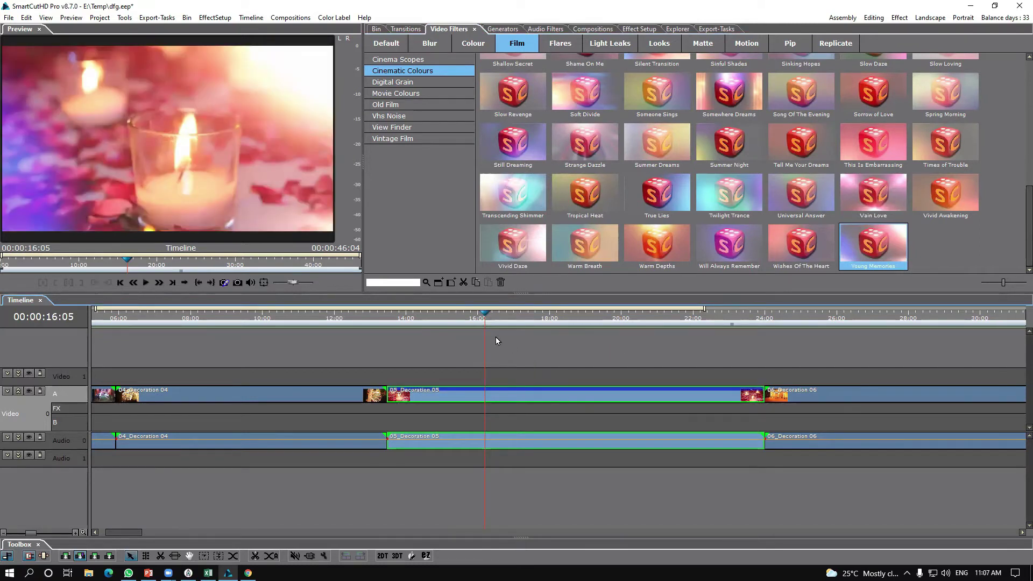
{"action": "left_click_drag", "start_coordinate": [478, 324], "coordinate": [596, 338]}
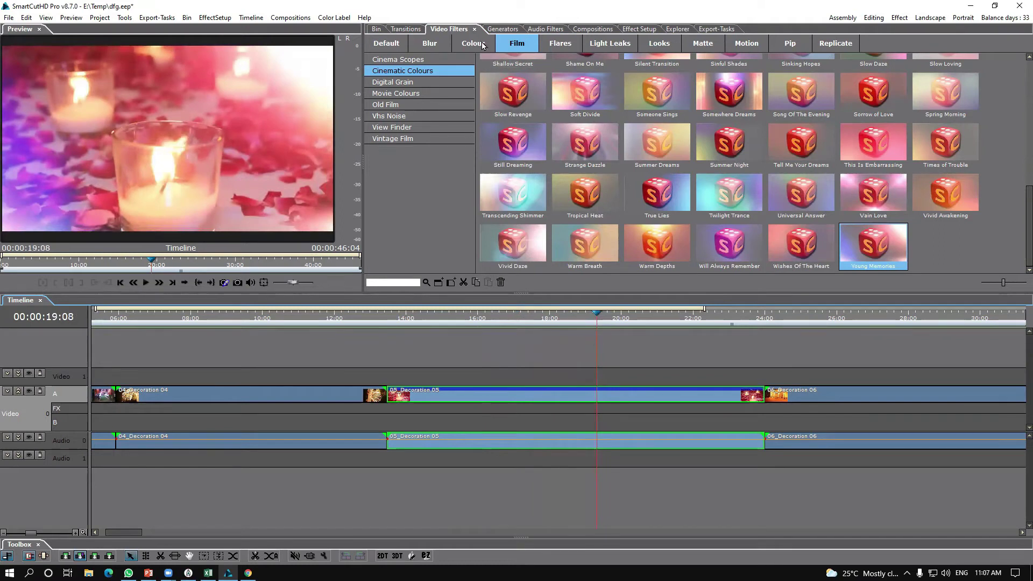
Examine the Default, Delay and Titler categories of the Generators library.
{"action": "left_click", "coordinate": [495, 29]}
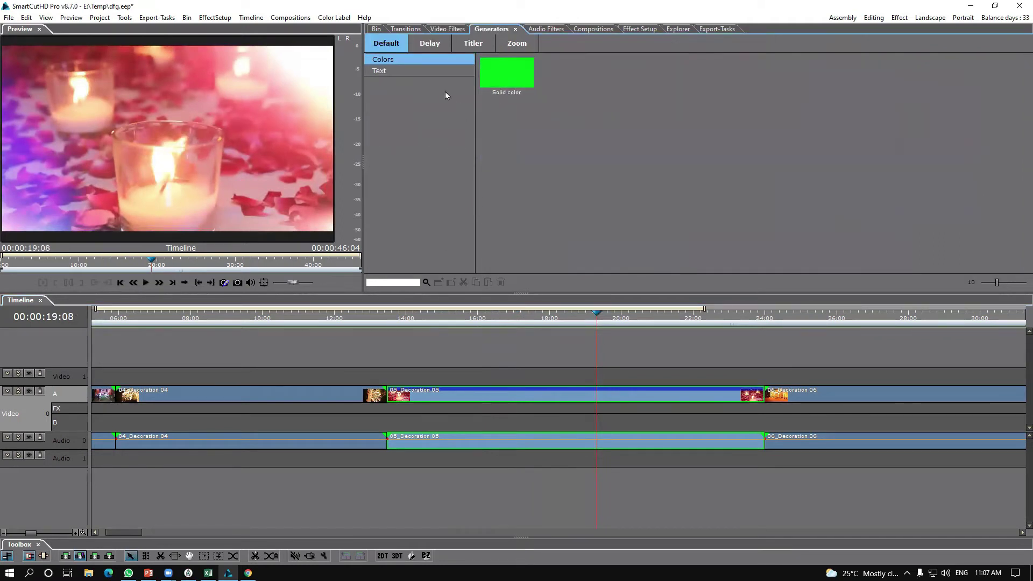
{"action": "left_click", "coordinate": [431, 48]}
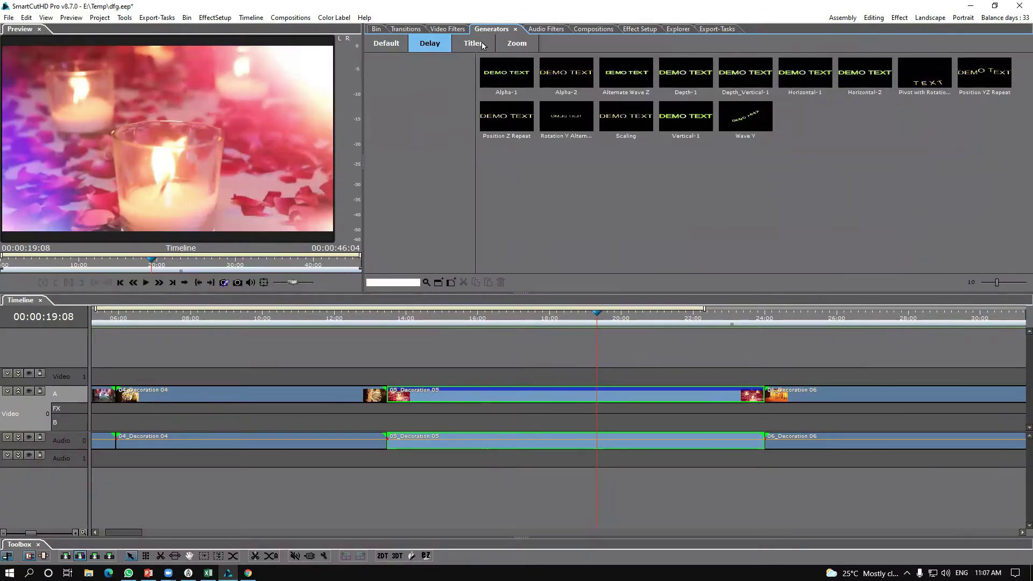
{"action": "left_click", "coordinate": [474, 45]}
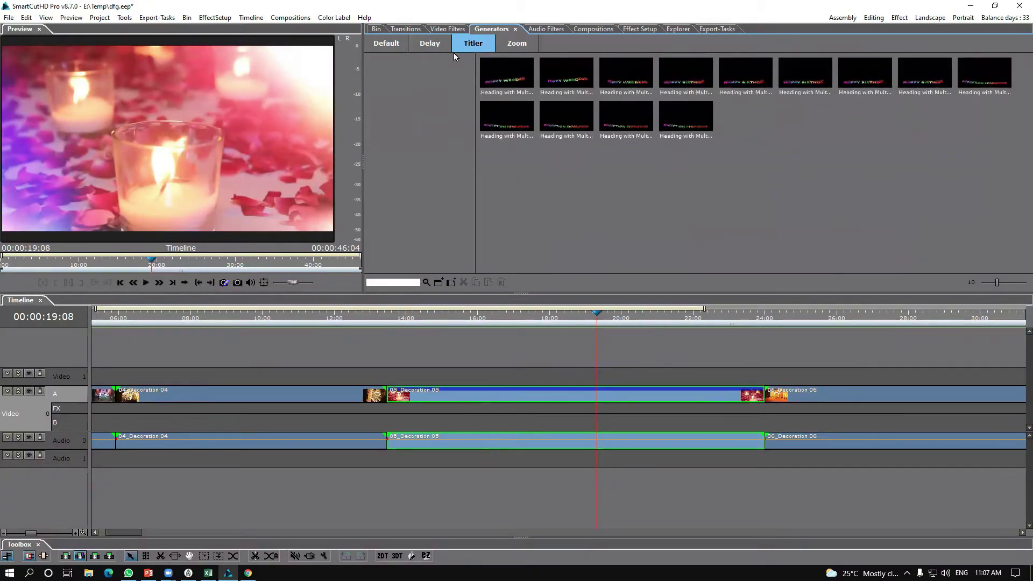
{"action": "left_click", "coordinate": [419, 48]}
{"action": "left_click", "coordinate": [395, 51]}
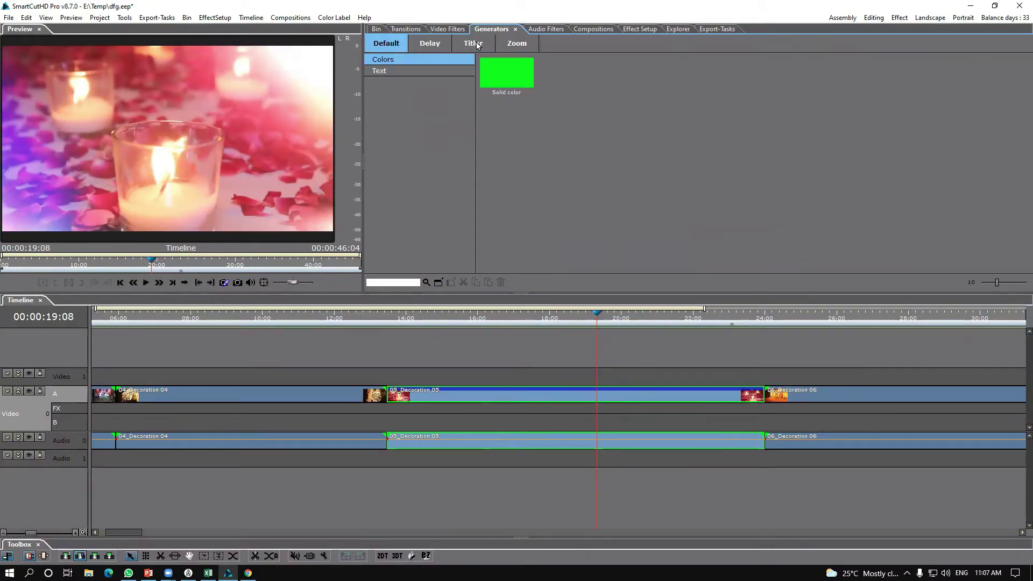
Look over the Audio Filters and Effect Setup, and examine the Title Kit and Hindi categories of the Compositions library.
{"action": "left_click", "coordinate": [553, 31]}
{"action": "left_click", "coordinate": [640, 29]}
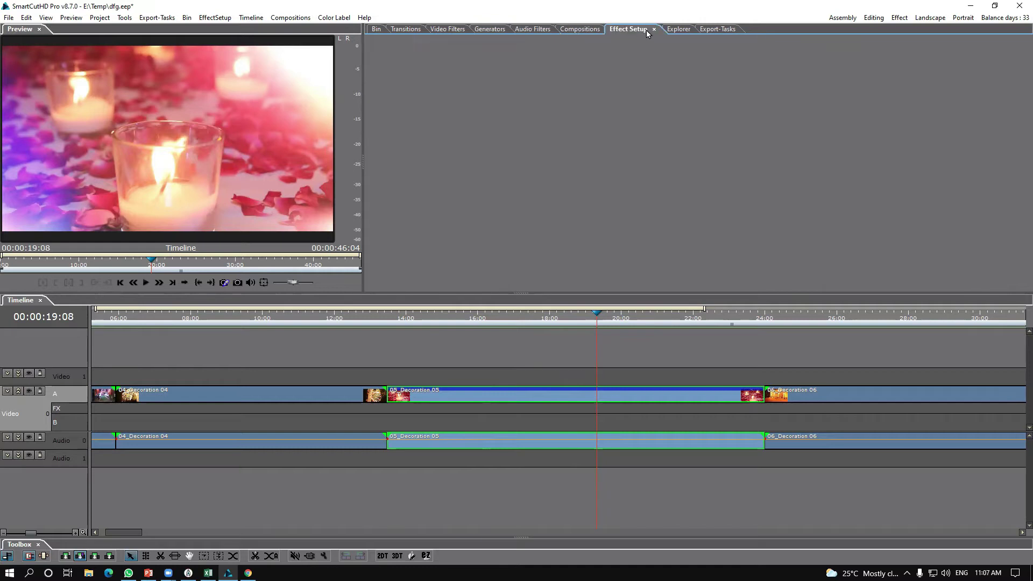
{"action": "left_click", "coordinate": [581, 30]}
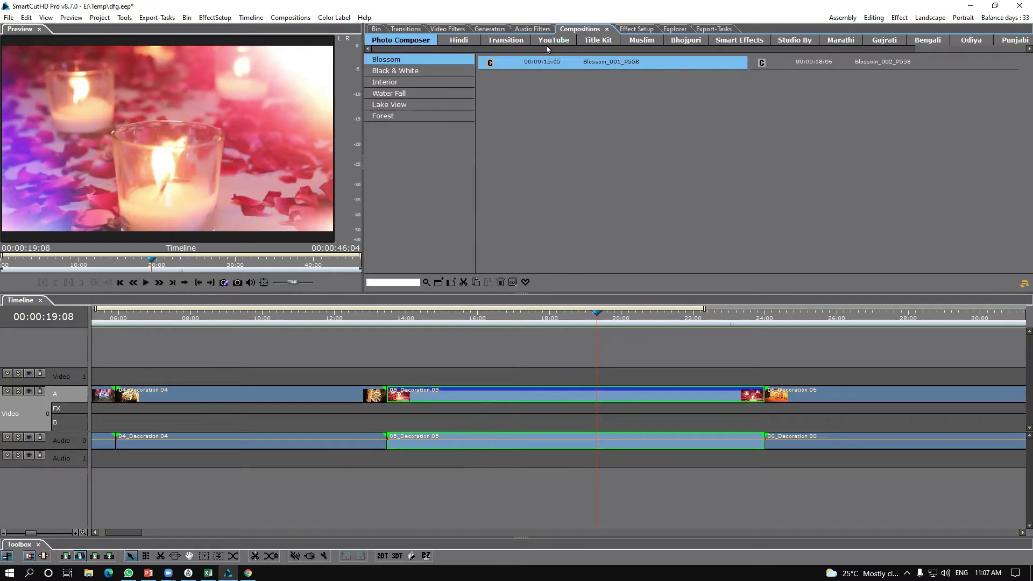
{"action": "left_click", "coordinate": [598, 40]}
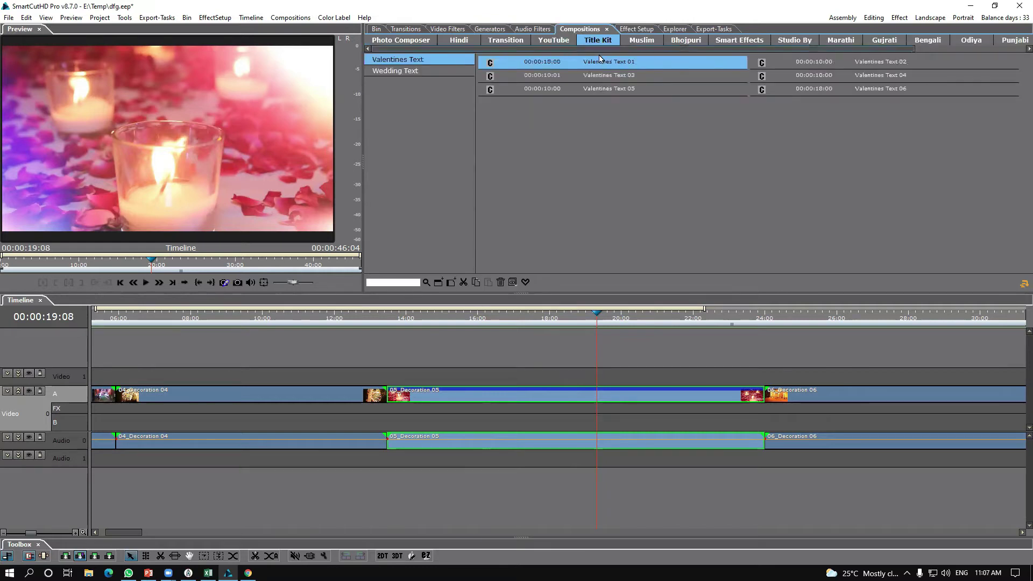
{"action": "left_click", "coordinate": [461, 41]}
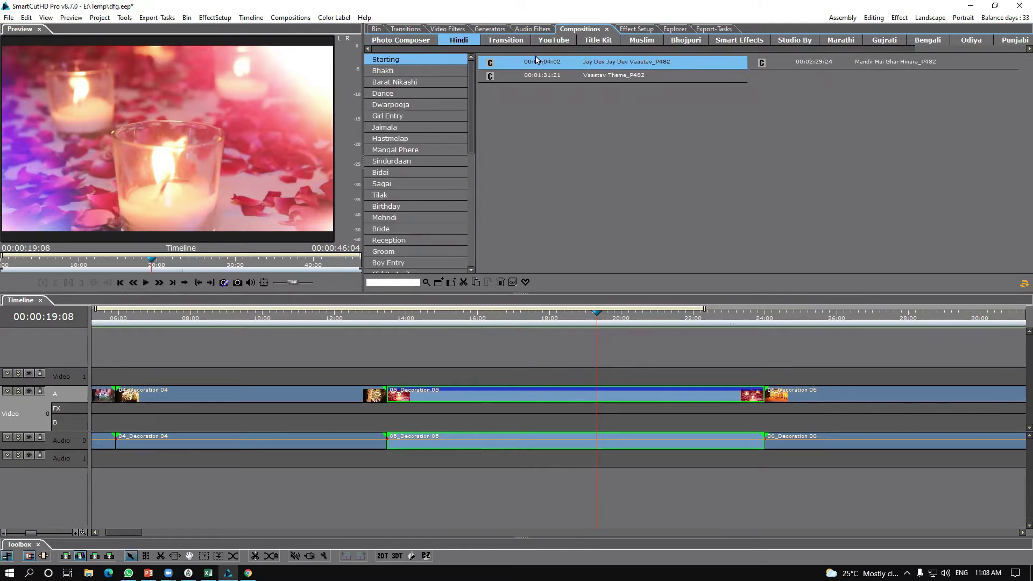
Preview the filtered 05_Decoration 05 clip at 00:00:16:14 and around 00:00:15:06.
{"action": "left_click", "coordinate": [536, 382]}
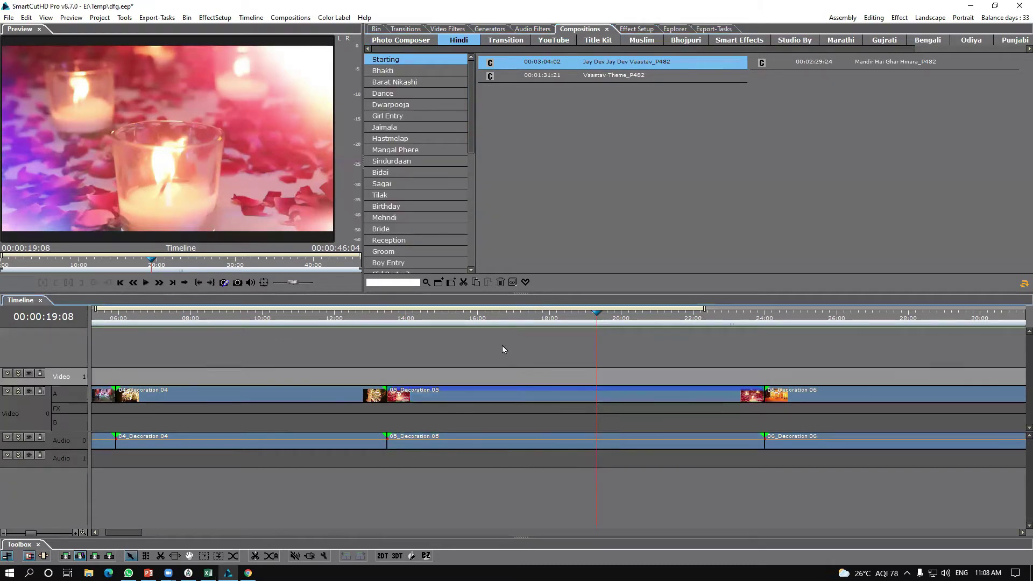
{"action": "left_click", "coordinate": [498, 329]}
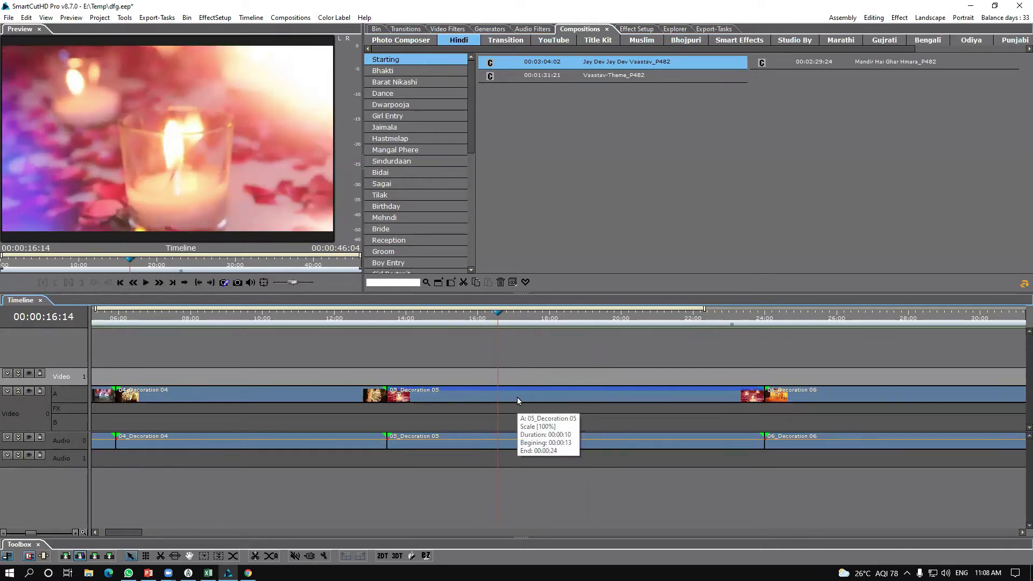
{"action": "left_click_drag", "start_coordinate": [430, 325], "coordinate": [452, 335]}
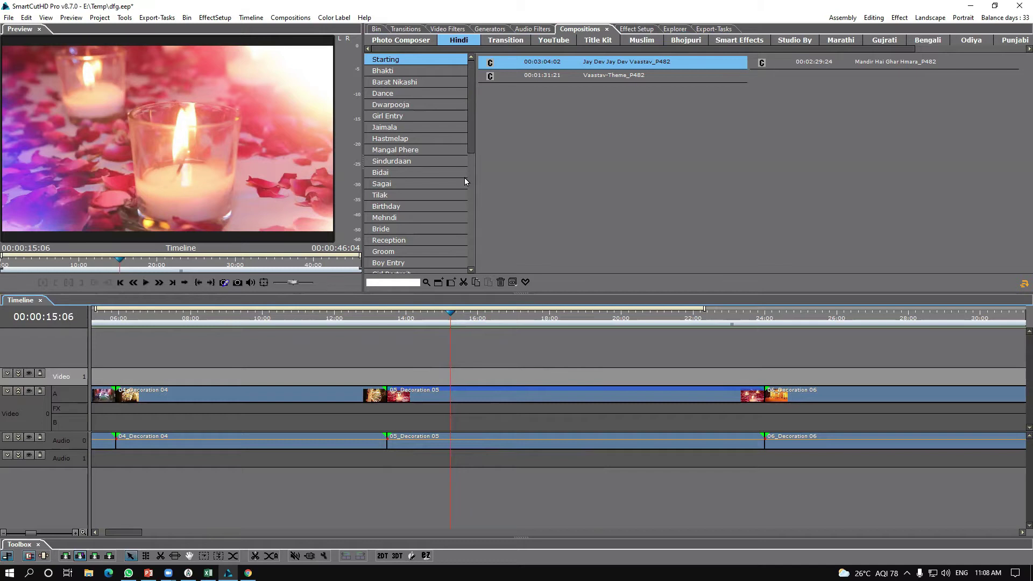
Preview the Wedding Text_007 title from the Wedding Text category of the Title Kit compositions.
{"action": "left_click", "coordinate": [607, 42]}
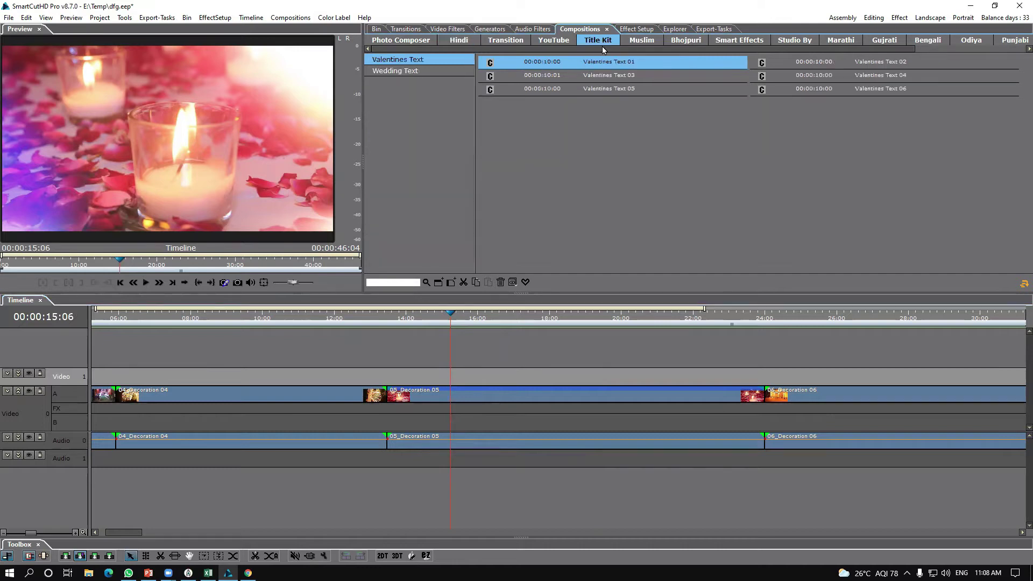
{"action": "left_click", "coordinate": [424, 71]}
{"action": "left_click", "coordinate": [487, 103]}
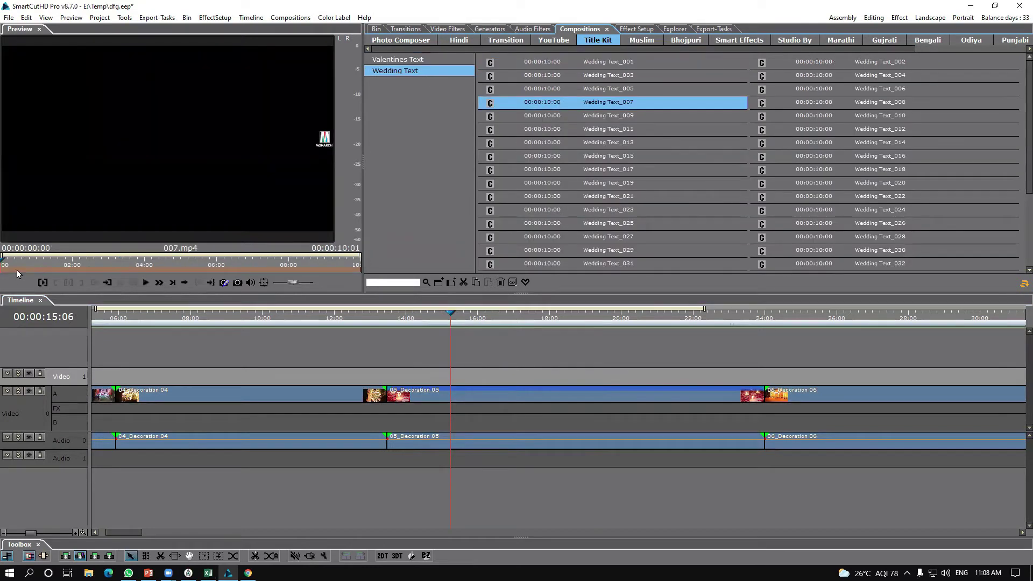
{"action": "left_click", "coordinate": [147, 281]}
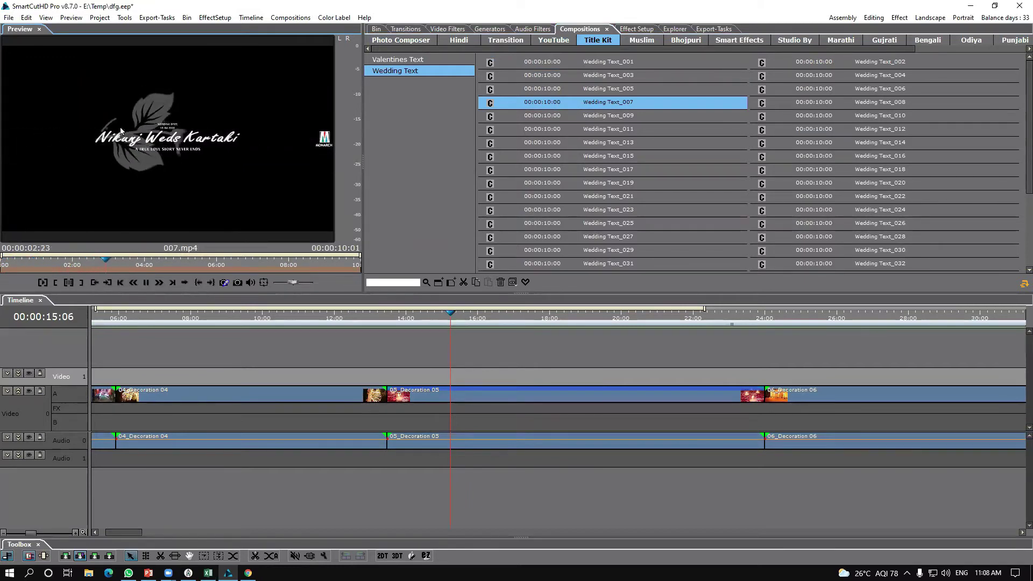
{"action": "left_click", "coordinate": [146, 281]}
Add Wedding Text_007 to the Video 1 track above 05_Decoration 05 at about 00:00:14:20 and play it over the clip.
{"action": "left_click_drag", "start_coordinate": [543, 102], "coordinate": [433, 379]}
{"action": "left_click", "coordinate": [456, 322]}
{"action": "key", "text": "space"}
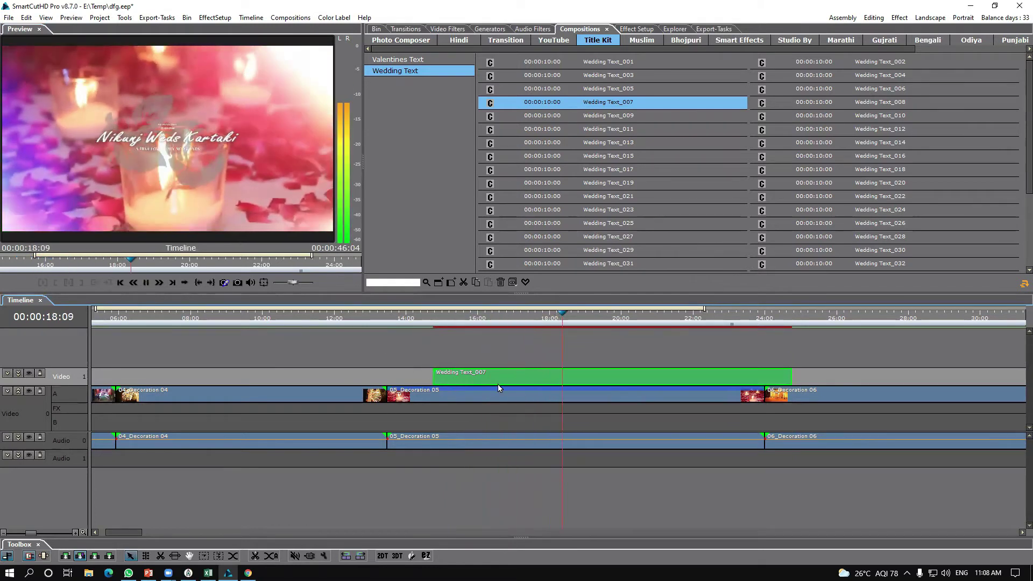
{"action": "key", "text": "space"}
Enable Motion for the Wedding Text_007 title, set its Position X to -0.510, and review it up to 00:00:20:08.
{"action": "left_click", "coordinate": [637, 29]}
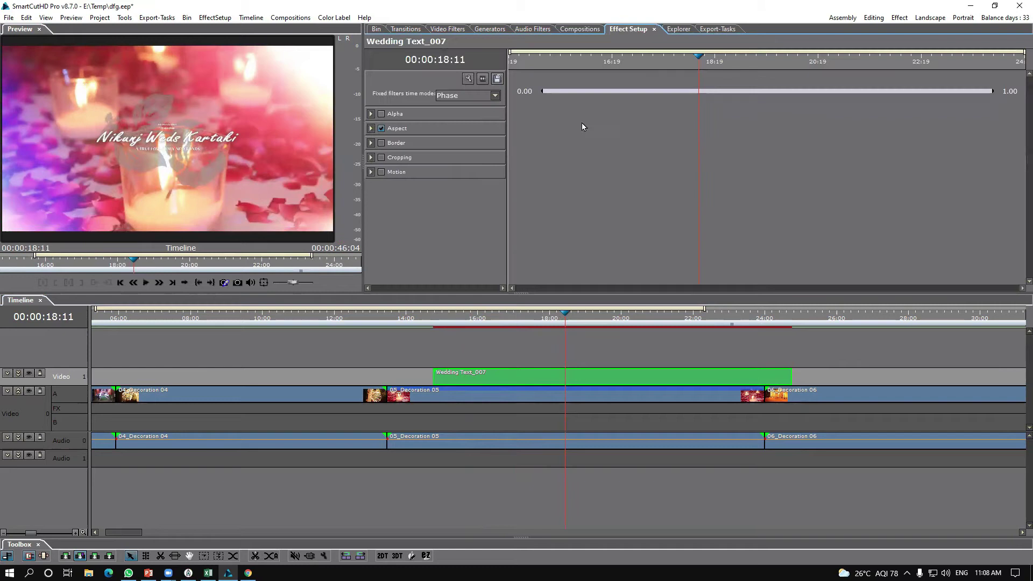
{"action": "left_click", "coordinate": [380, 172]}
{"action": "left_click", "coordinate": [371, 172]}
{"action": "left_click", "coordinate": [377, 186]}
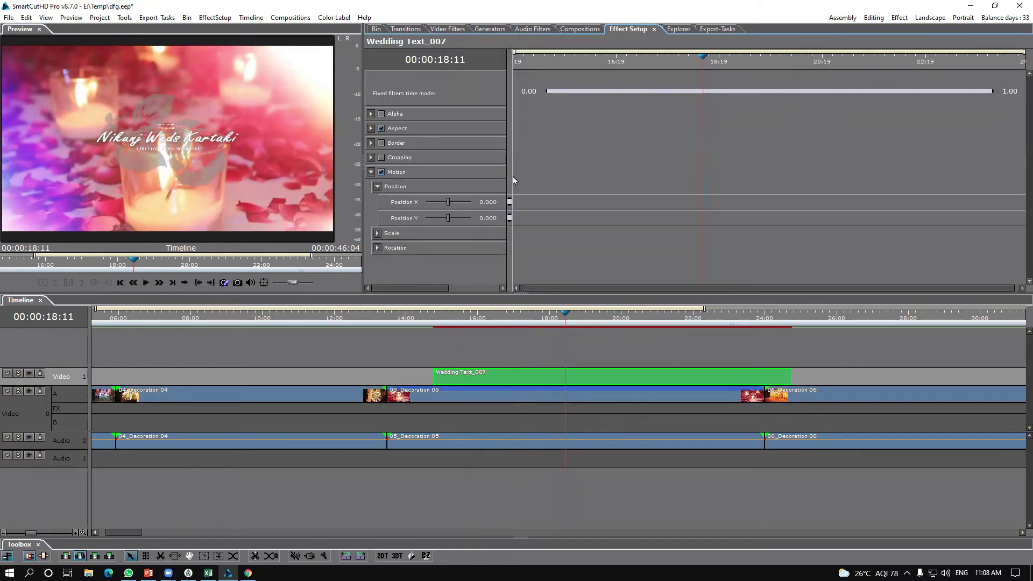
{"action": "left_click_drag", "start_coordinate": [547, 173], "coordinate": [630, 187]}
{"action": "left_click", "coordinate": [511, 202]}
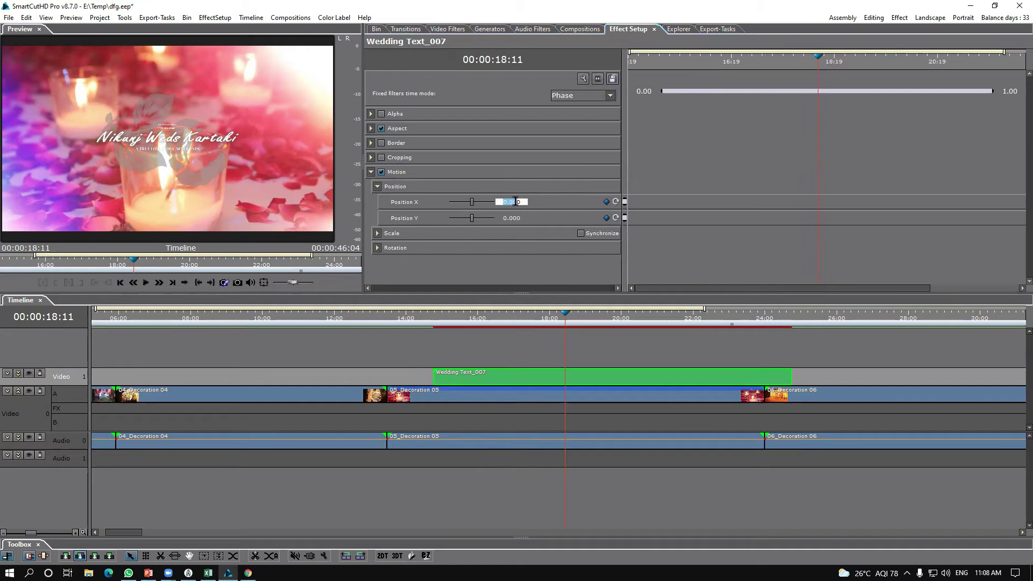
{"action": "scroll", "coordinate": [513, 202], "scroll_direction": "down", "scroll_amount": 15}
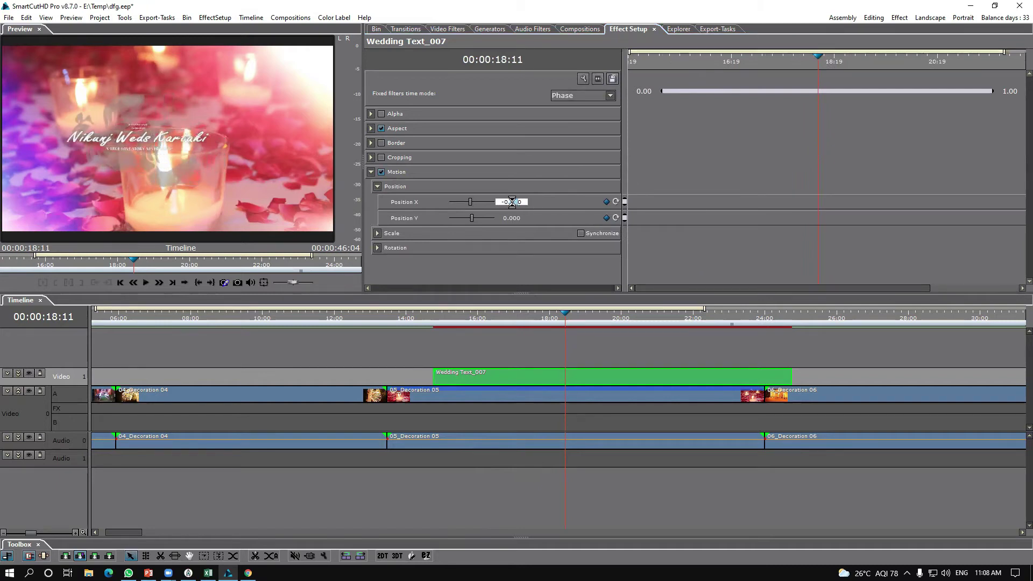
{"action": "scroll", "coordinate": [511, 202], "scroll_direction": "down", "scroll_amount": 20}
{"action": "left_click", "coordinate": [652, 228]}
{"action": "left_click_drag", "start_coordinate": [486, 318], "coordinate": [630, 389]}
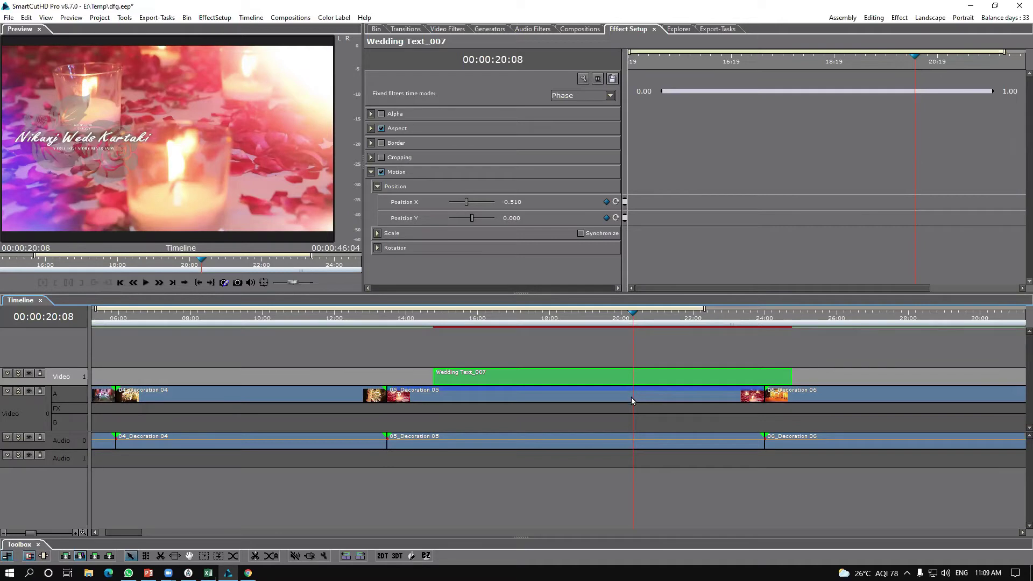
Preview the Wedding Text_014 title and add it to the Video 1 track above 06_Decoration 06 at about 00:00:26:00.
{"action": "scroll", "coordinate": [634, 420], "scroll_direction": "right", "scroll_amount": 2}
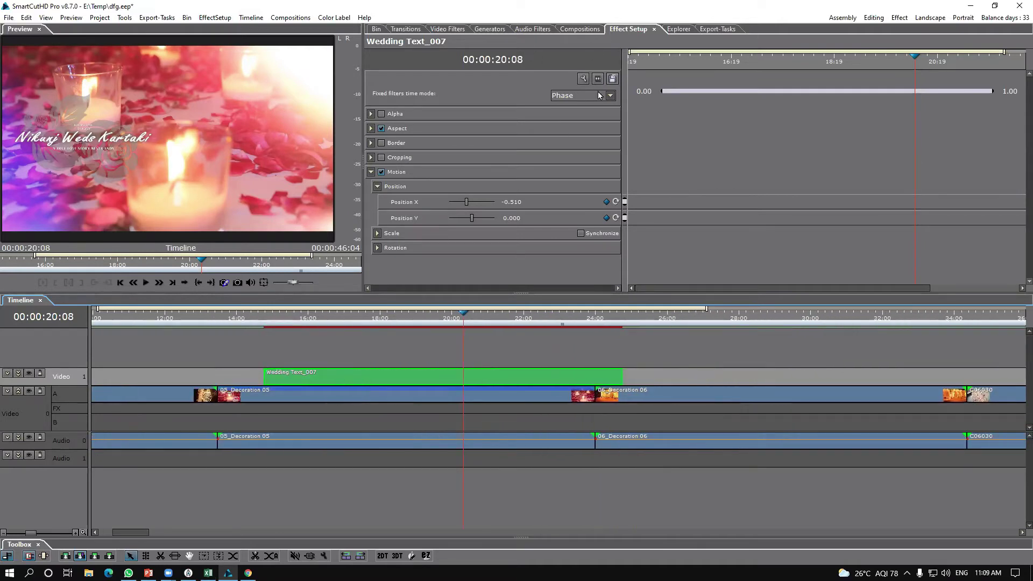
{"action": "left_click", "coordinate": [579, 28]}
{"action": "left_click", "coordinate": [836, 143]}
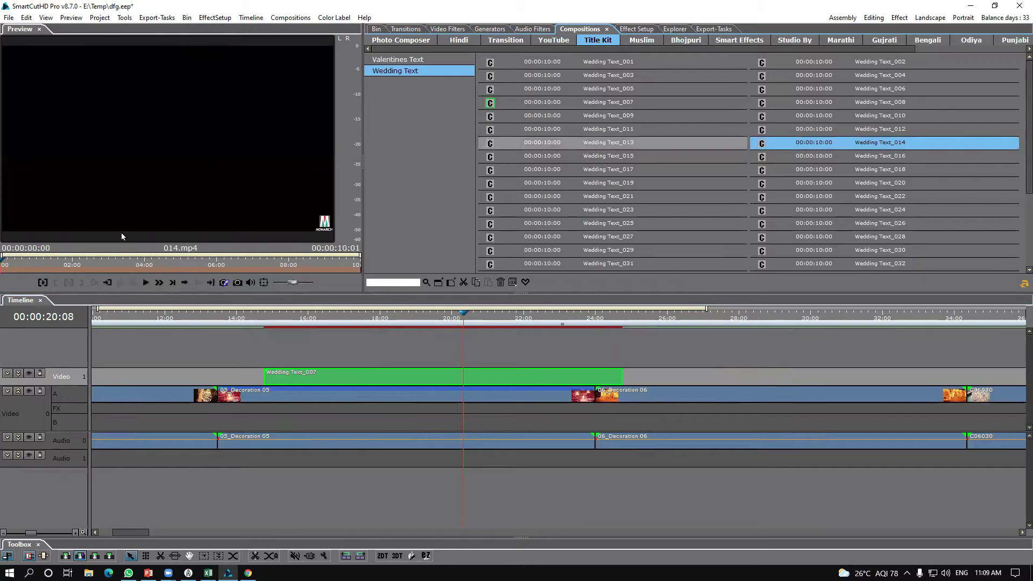
{"action": "left_click", "coordinate": [145, 282]}
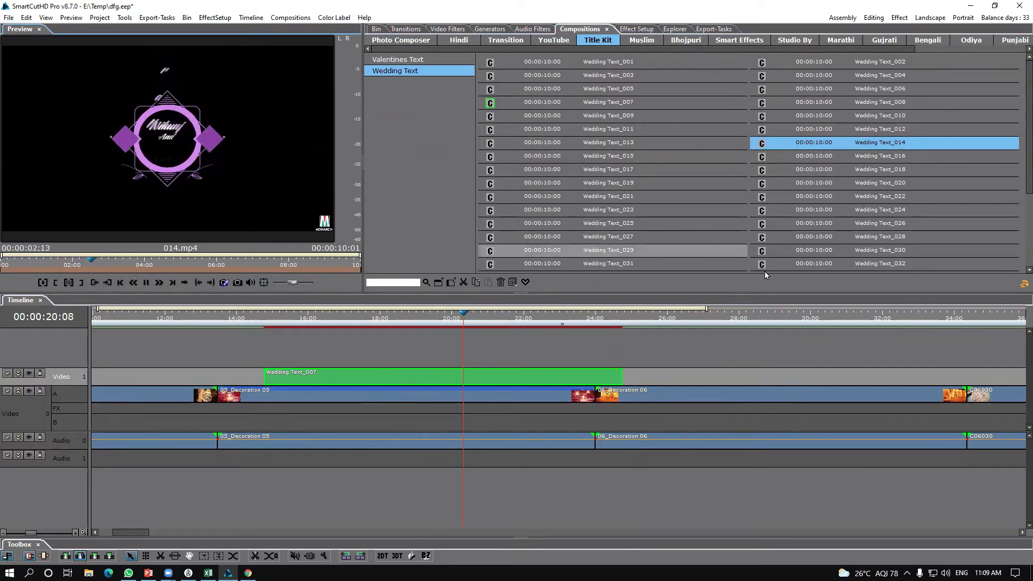
{"action": "key", "text": "space"}
{"action": "left_click_drag", "start_coordinate": [816, 142], "coordinate": [667, 379]}
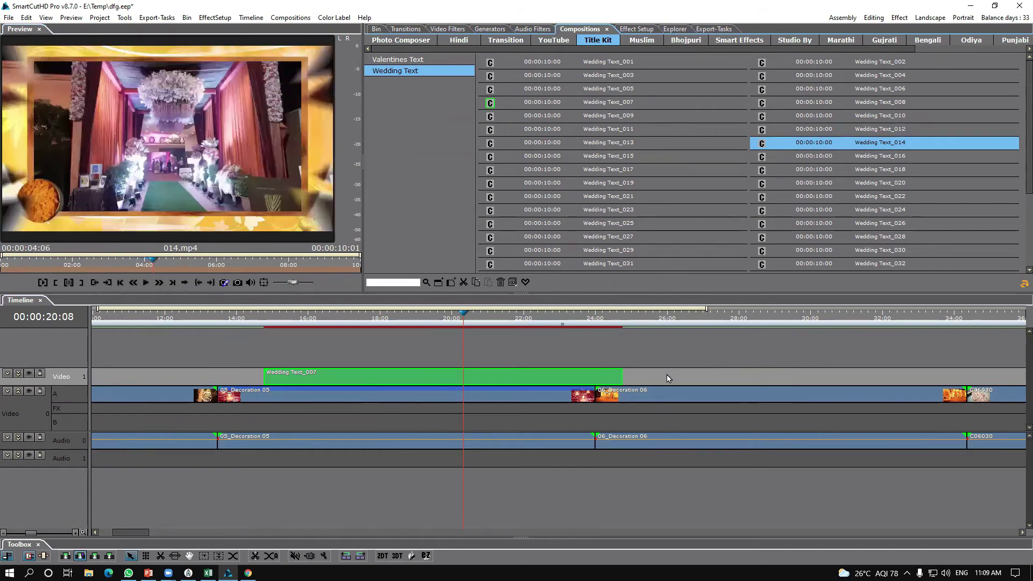
Review the Wedding Text_014 title around 00:00:29:03 and the remaining timeline clips up to 00:00:43:03.
{"action": "left_click", "coordinate": [444, 321]}
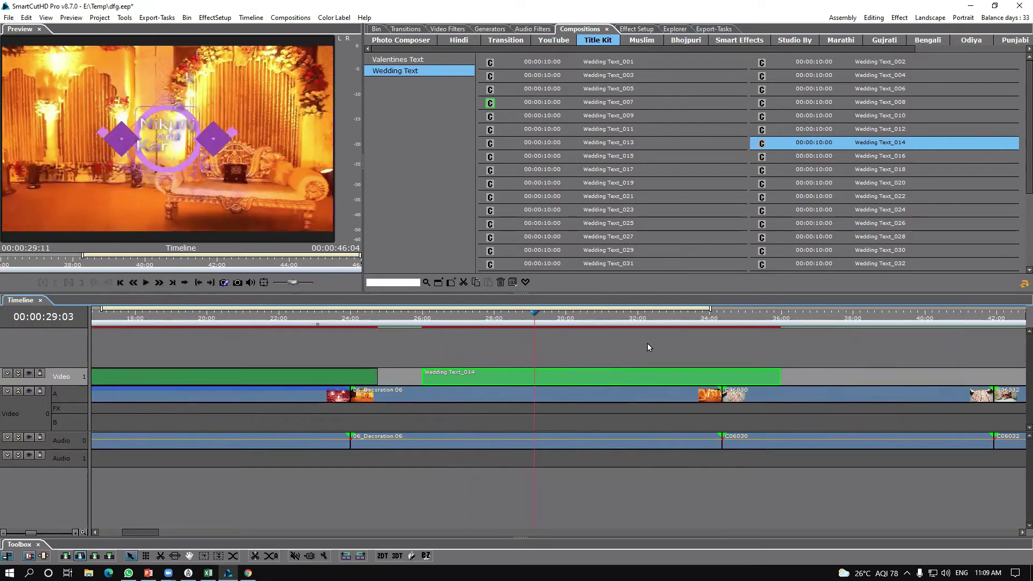
{"action": "left_click_drag", "start_coordinate": [724, 427], "coordinate": [822, 376]}
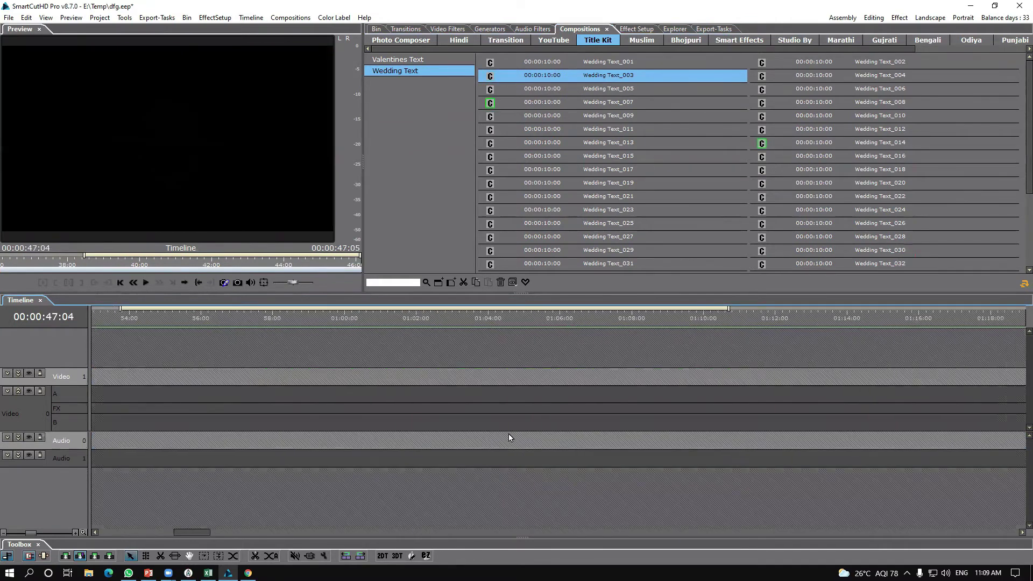
{"action": "left_click_drag", "start_coordinate": [327, 316], "coordinate": [500, 354]}
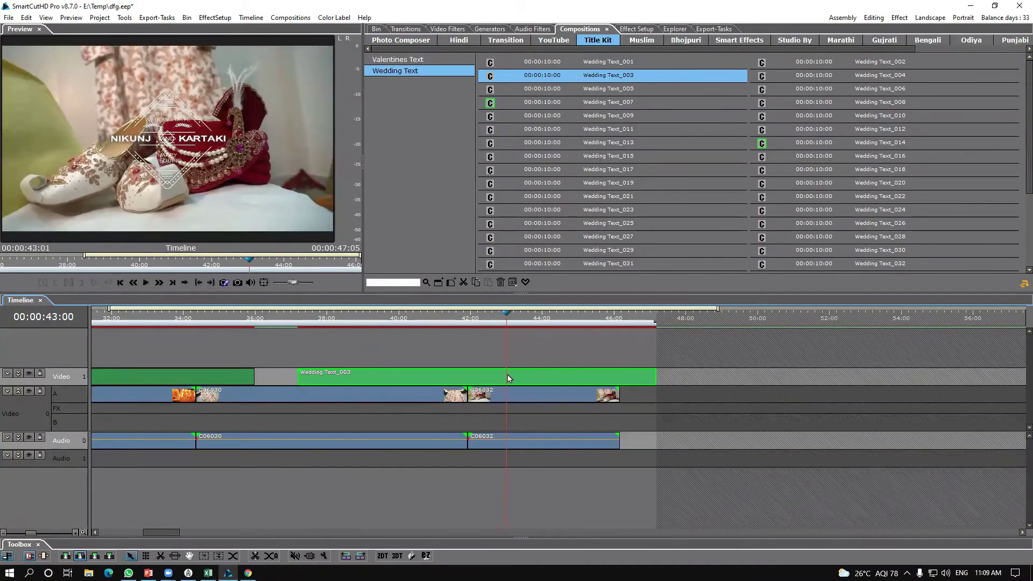
{"action": "key", "text": "space"}
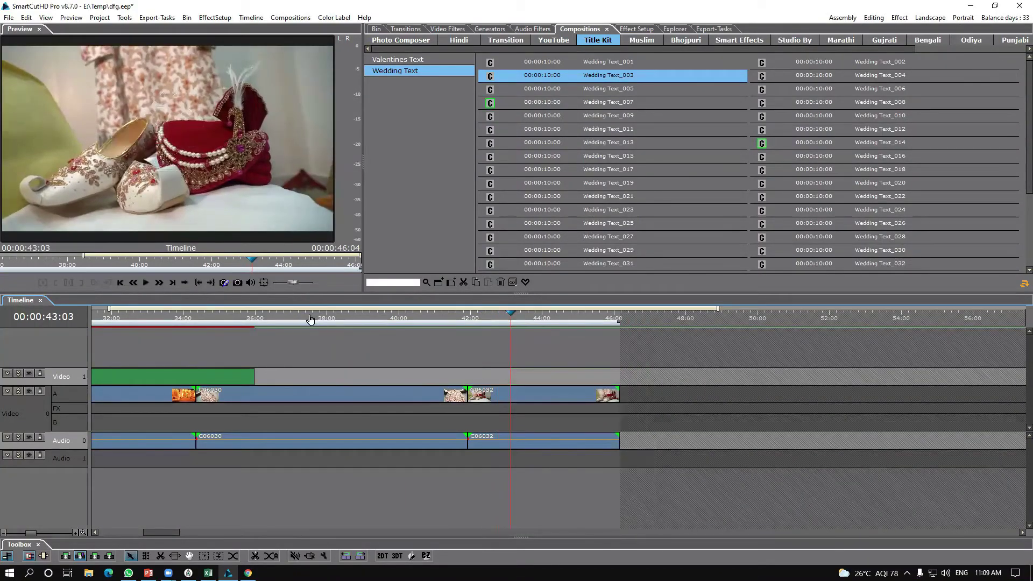
Add the YouTube Promotion 03_P1 composition to the Video 1 track above C06030 at about 00:00:38:15 and review it.
{"action": "left_click", "coordinate": [556, 41]}
{"action": "left_click", "coordinate": [573, 80]}
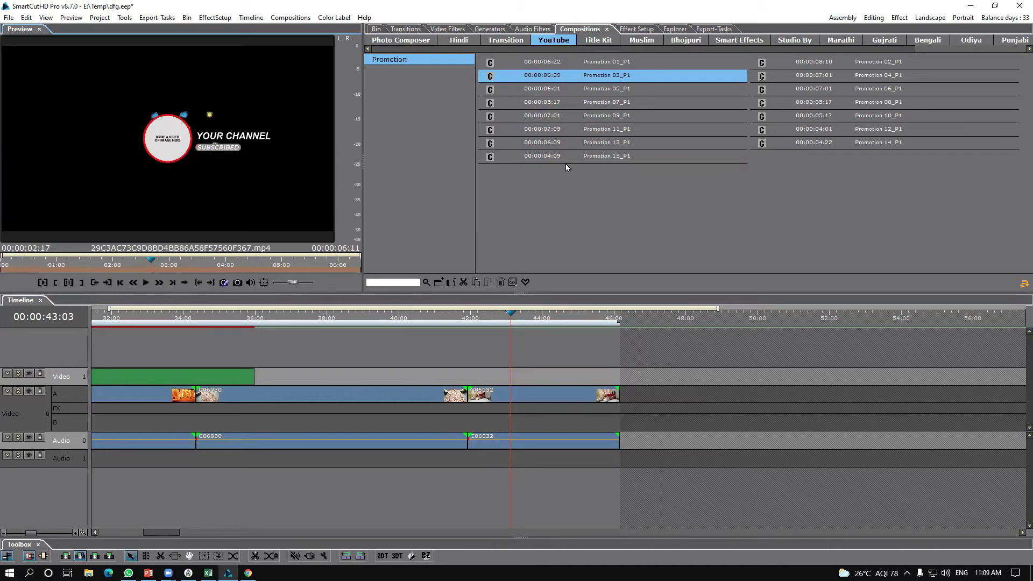
{"action": "left_click_drag", "start_coordinate": [518, 81], "coordinate": [350, 376]}
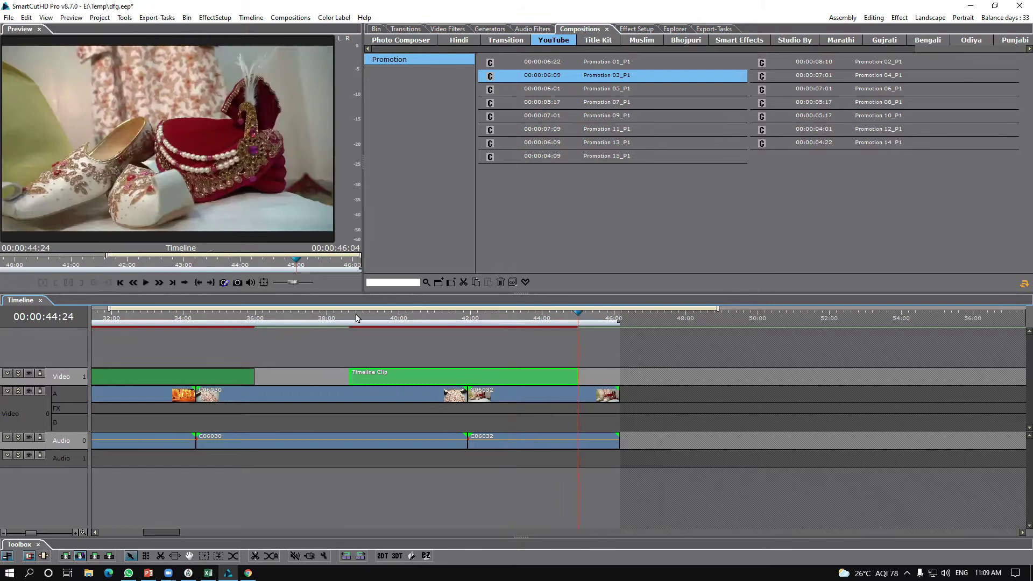
{"action": "left_click_drag", "start_coordinate": [373, 325], "coordinate": [393, 382]}
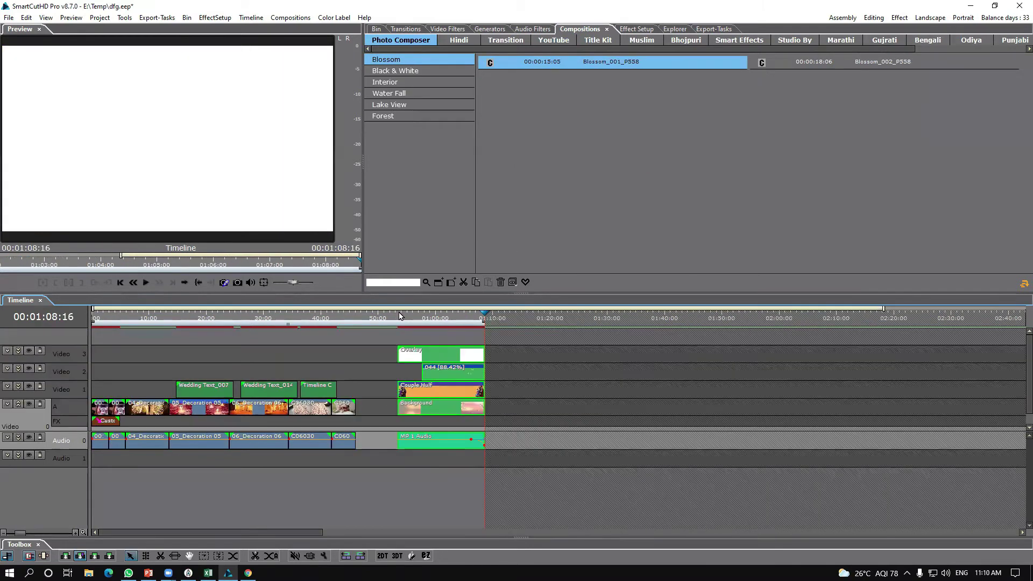
{"action": "left_click", "coordinate": [399, 316]}
{"action": "left_click_drag", "start_coordinate": [412, 321], "coordinate": [444, 338]}
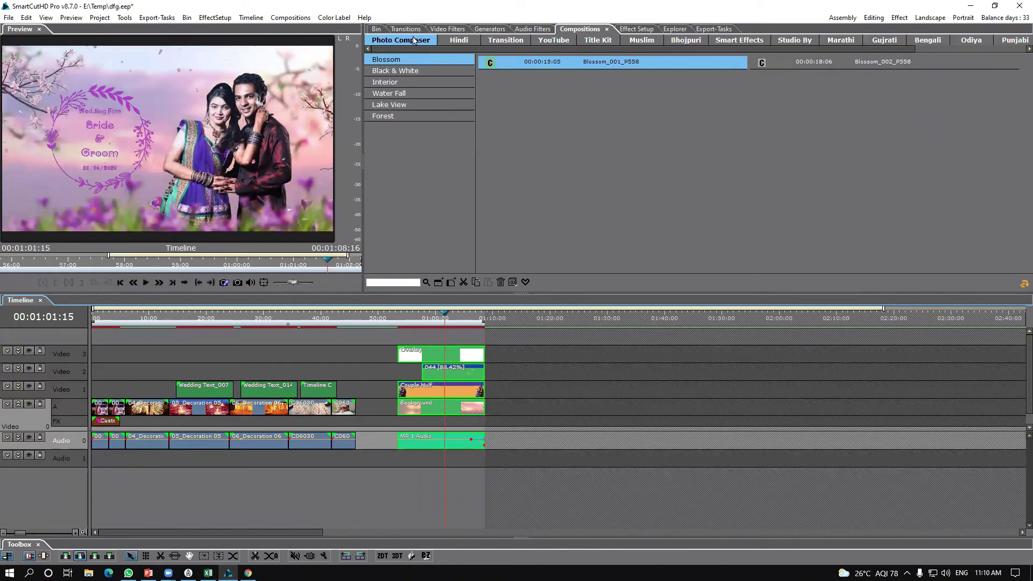
Import all the photos from the Still folder under 8.6 Demo materials, 00 Wedding, 01 wedding cam 1_Boy Side on WORK HDD (E:).
{"action": "left_click", "coordinate": [377, 29]}
{"action": "double_click", "coordinate": [752, 197]}
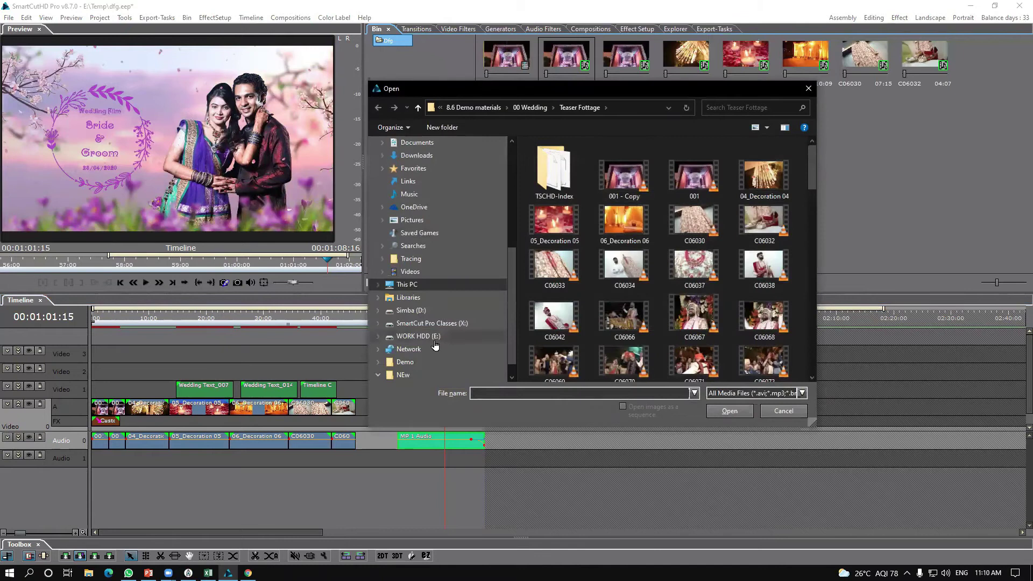
{"action": "left_click", "coordinate": [434, 335]}
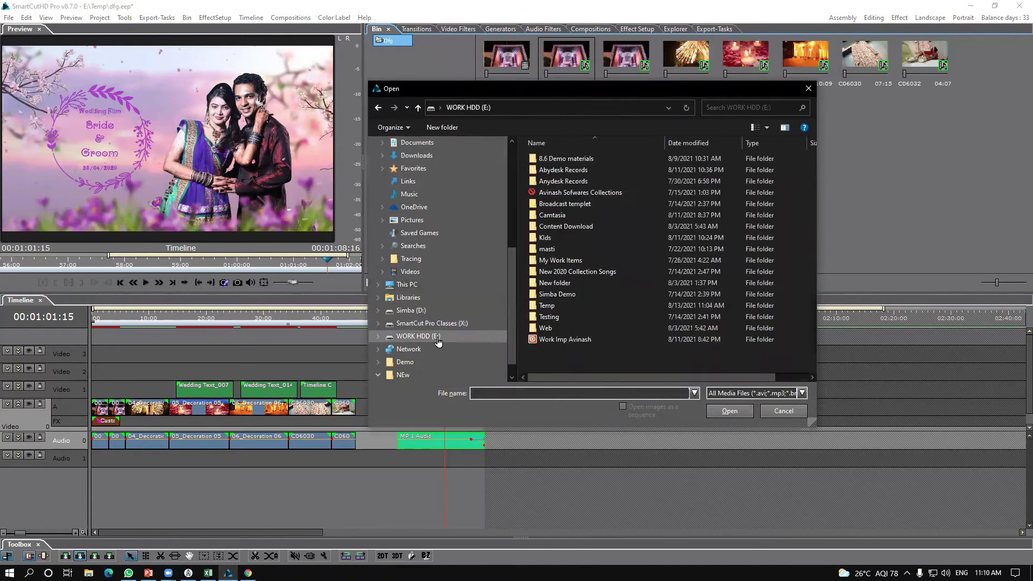
{"action": "double_click", "coordinate": [558, 160]}
{"action": "double_click", "coordinate": [561, 159]}
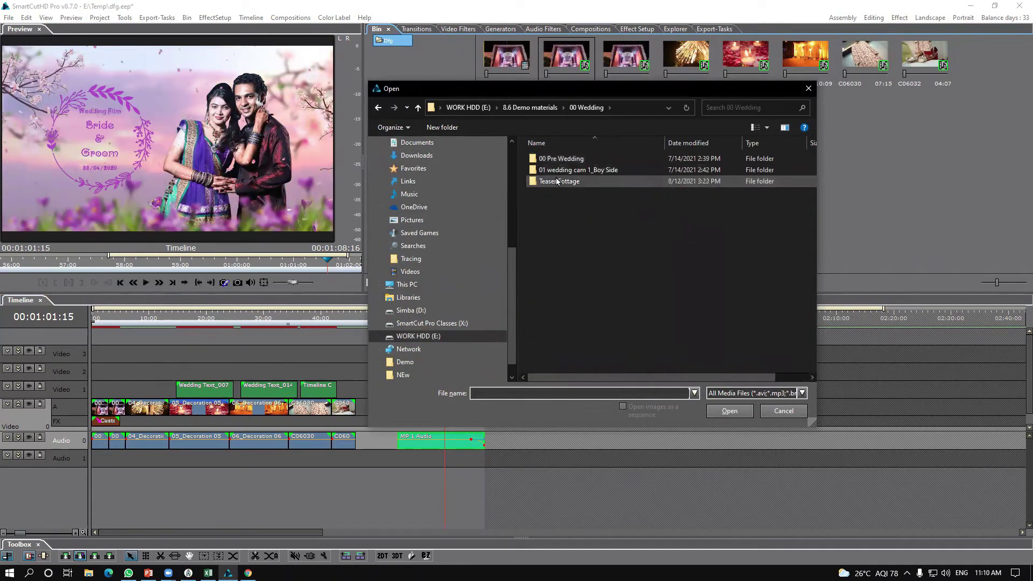
{"action": "double_click", "coordinate": [559, 171]}
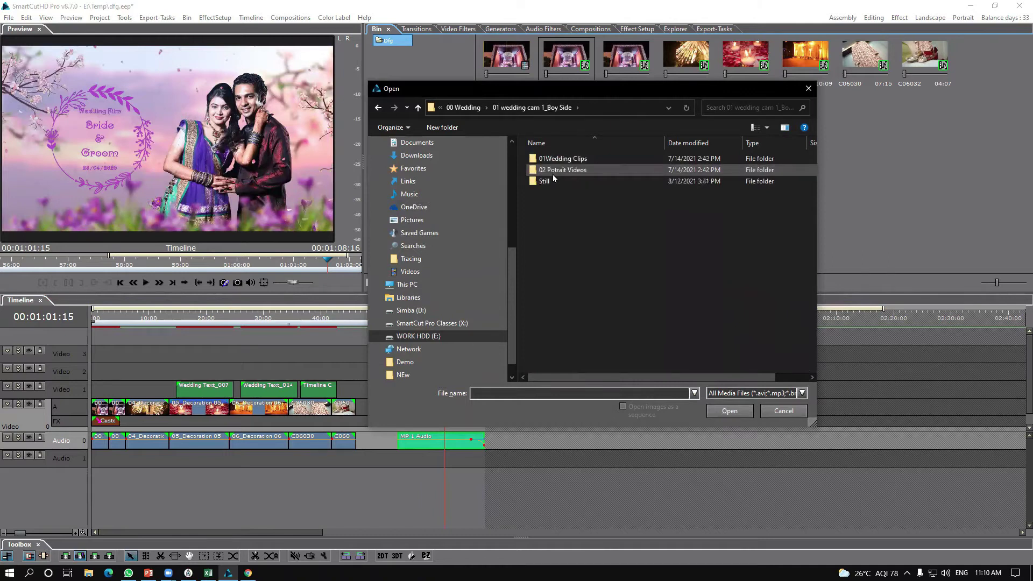
{"action": "double_click", "coordinate": [540, 182]}
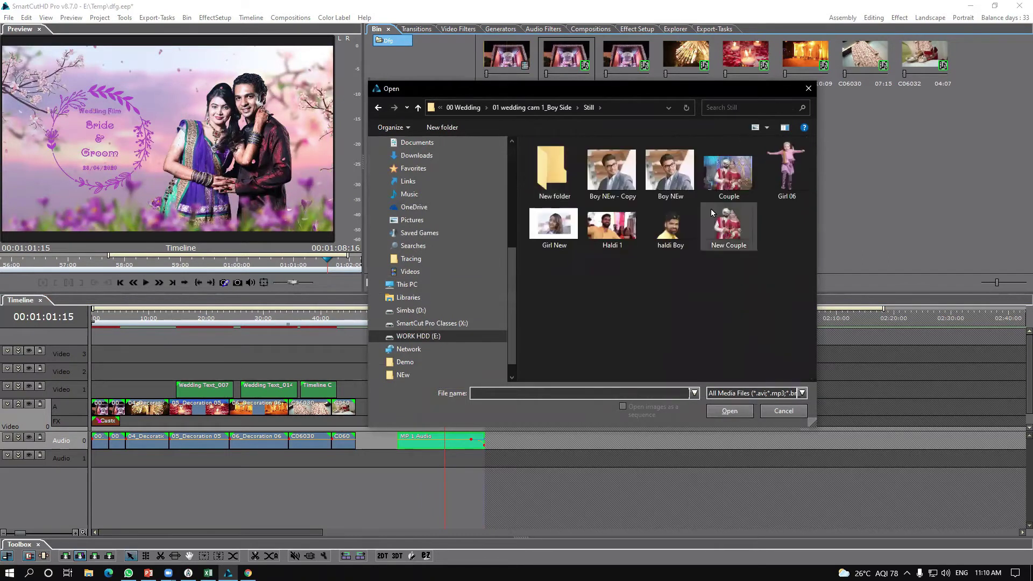
{"action": "left_click", "coordinate": [619, 172]}
{"action": "left_click", "coordinate": [732, 237], "text": "shift"}
{"action": "left_click", "coordinate": [736, 409]}
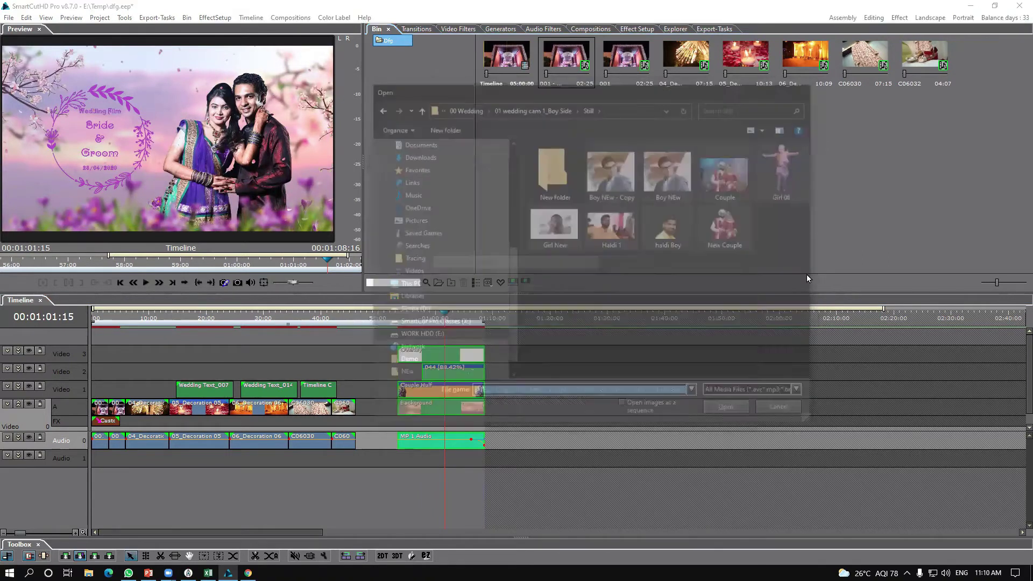
Replace the couple photo on Video 1 in the Blossom composition with the New Couple picture and preview it up to 00:00:56:23.
{"action": "left_click", "coordinate": [863, 129]}
{"action": "left_click_drag", "start_coordinate": [862, 117], "coordinate": [437, 390]}
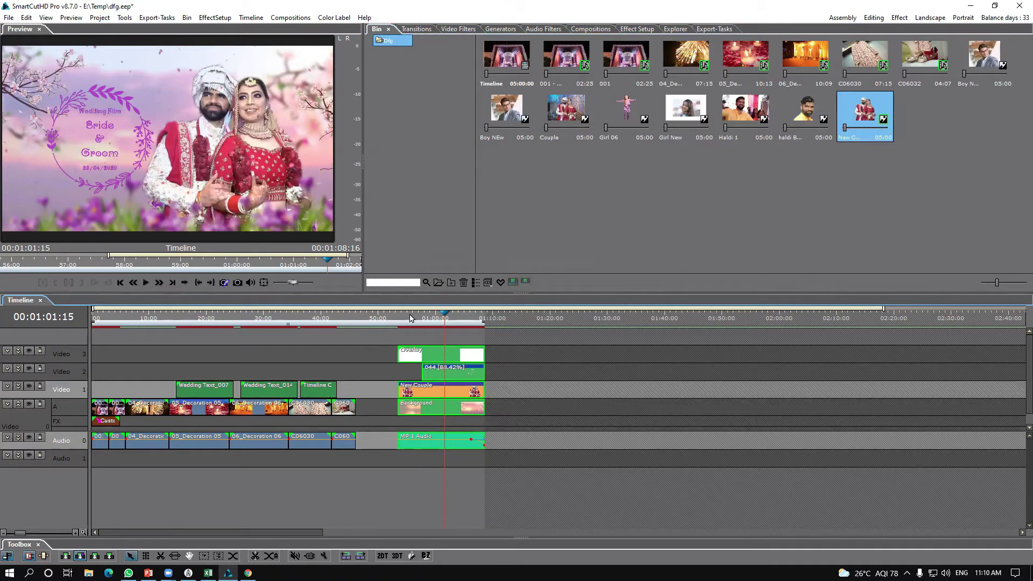
{"action": "left_click", "coordinate": [414, 318]}
{"action": "key", "text": "space"}
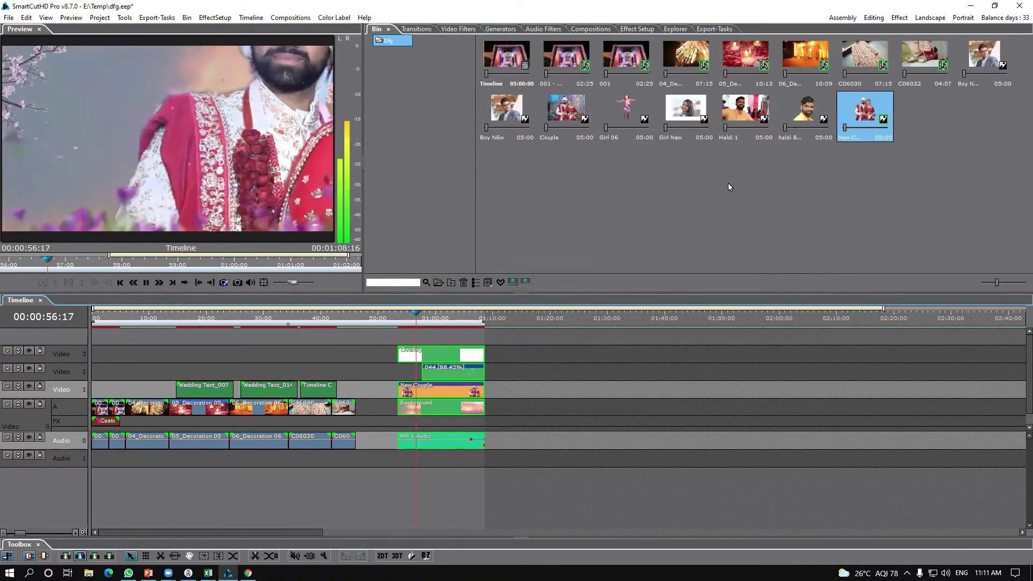
{"action": "key", "text": "space"}
Return to the Compositions library and review the Wedding Text_007 title on the timeline up to 00:00:19:11.
{"action": "left_click", "coordinate": [590, 29]}
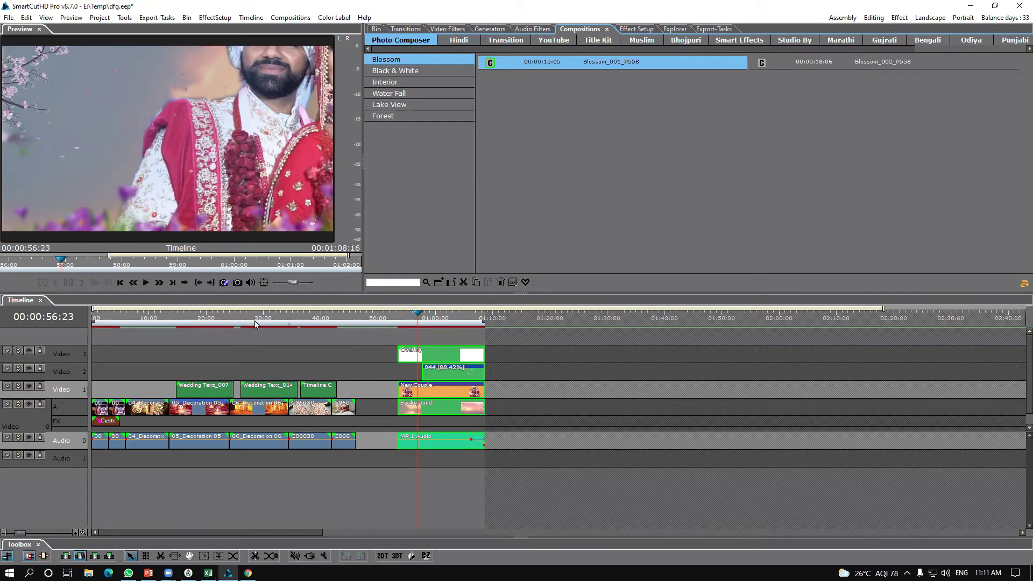
{"action": "left_click", "coordinate": [192, 330]}
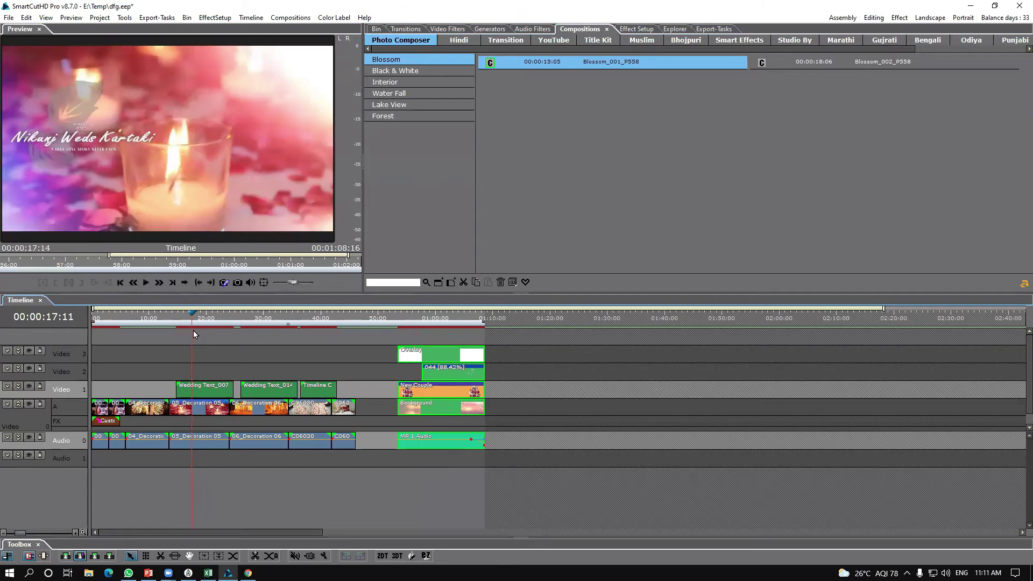
{"action": "left_click_drag", "start_coordinate": [195, 332], "coordinate": [203, 336]}
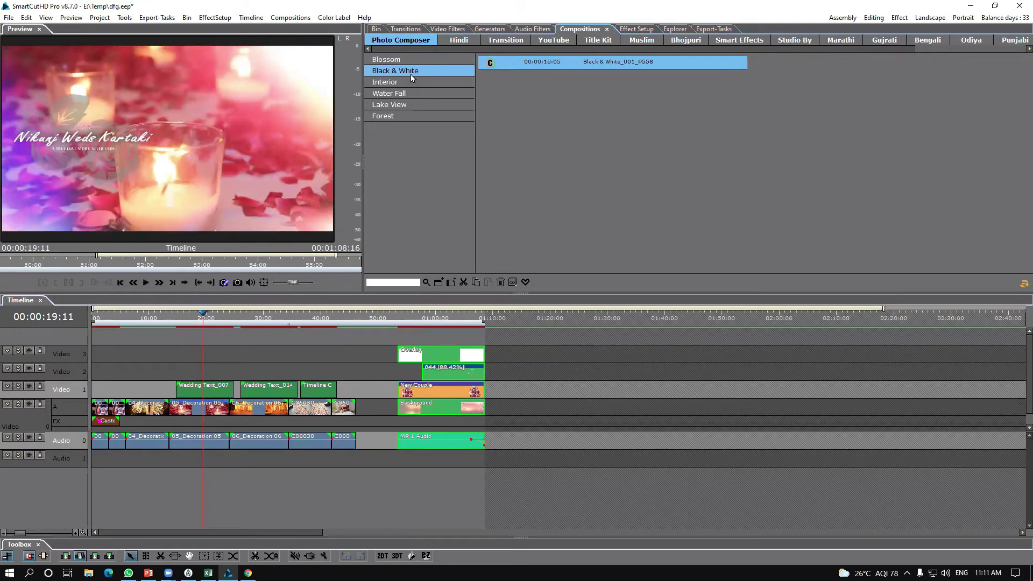
Preview Forest_005_P558 from the Photo Composer's Forest category and add it to the timeline after the Blossom composition at about 00:01:14.
{"action": "left_click", "coordinate": [406, 115]}
{"action": "left_click", "coordinate": [625, 92]}
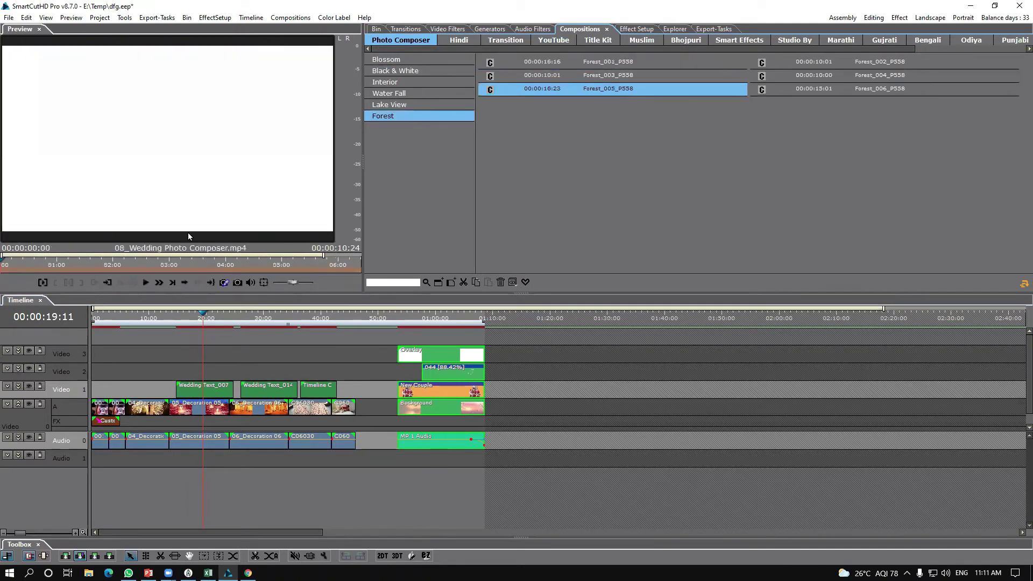
{"action": "left_click", "coordinate": [141, 288]}
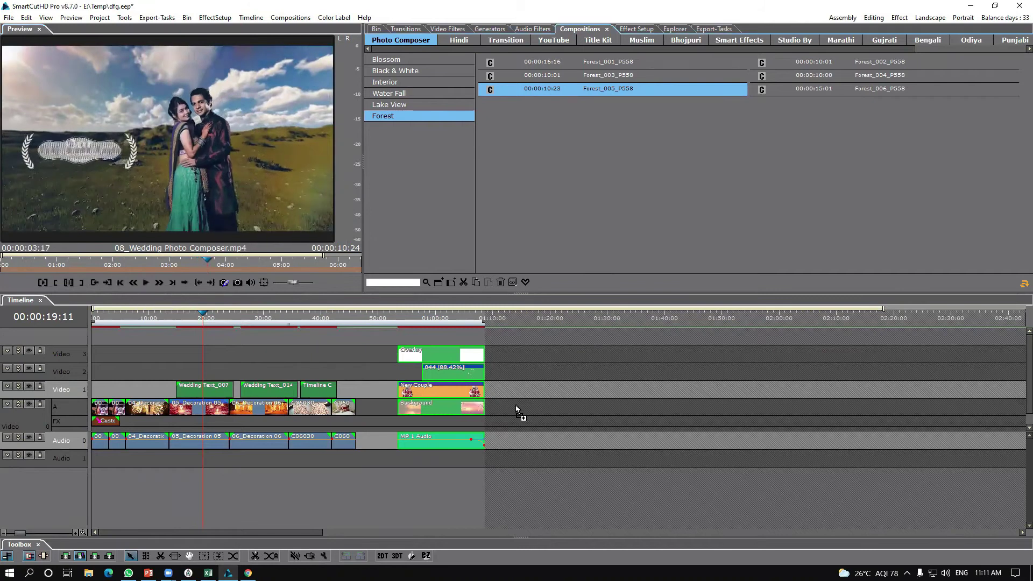
{"action": "left_click_drag", "start_coordinate": [516, 407], "coordinate": [515, 405]}
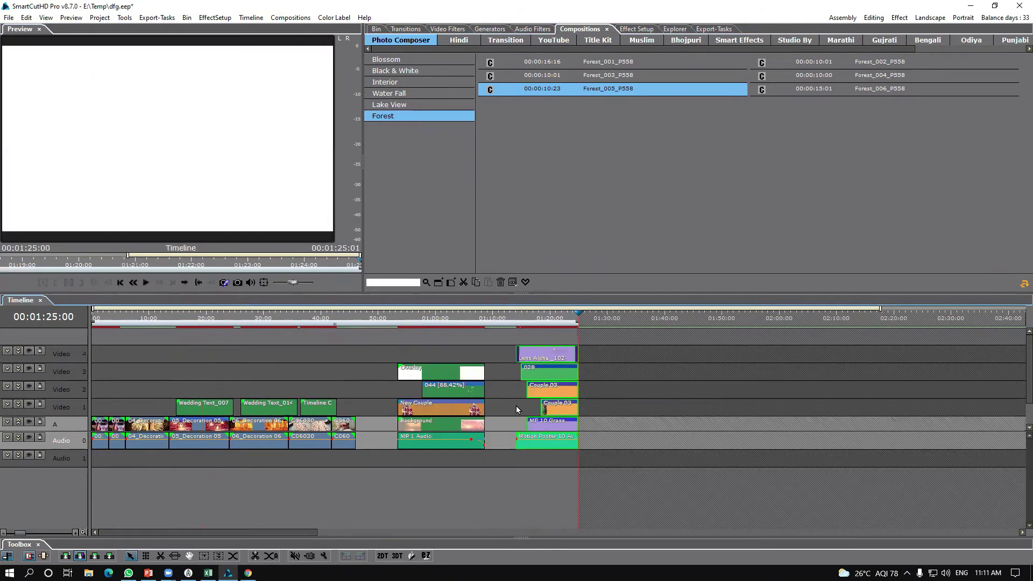
Play the Forest_005_P558 composition on the timeline from its start in full-screen preview.
{"action": "left_click", "coordinate": [520, 316]}
{"action": "key", "text": "space"}
{"action": "double_click", "coordinate": [244, 167]}
{"action": "double_click", "coordinate": [243, 170]}
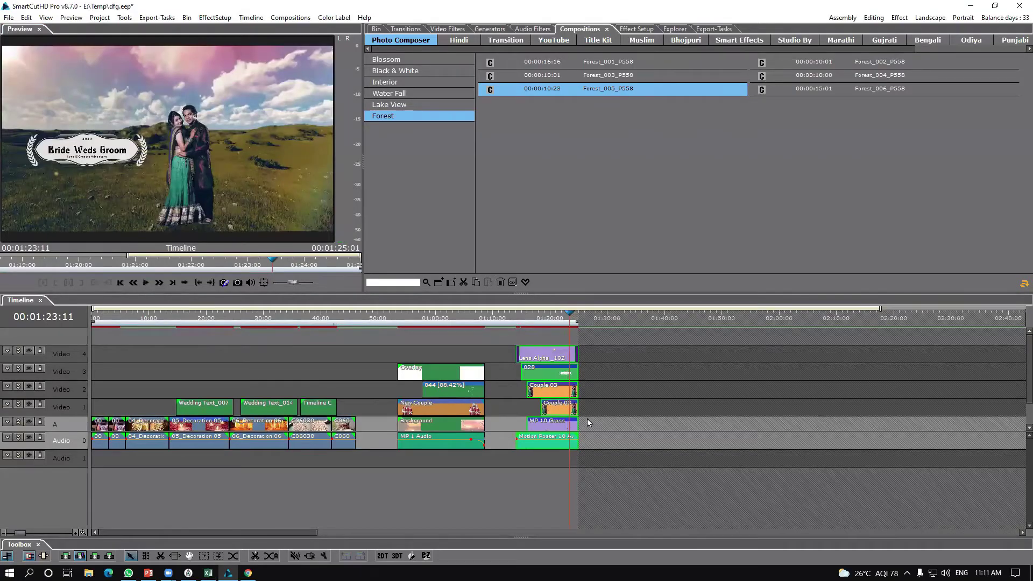
Return to the media bin and add a new folder to it for the wedding footage.
{"action": "scroll", "coordinate": [588, 423], "scroll_direction": "down", "scroll_amount": 5}
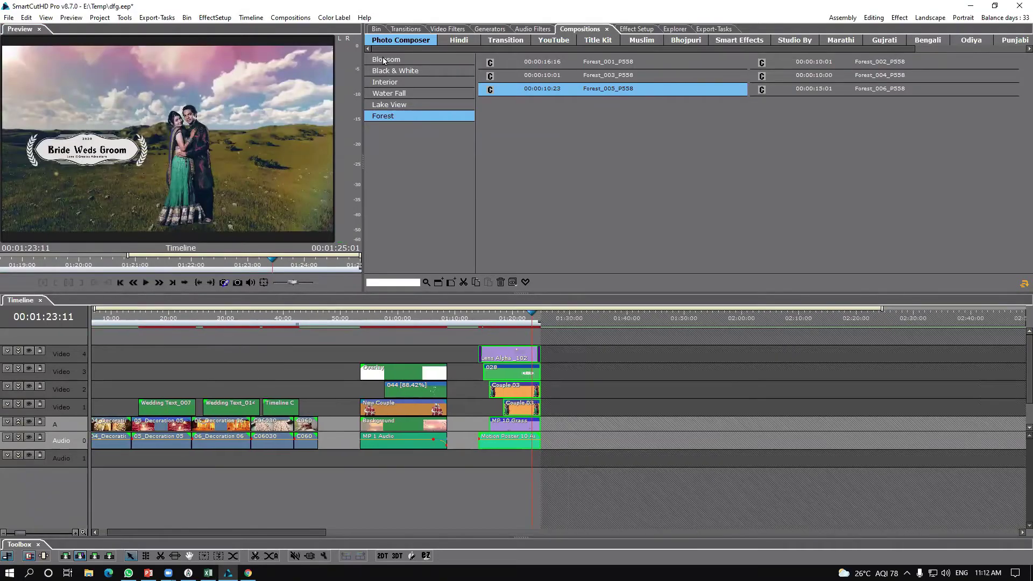
{"action": "left_click", "coordinate": [376, 29]}
{"action": "right_click", "coordinate": [396, 116]}
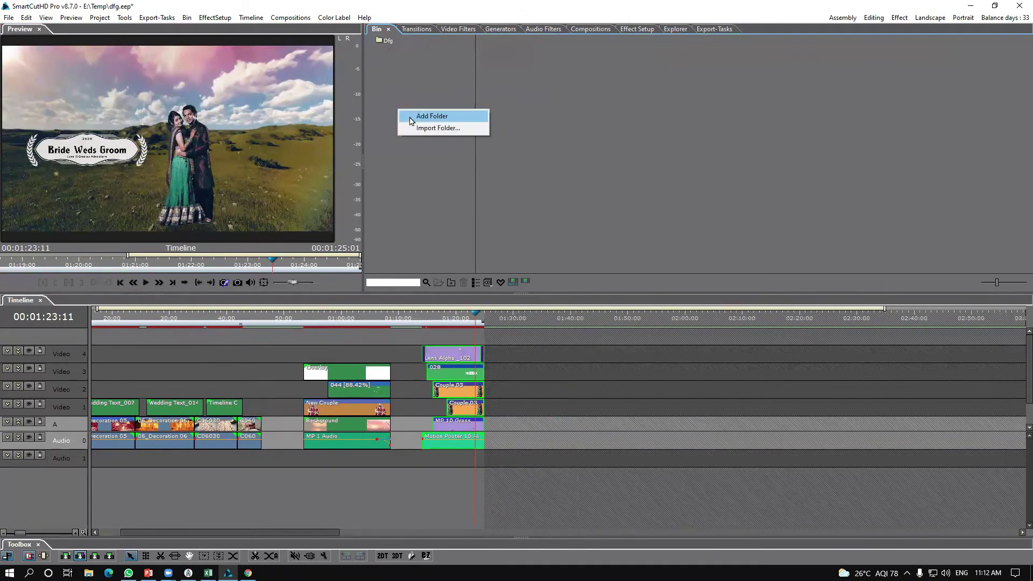
{"action": "left_click", "coordinate": [425, 115]}
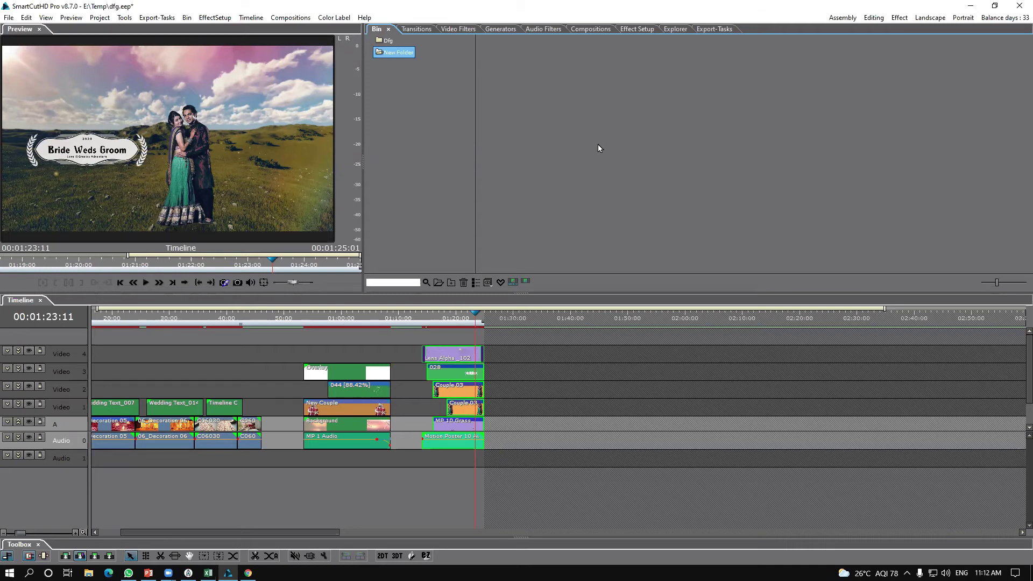
Import all clips from 00 Wedding > 01 wedding cam 1_Boy Side > 01Wedding Clips on WORK HDD (E:) into the new bin folder.
{"action": "double_click", "coordinate": [598, 144]}
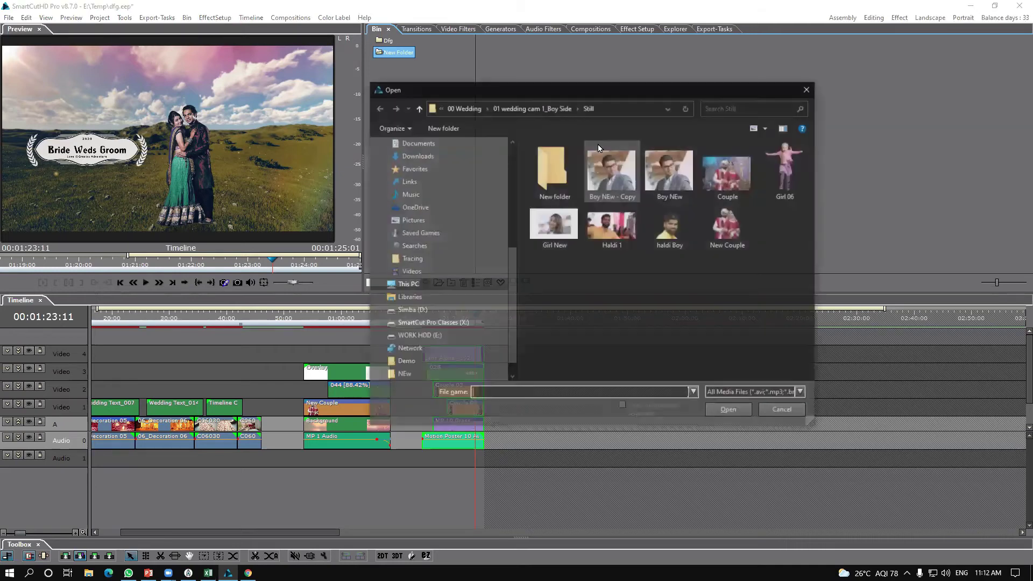
{"action": "left_click", "coordinate": [472, 109]}
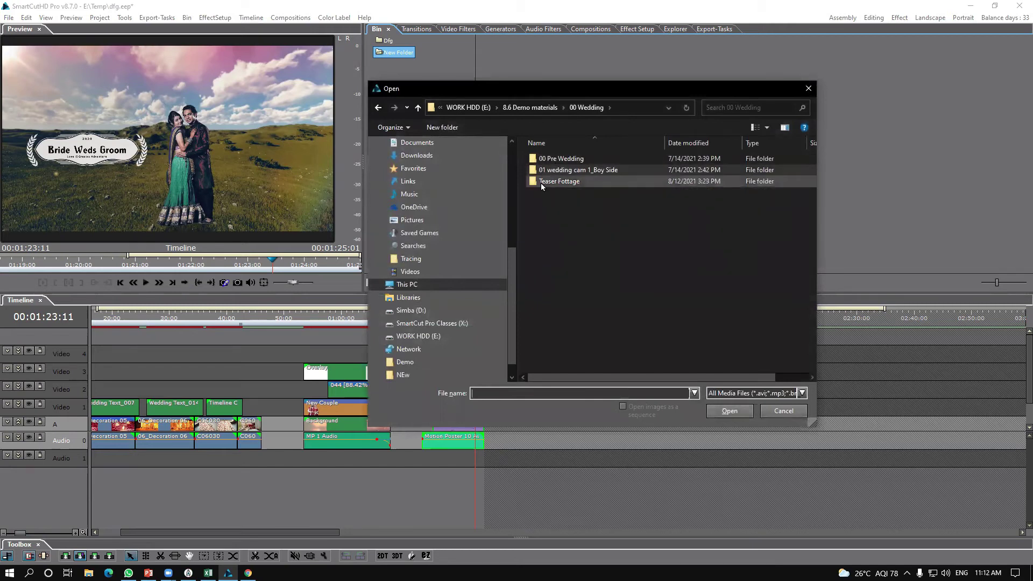
{"action": "left_click", "coordinate": [531, 108]}
{"action": "double_click", "coordinate": [551, 176]}
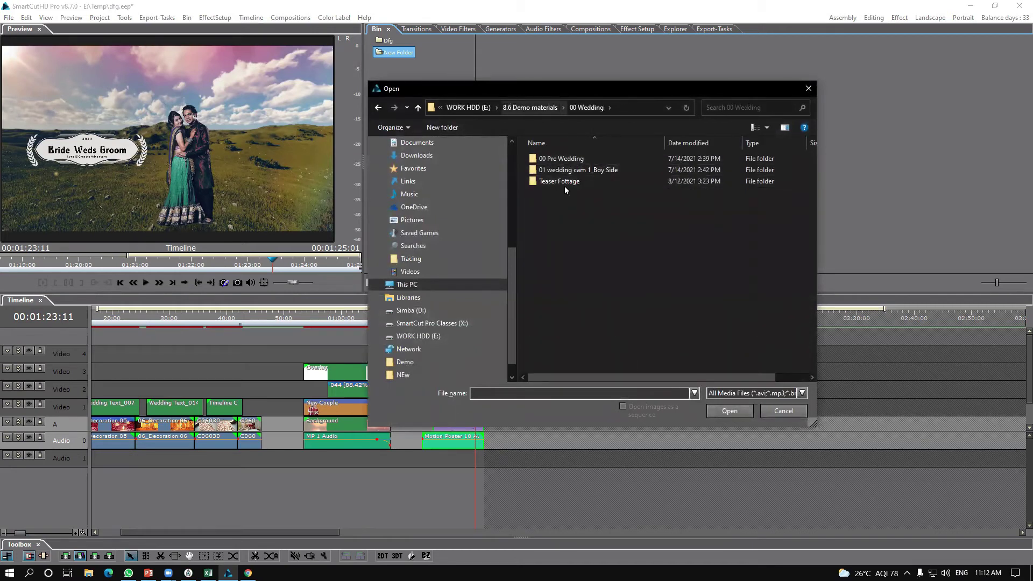
{"action": "left_click", "coordinate": [524, 110]}
{"action": "left_click", "coordinate": [506, 110]}
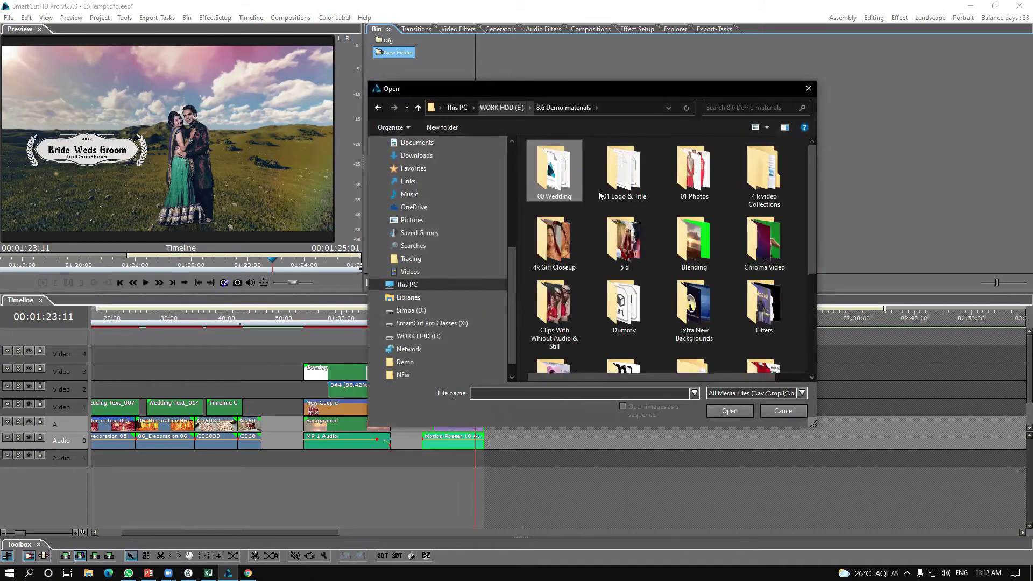
{"action": "double_click", "coordinate": [566, 161]}
{"action": "double_click", "coordinate": [565, 172]}
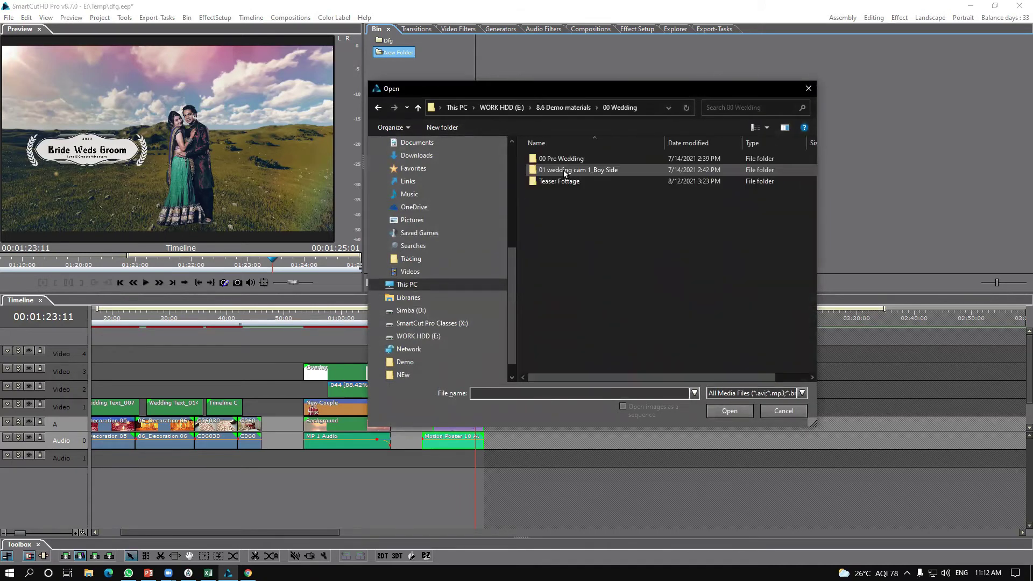
{"action": "double_click", "coordinate": [564, 170]}
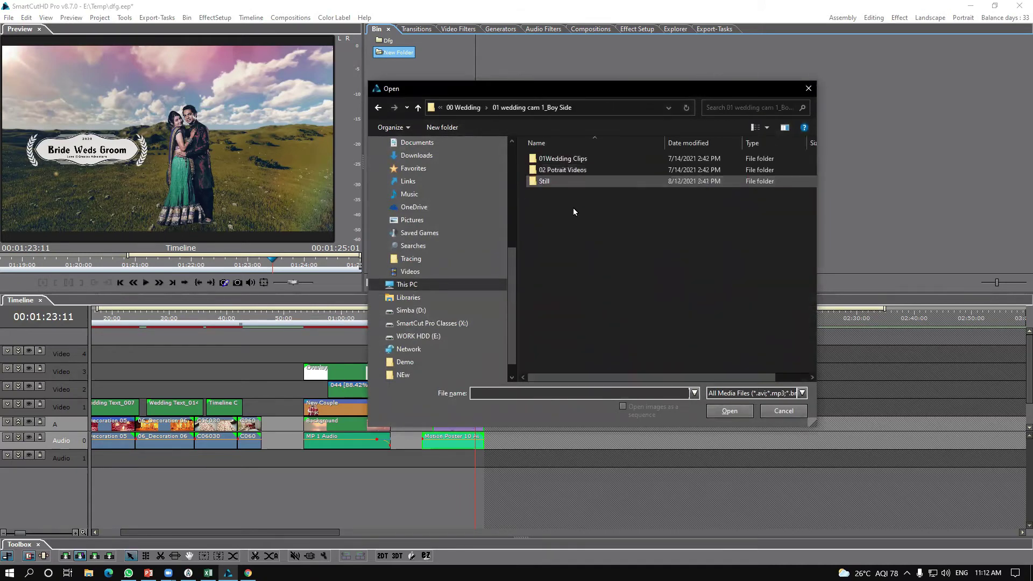
{"action": "double_click", "coordinate": [567, 160]}
{"action": "key", "text": "Down"}
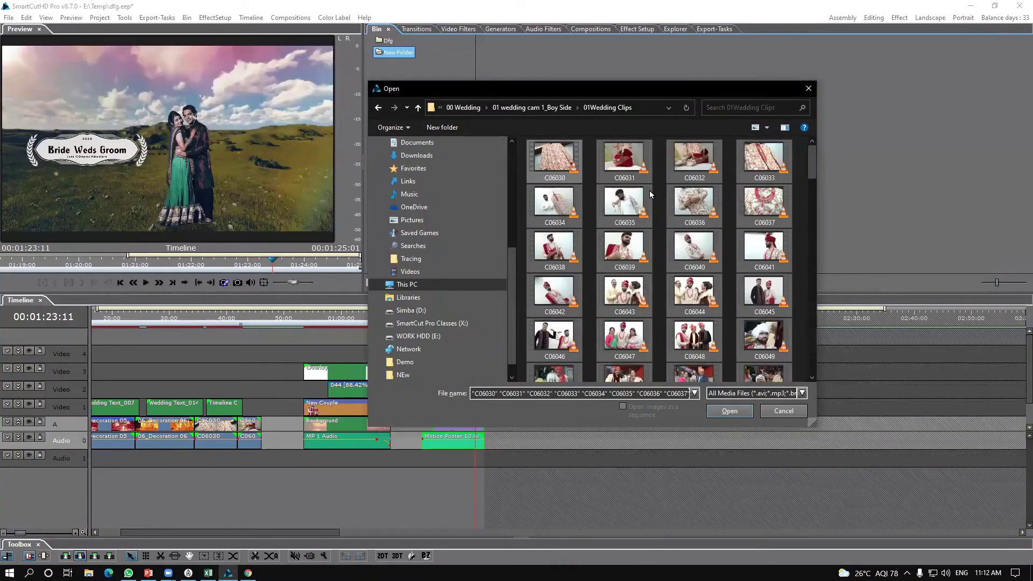
{"action": "key", "text": "ctrl+a"}
{"action": "key", "text": "Return"}
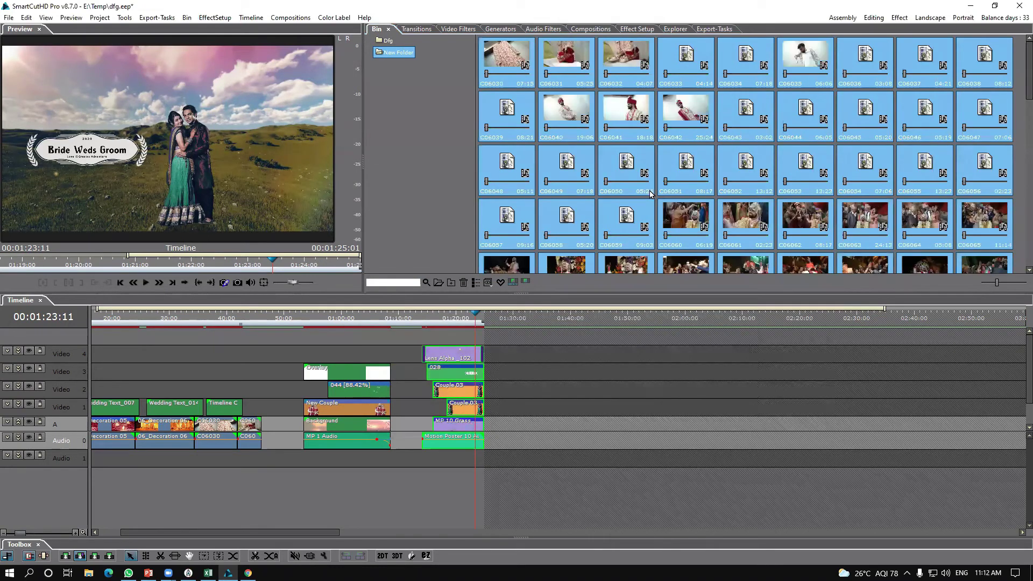
Place clips C06030 through C06056 on the B track of Video 0 after the Forest composition, starting at about 00:01:27.
{"action": "left_click", "coordinate": [18, 423]}
{"action": "left_click_drag", "start_coordinate": [1028, 379], "coordinate": [1027, 449]}
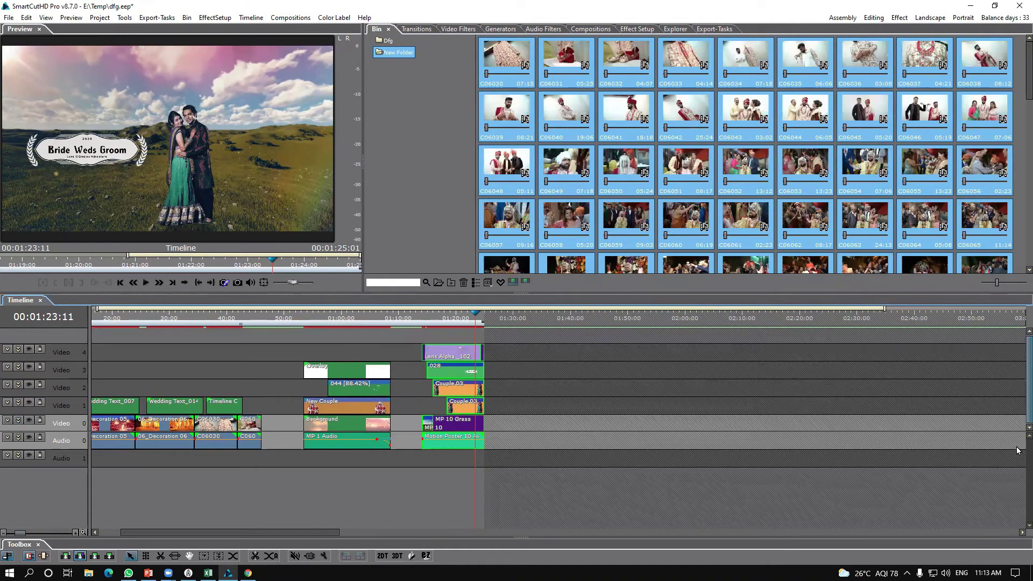
{"action": "left_click", "coordinate": [18, 421]}
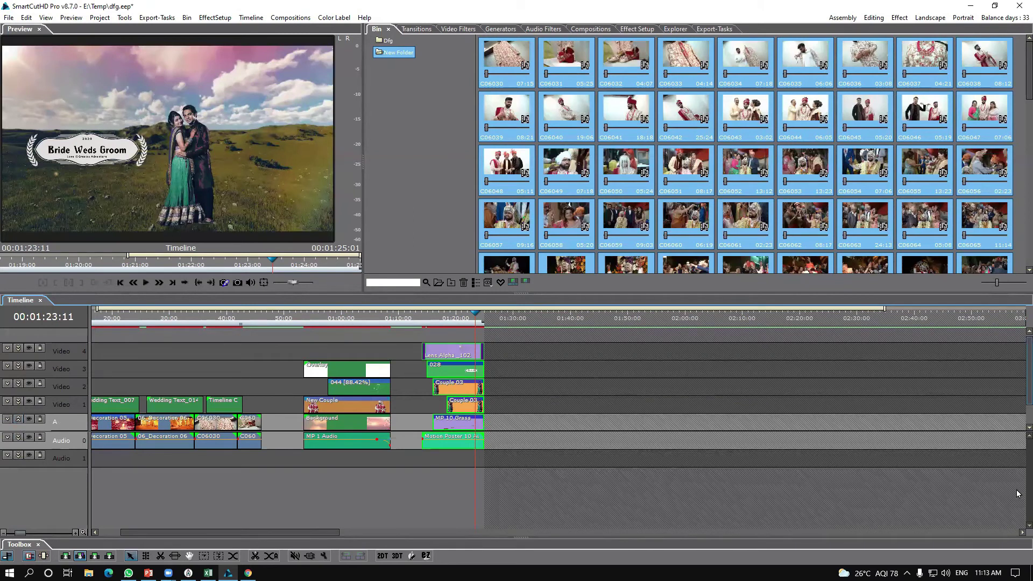
{"action": "left_click", "coordinate": [1028, 417]}
{"action": "left_click", "coordinate": [501, 49]}
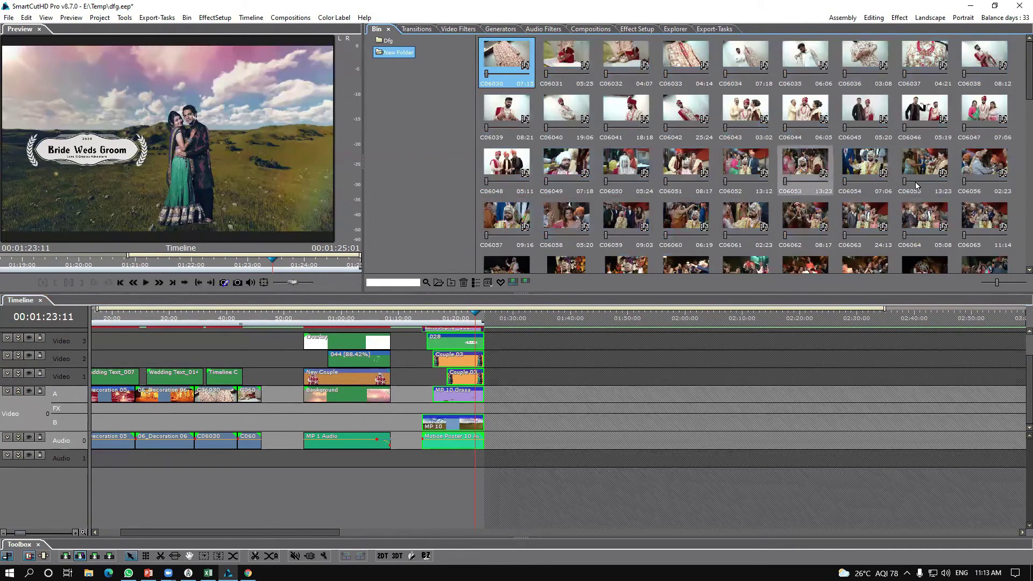
{"action": "left_click", "coordinate": [984, 171], "text": "shift"}
{"action": "left_click_drag", "start_coordinate": [503, 61], "coordinate": [496, 433]}
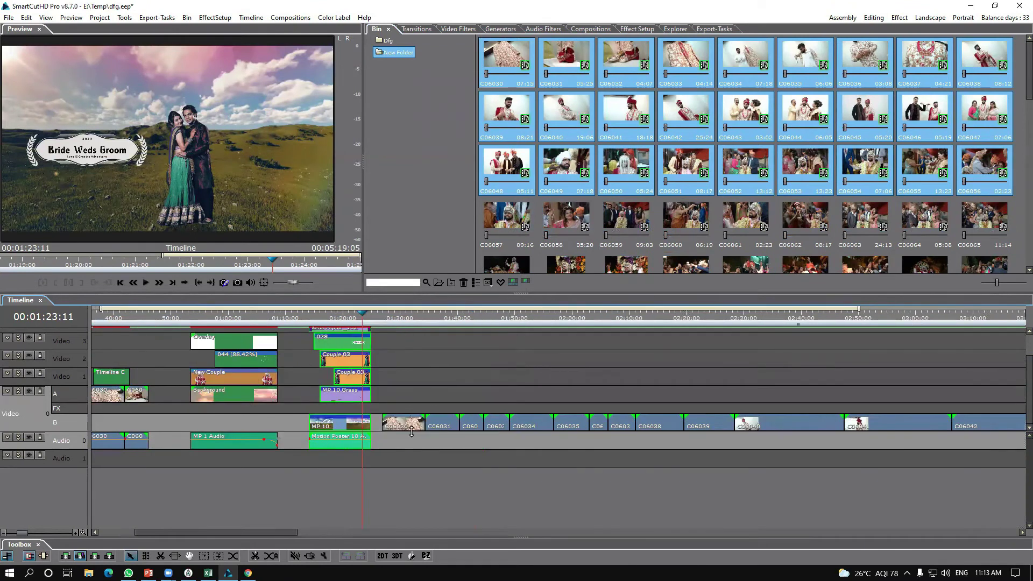
Scrub through the newly placed wedding clips on the timeline and return to 00:01:31:17.
{"action": "scroll", "coordinate": [412, 432], "scroll_direction": "down", "scroll_amount": 1}
{"action": "scroll", "coordinate": [413, 437], "scroll_direction": "down", "scroll_amount": 1}
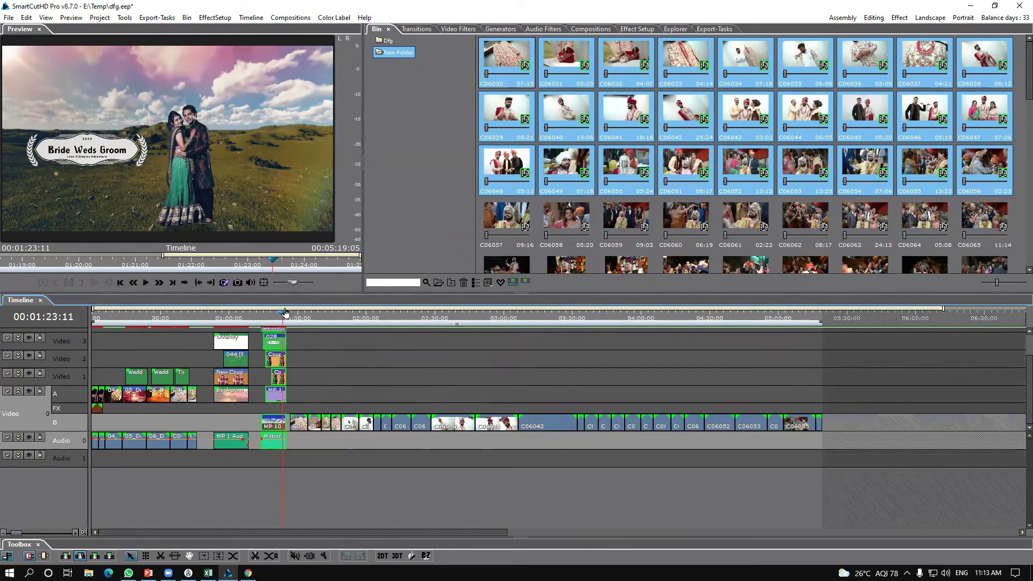
{"action": "left_click", "coordinate": [295, 319]}
{"action": "left_click_drag", "start_coordinate": [295, 324], "coordinate": [363, 364]}
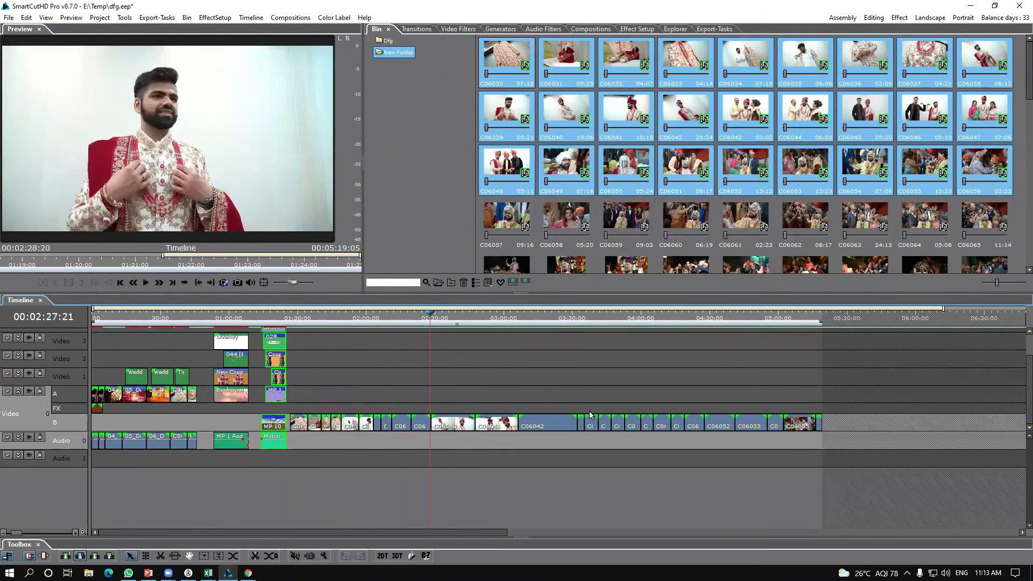
{"action": "left_click_drag", "start_coordinate": [701, 412], "coordinate": [301, 413]}
{"action": "scroll", "coordinate": [301, 413], "scroll_direction": "up", "scroll_amount": 8}
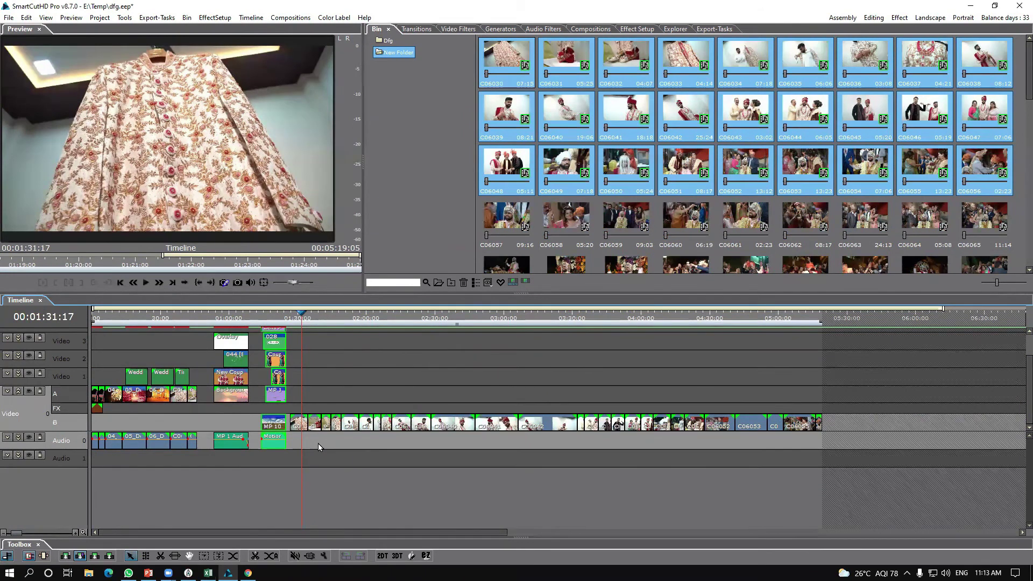
Preview MERE YAAR KI SAADI NEW (2) from the Barat Nikashi category of the Hindi compositions up to 00:00:20:24.
{"action": "left_click", "coordinate": [590, 29]}
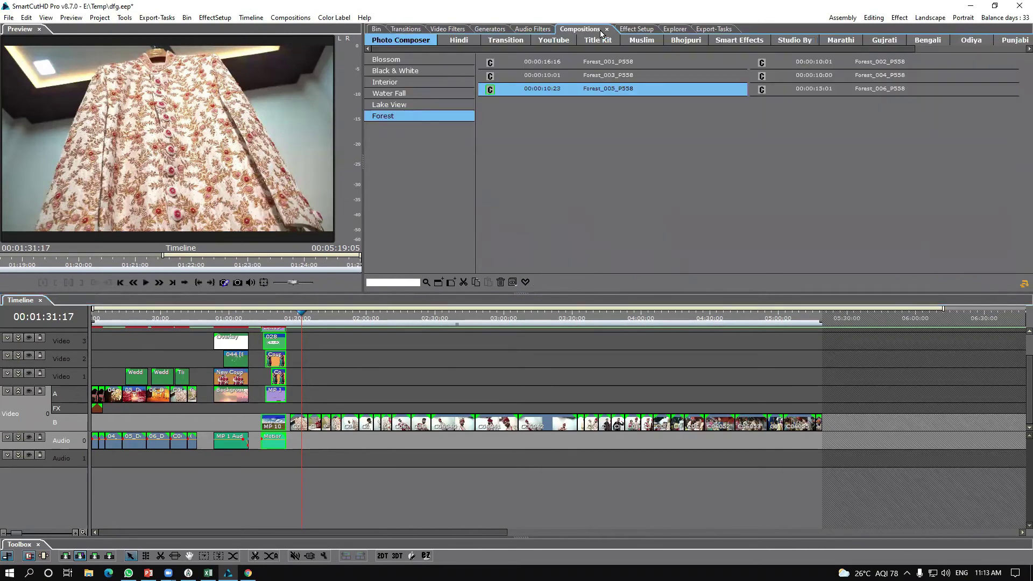
{"action": "left_click", "coordinate": [457, 41]}
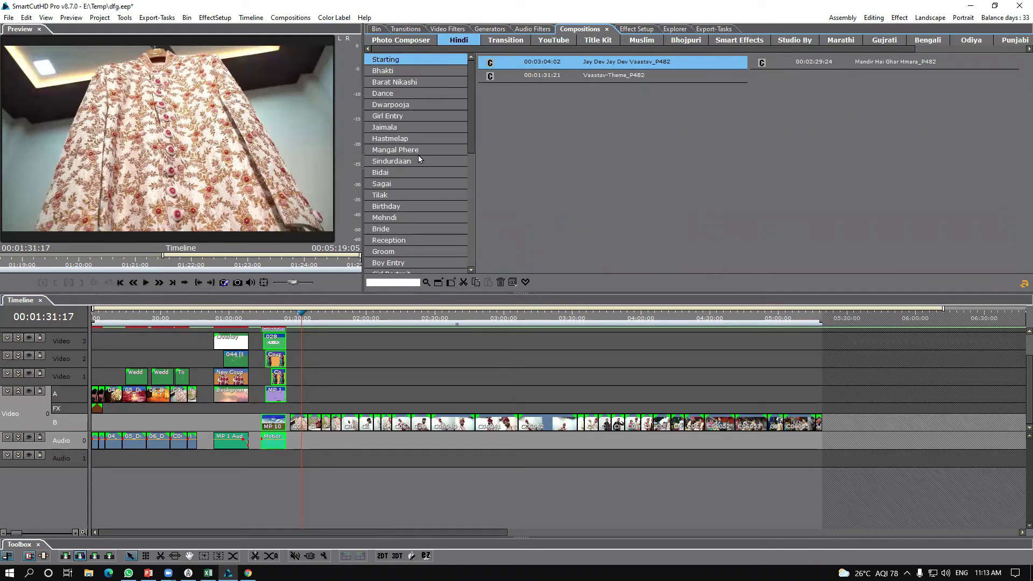
{"action": "left_click", "coordinate": [408, 82]}
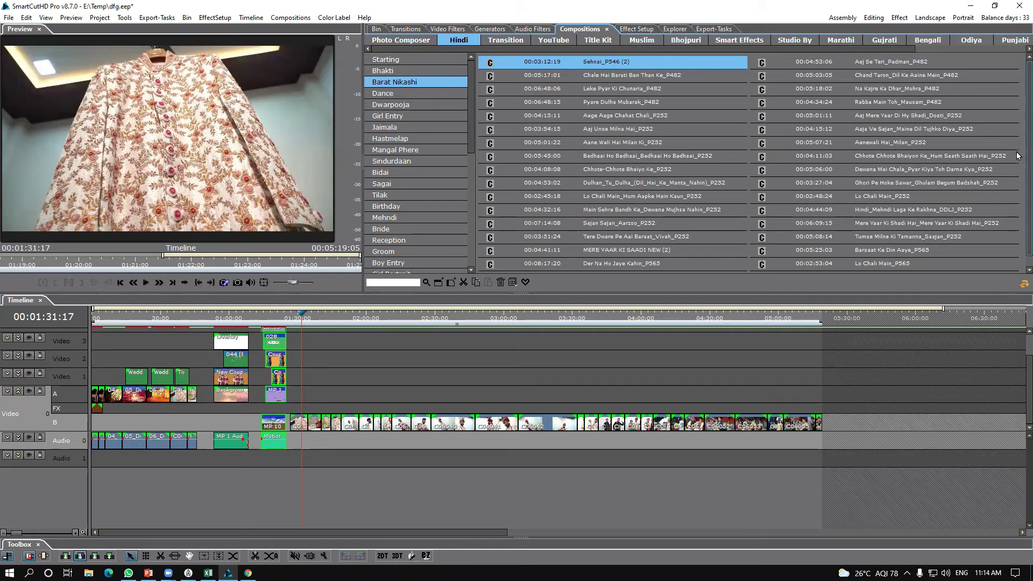
{"action": "scroll", "coordinate": [1016, 217], "scroll_direction": "down", "scroll_amount": 1}
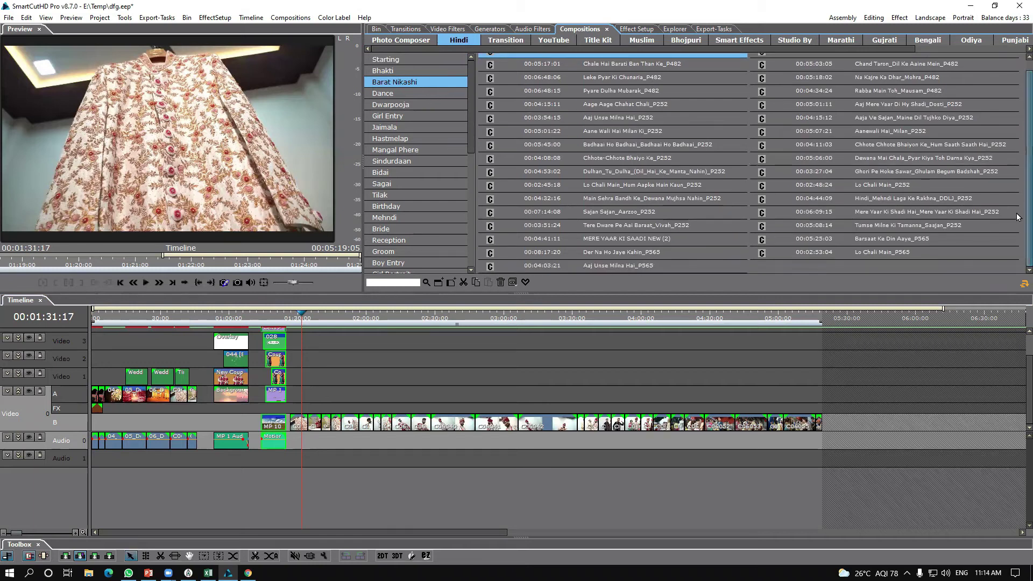
{"action": "left_click", "coordinate": [643, 245]}
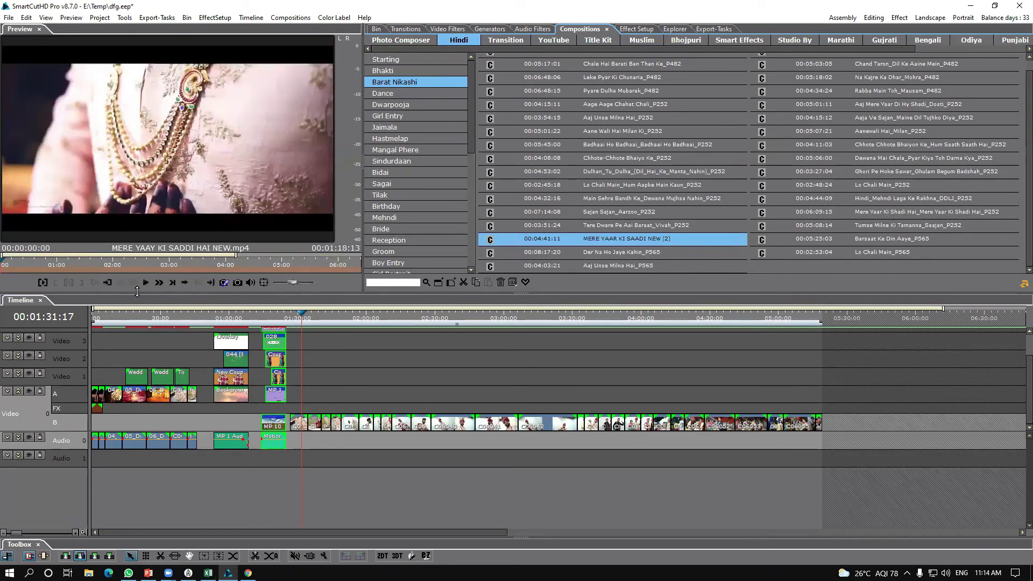
{"action": "left_click", "coordinate": [146, 286]}
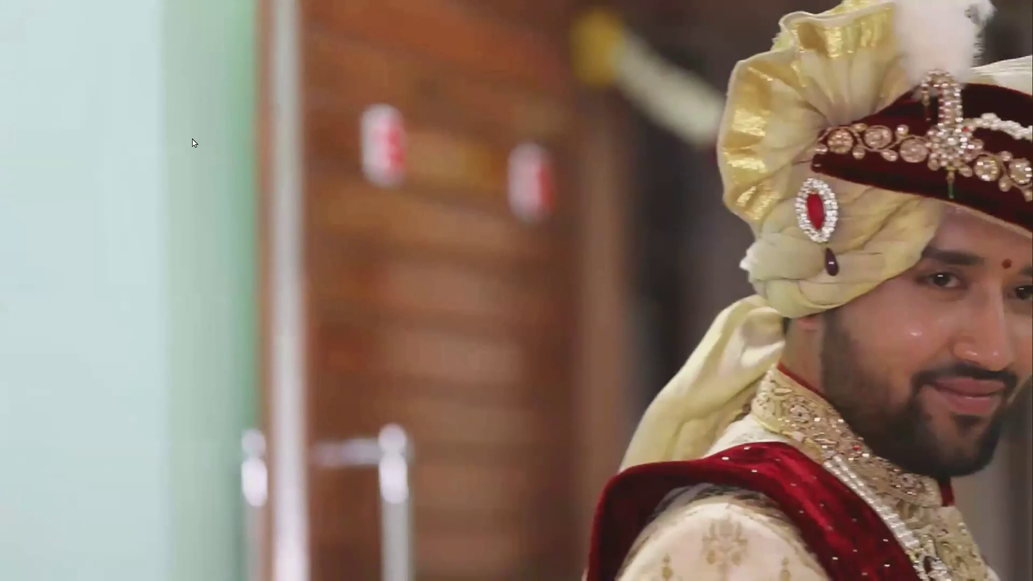
{"action": "double_click", "coordinate": [181, 149]}
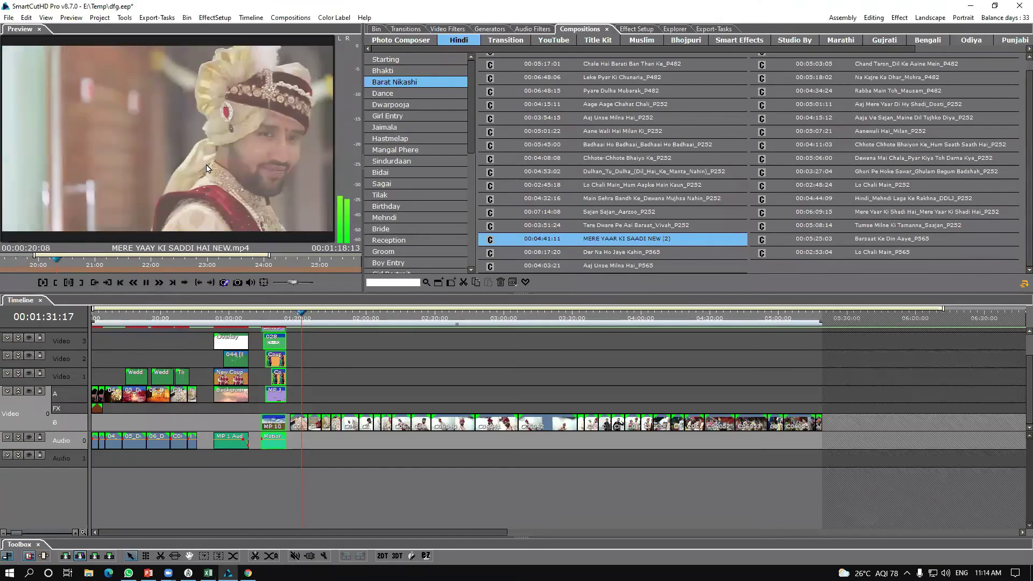
{"action": "key", "text": "space"}
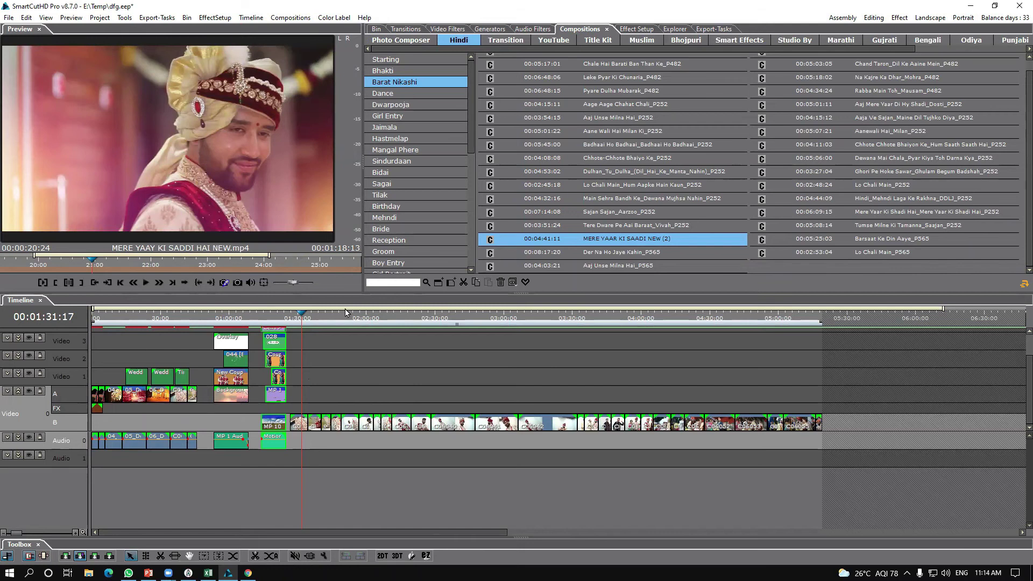
Apply the MERE YAAR KI SAADI NEW (2) composition over the wedding clips on the timeline, starting at about 00:01:31.
{"action": "left_click", "coordinate": [312, 312]}
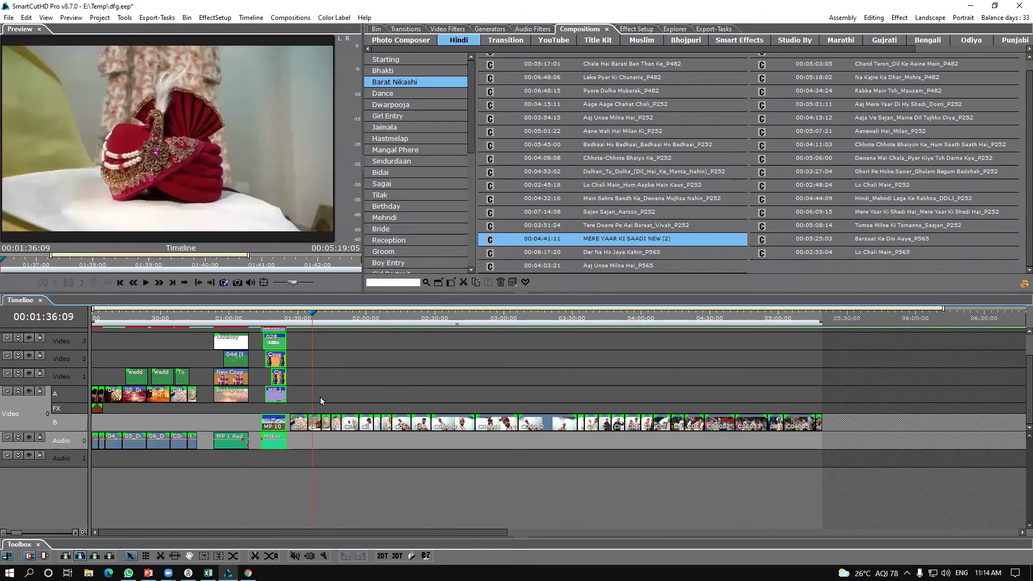
{"action": "scroll", "coordinate": [320, 395], "scroll_direction": "up", "scroll_amount": 3}
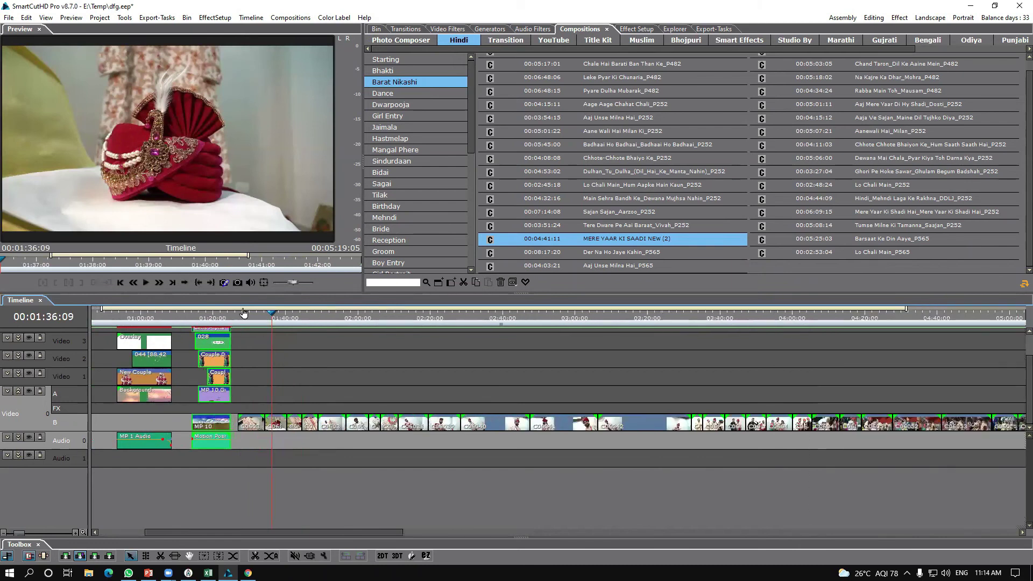
{"action": "left_click", "coordinate": [246, 312]}
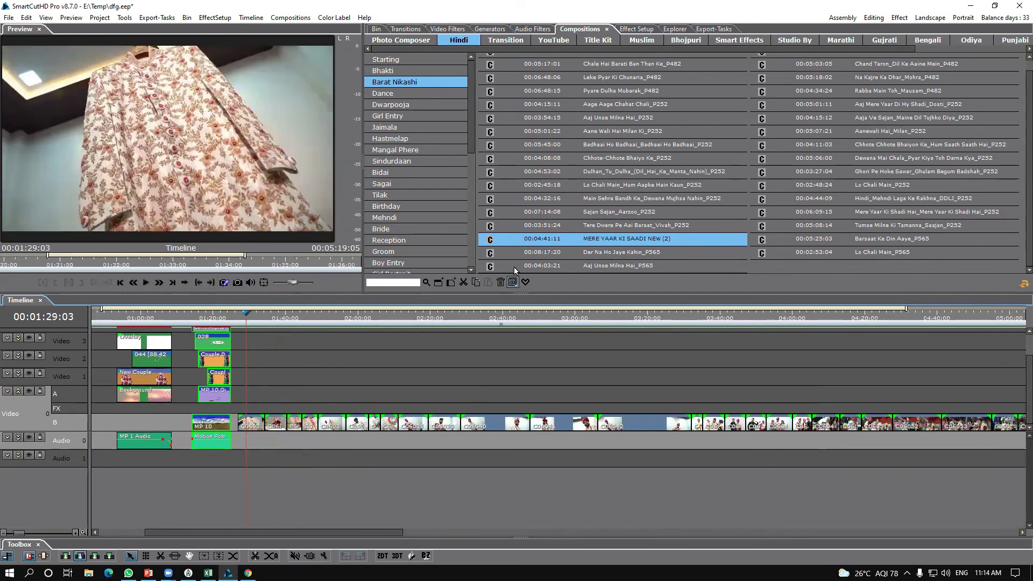
{"action": "left_click_drag", "start_coordinate": [542, 243], "coordinate": [253, 438]}
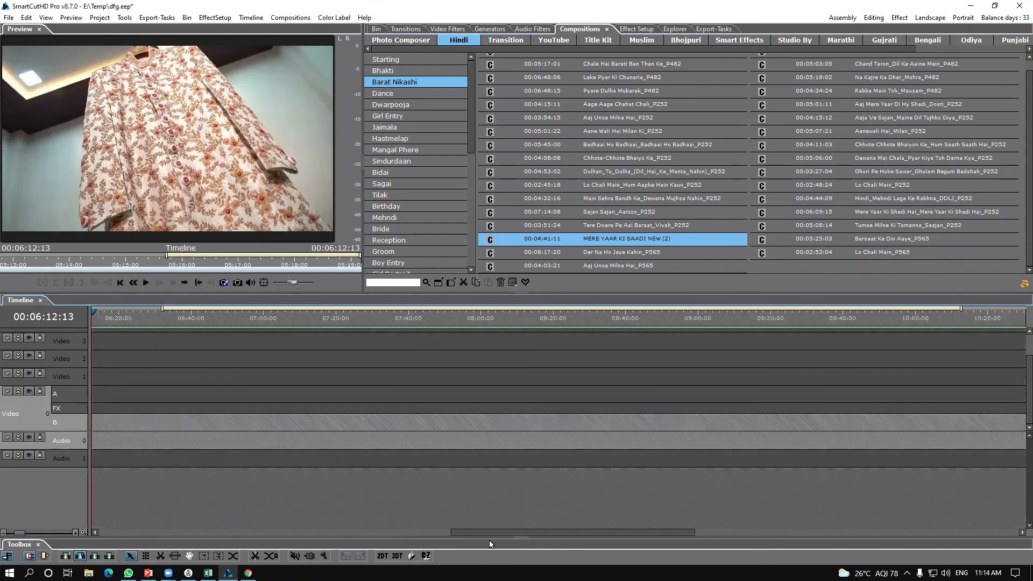
Examine the applied song composition on the timeline at 00:01:52:21 and near its end at 00:06:09:17.
{"action": "left_click_drag", "start_coordinate": [489, 531], "coordinate": [161, 521]}
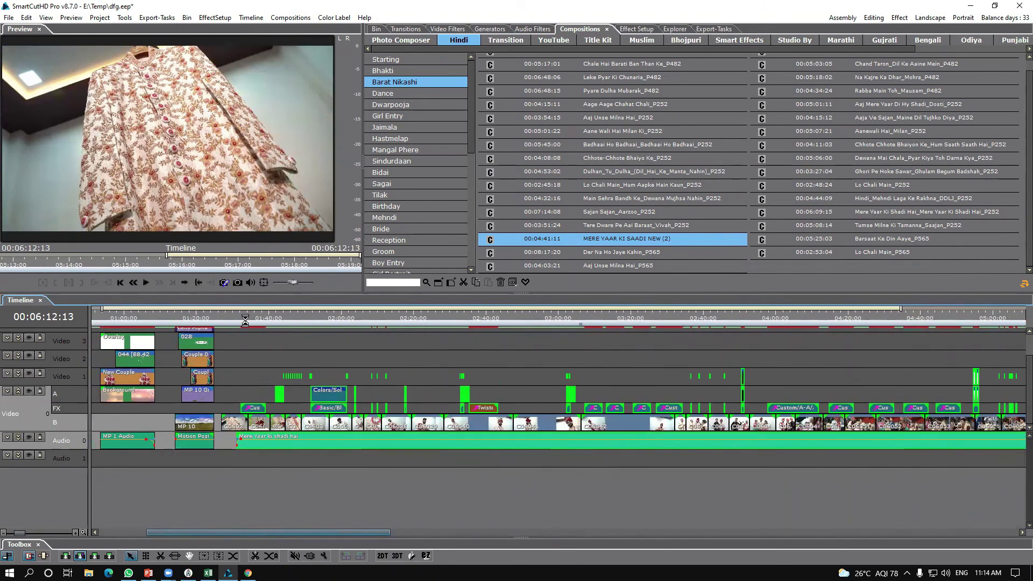
{"action": "left_click", "coordinate": [315, 321]}
{"action": "scroll", "coordinate": [486, 375], "scroll_direction": "down", "scroll_amount": 5}
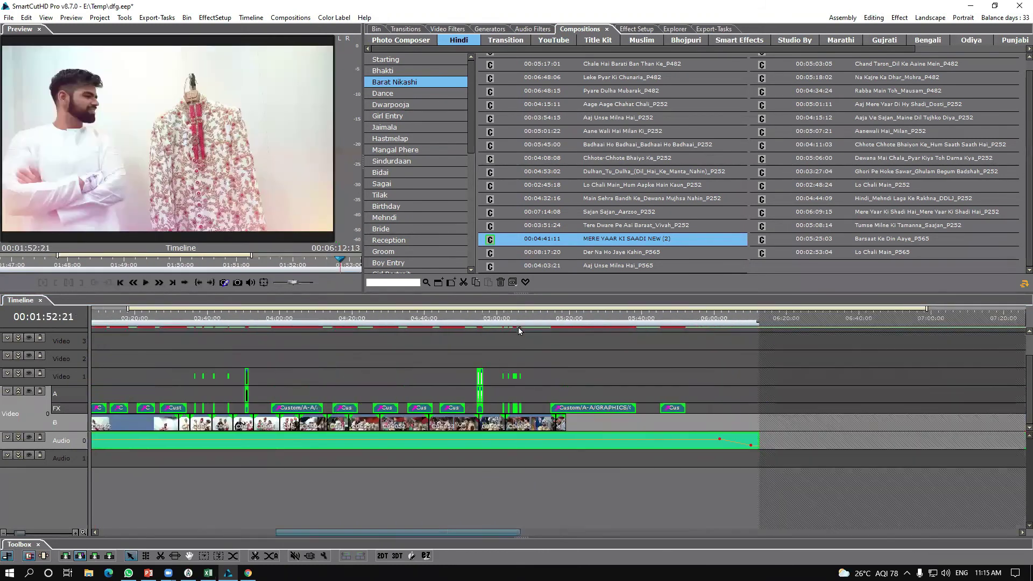
{"action": "left_click", "coordinate": [520, 322]}
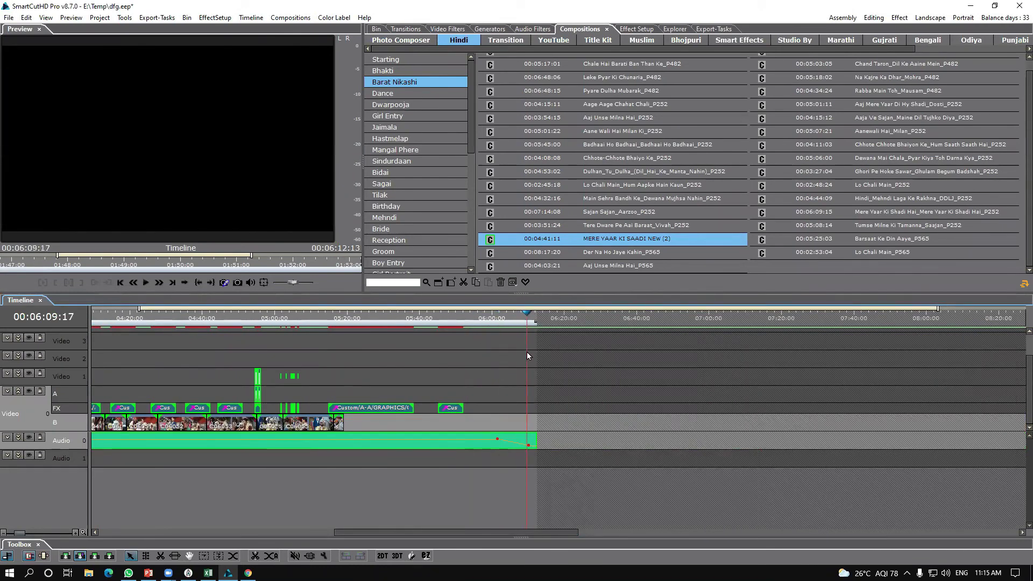
Create a new project named fdg from the custom preset Mobile Vertical 1080 x 1920 25P 2000m.
{"action": "left_click", "coordinate": [8, 21]}
{"action": "left_click", "coordinate": [20, 30]}
{"action": "left_click", "coordinate": [534, 309]}
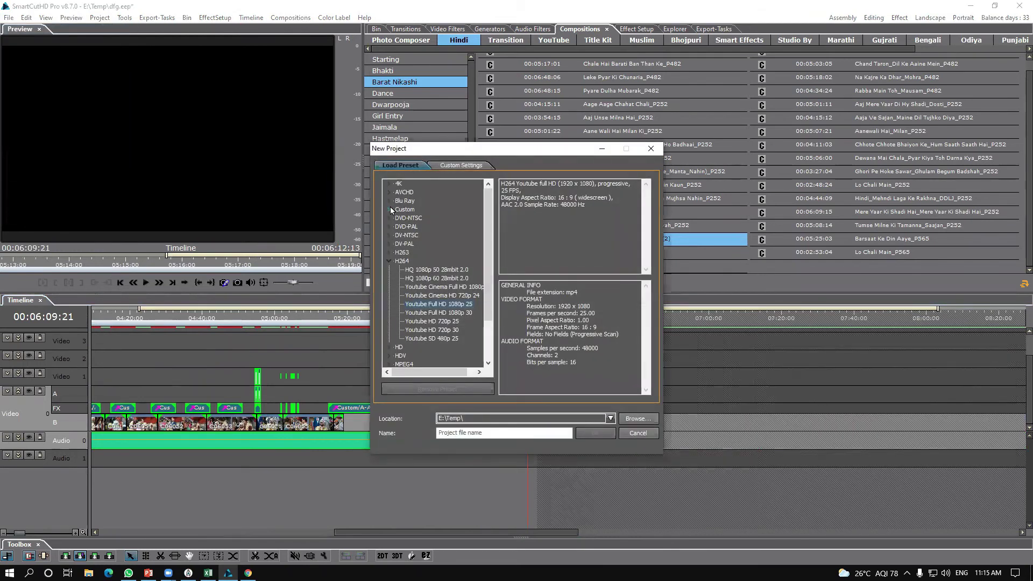
{"action": "left_click", "coordinate": [388, 210]}
{"action": "left_click", "coordinate": [429, 243]}
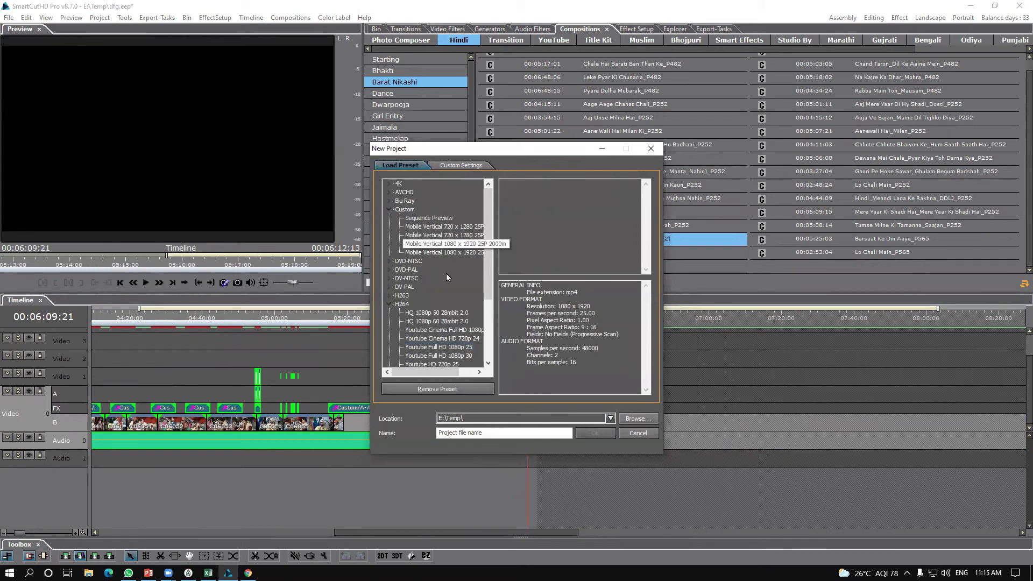
{"action": "left_click", "coordinate": [501, 433]}
{"action": "type", "text": "fdg"}
{"action": "left_click", "coordinate": [603, 437]}
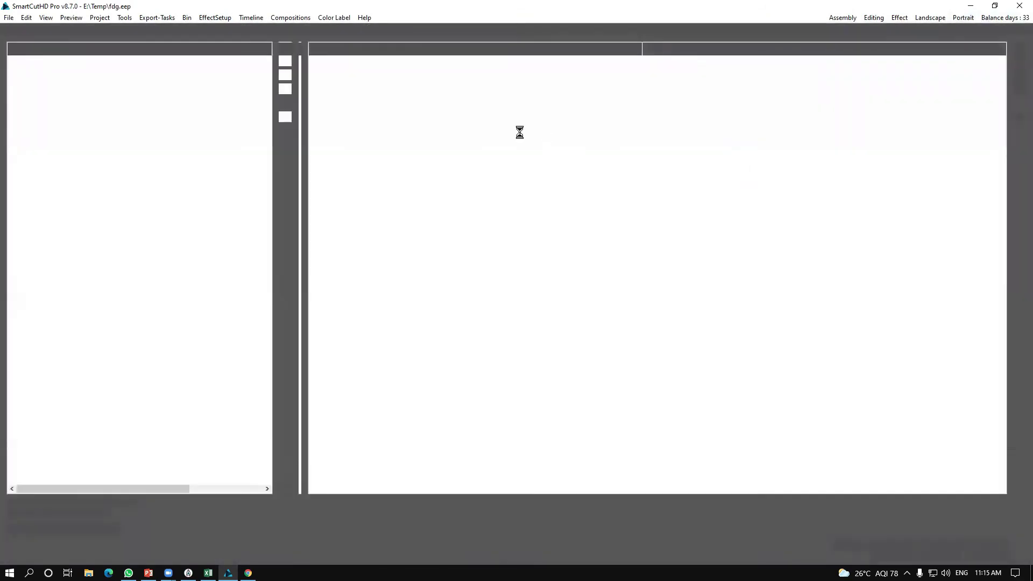
Import both timeline clips of the Vertical Whatsapp Invitation 2_P552 project into the bin.
{"action": "right_click", "coordinate": [498, 131]}
{"action": "left_click", "coordinate": [525, 200]}
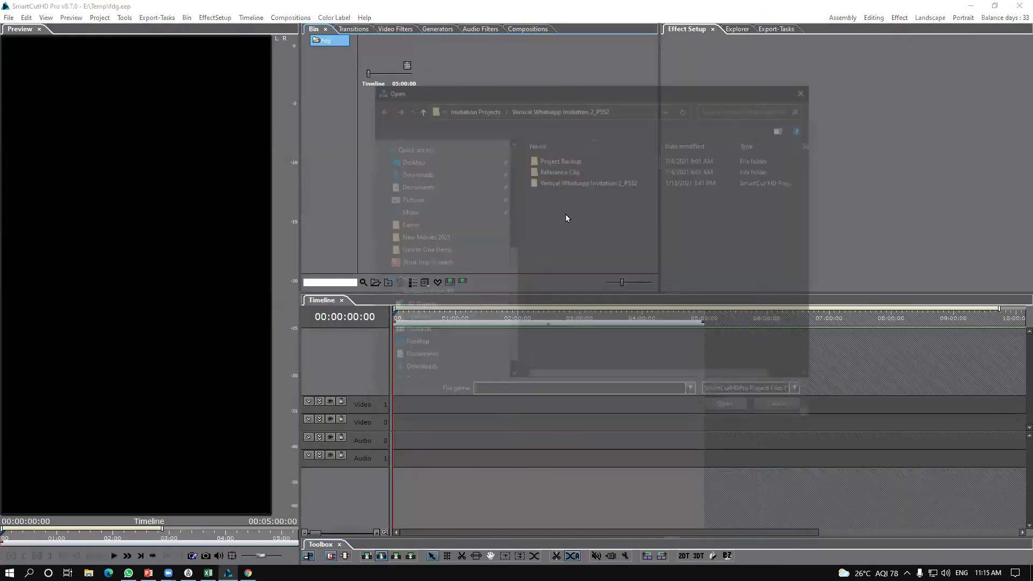
{"action": "double_click", "coordinate": [563, 182]}
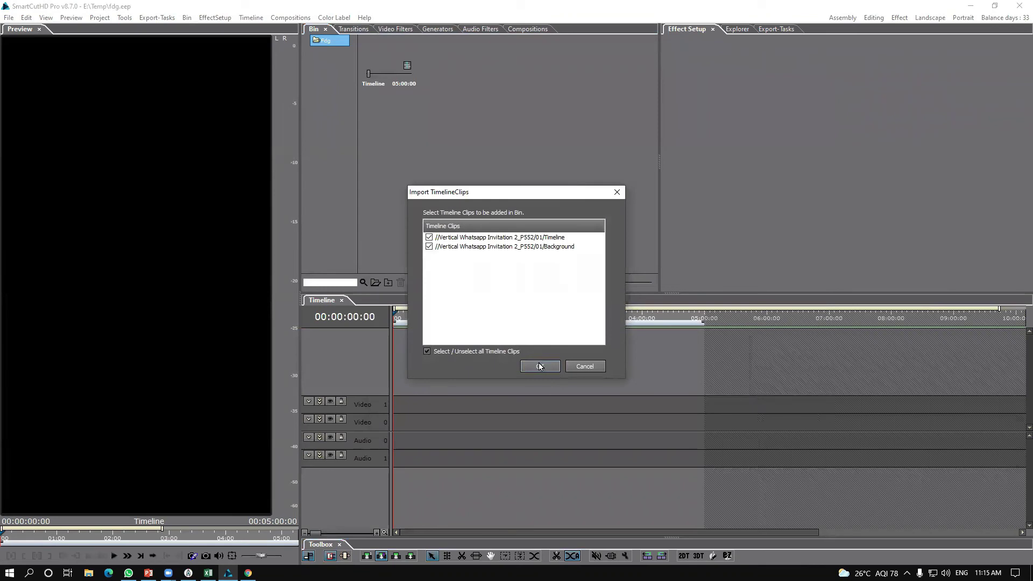
{"action": "left_click", "coordinate": [540, 366]}
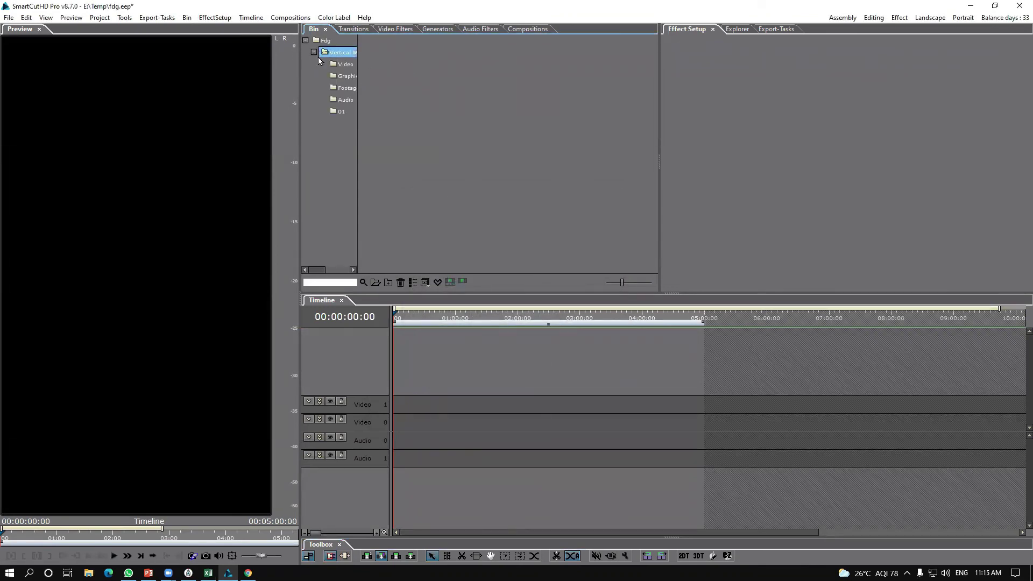
Place the Timeline clip from the imported invitation's 01 folder at the start of the Video 0 track.
{"action": "left_click", "coordinate": [340, 113]}
{"action": "left_click", "coordinate": [408, 73]}
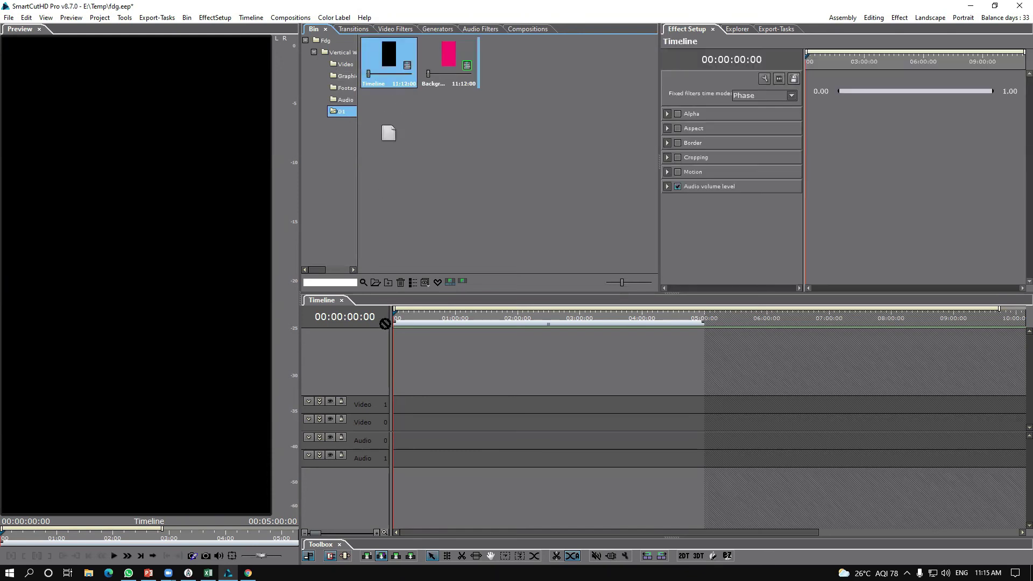
{"action": "left_click_drag", "start_coordinate": [397, 449], "coordinate": [396, 446]}
{"action": "left_click", "coordinate": [592, 310]}
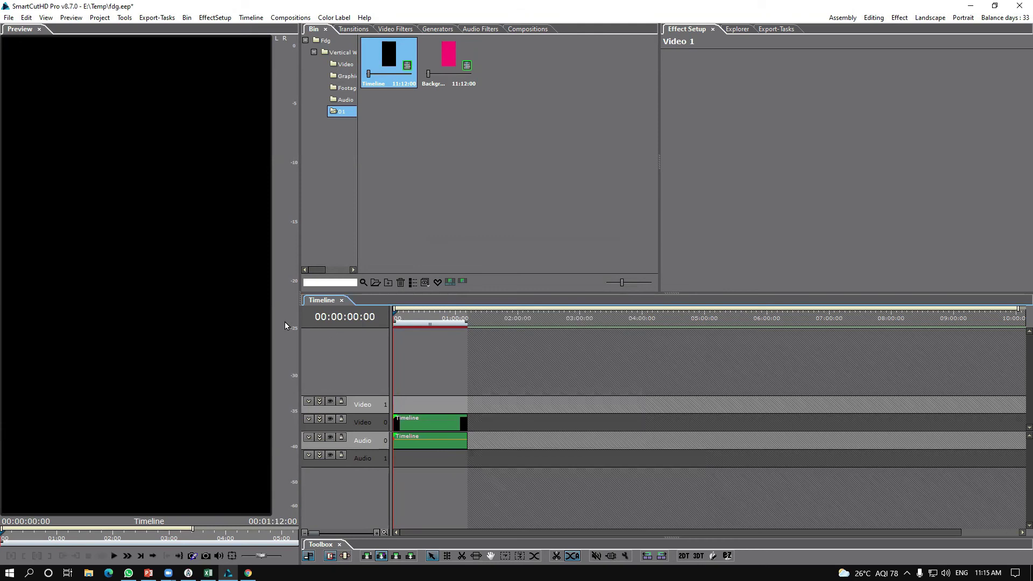
Play the wedding invitation from the start and open the placed clip's nested timeline for editing.
{"action": "key", "text": "space"}
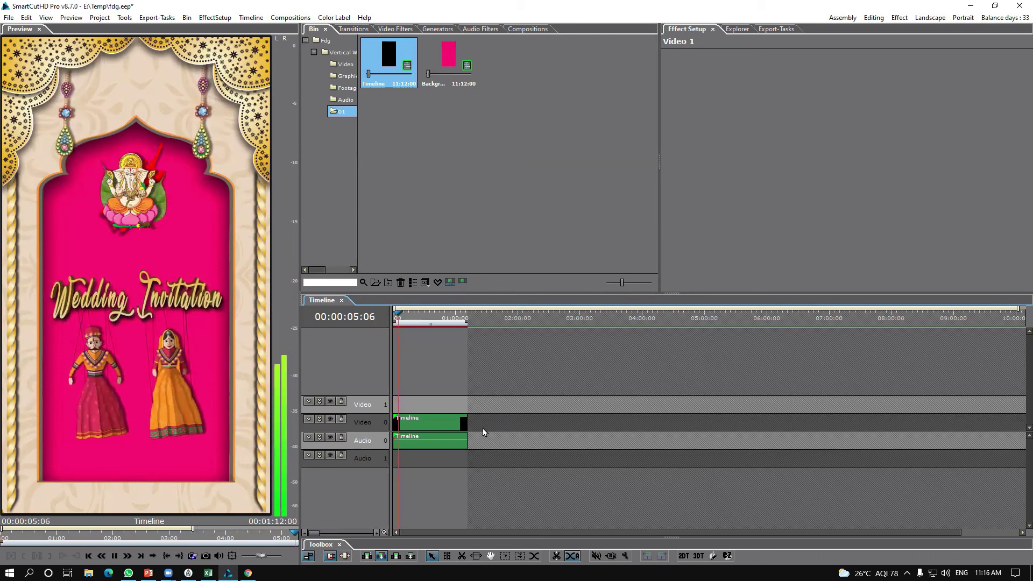
{"action": "left_click", "coordinate": [431, 425]}
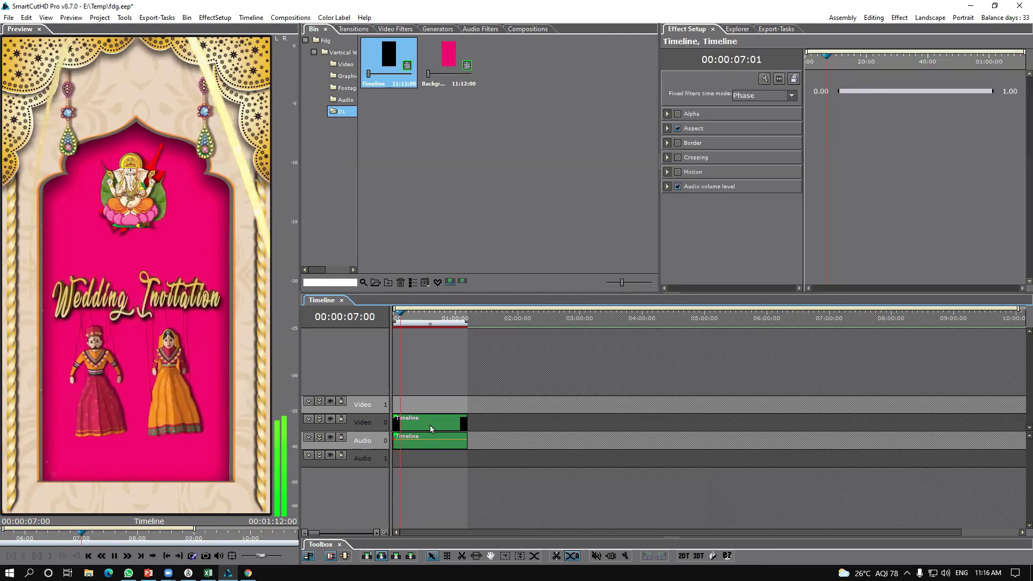
{"action": "double_click", "coordinate": [430, 424]}
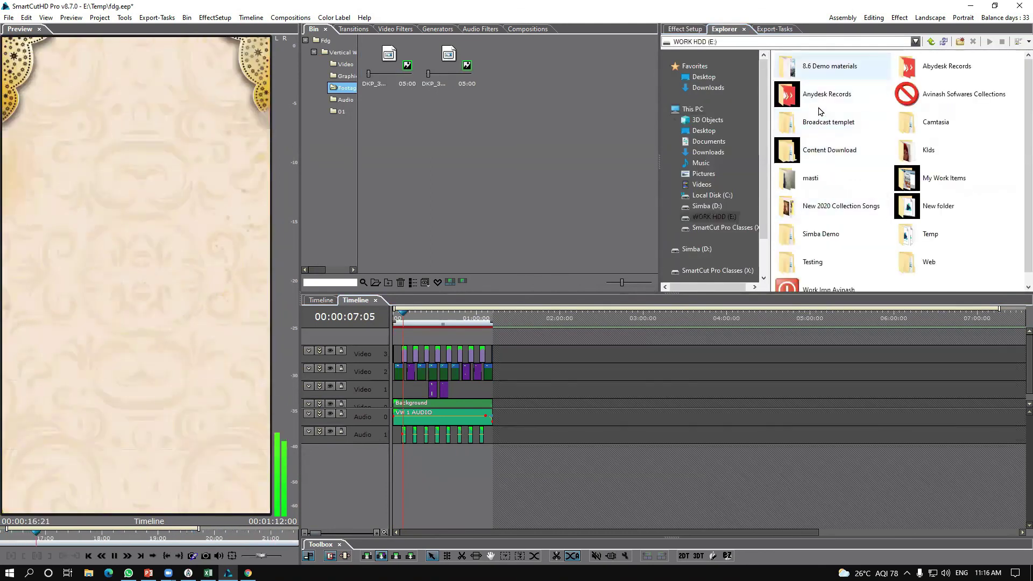
Browse the 8.6 Demo materials to the Still folder inside 00 Wedding, 01 wedding cam 1_Boy Side.
{"action": "double_click", "coordinate": [823, 68]}
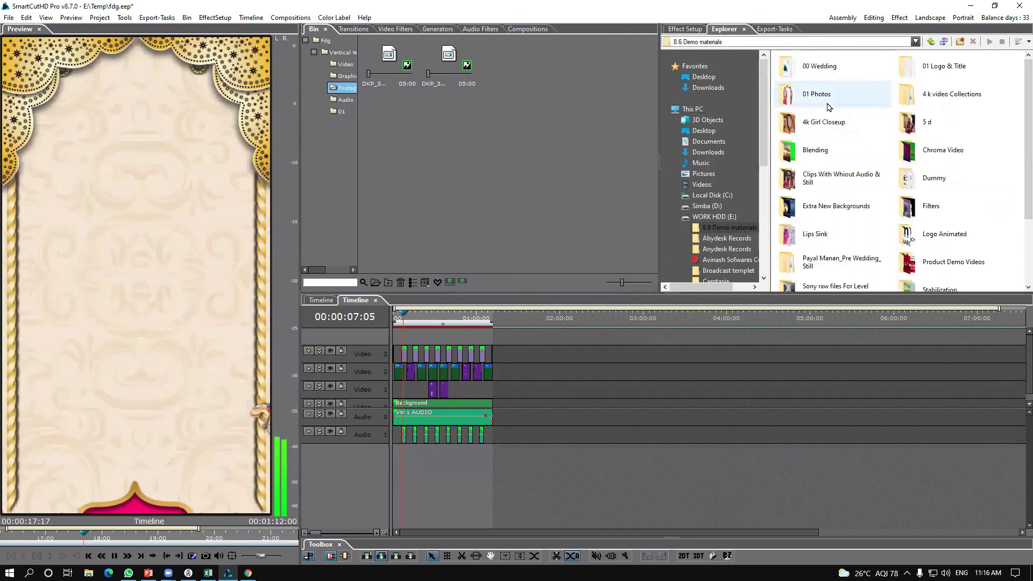
{"action": "double_click", "coordinate": [819, 66]}
{"action": "double_click", "coordinate": [818, 95]}
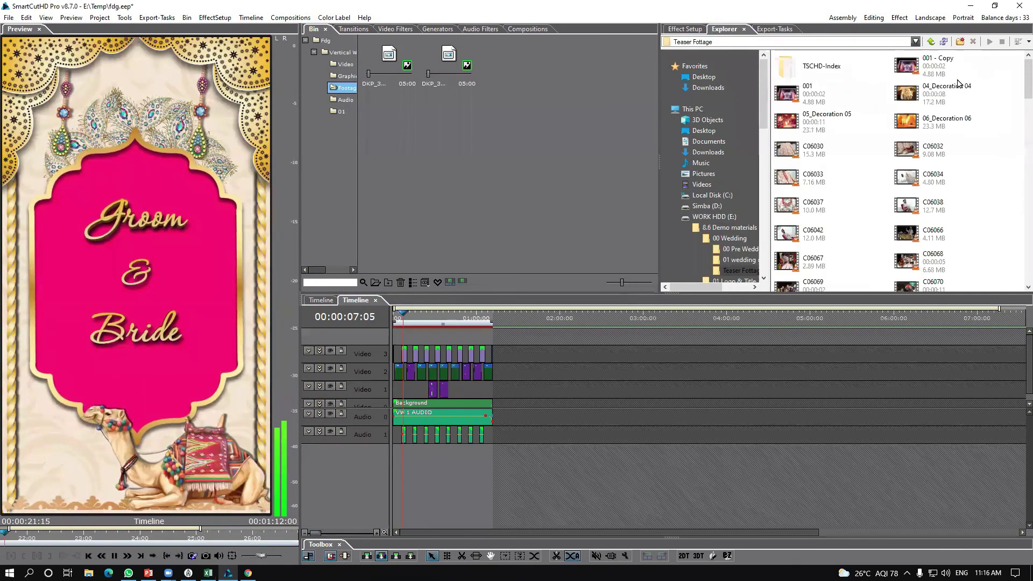
{"action": "left_click", "coordinate": [930, 41]}
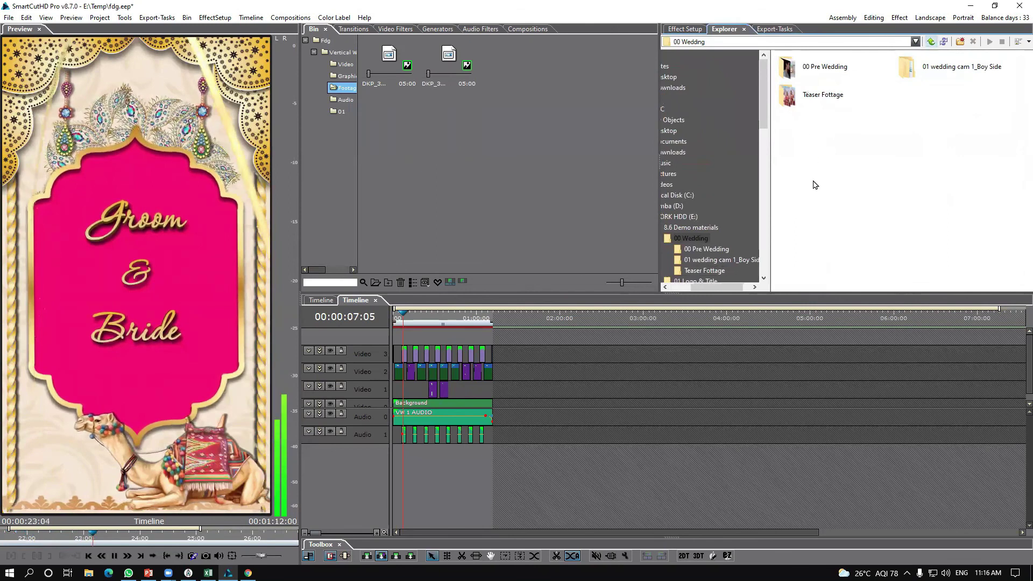
{"action": "double_click", "coordinate": [947, 67]}
{"action": "double_click", "coordinate": [820, 95]}
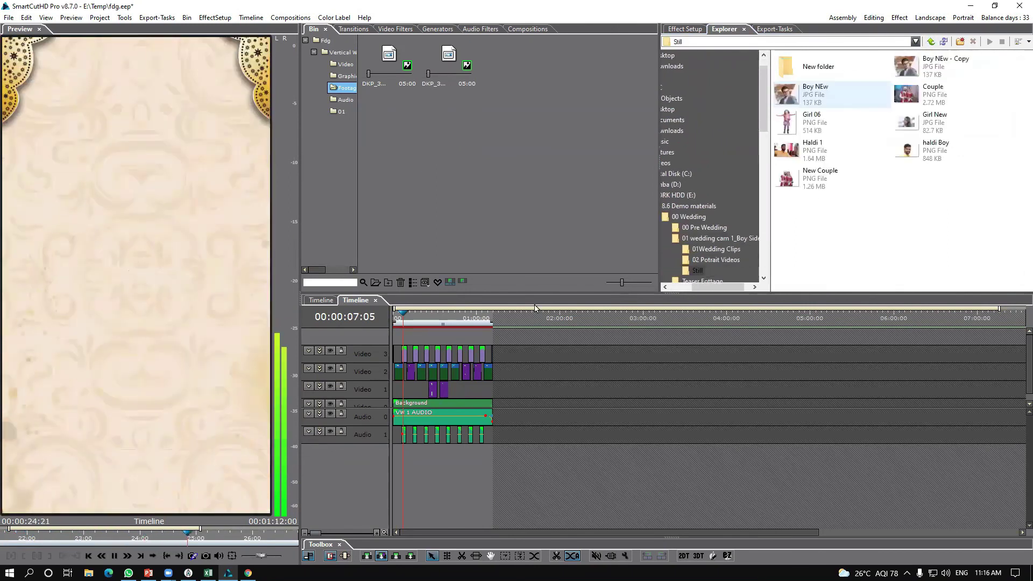
Locate the groom section at 00:00:27:02 on the nested timeline and examine its title and Vintage GOld Photo clips.
{"action": "left_click", "coordinate": [405, 316]}
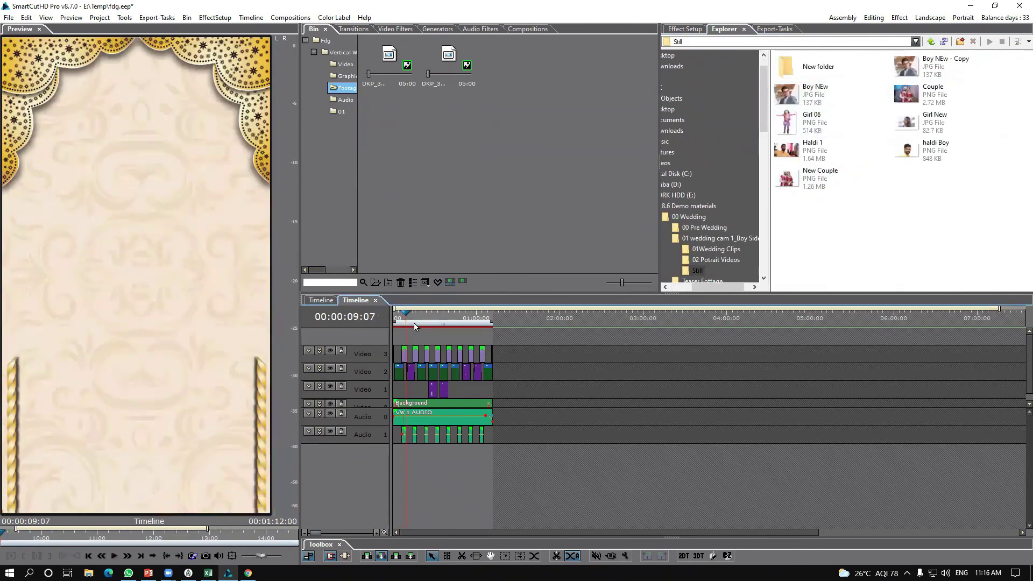
{"action": "left_click", "coordinate": [420, 329]}
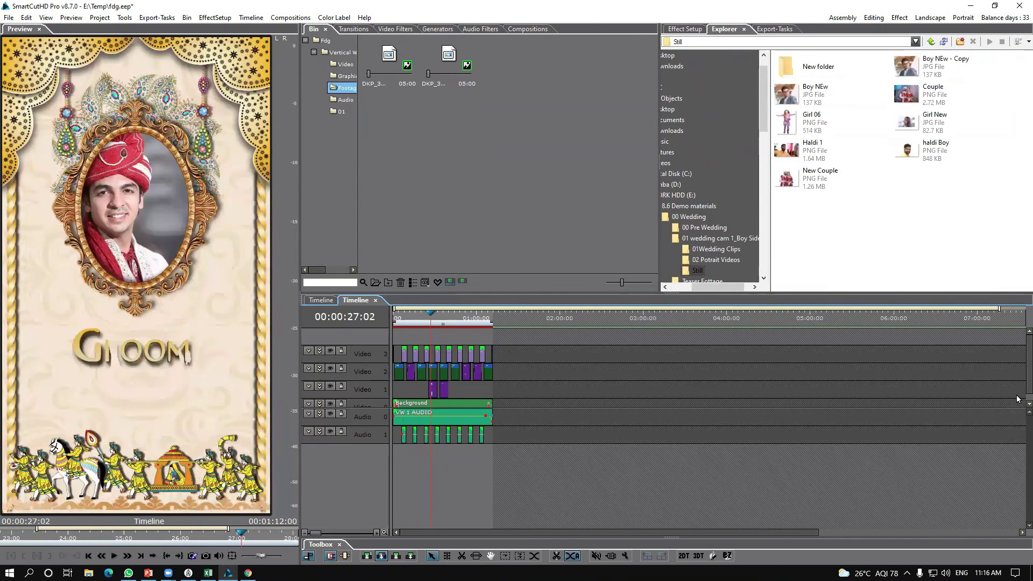
{"action": "scroll", "coordinate": [1016, 376], "scroll_direction": "up", "scroll_amount": 2}
{"action": "scroll", "coordinate": [1016, 376], "scroll_direction": "up", "scroll_amount": 3}
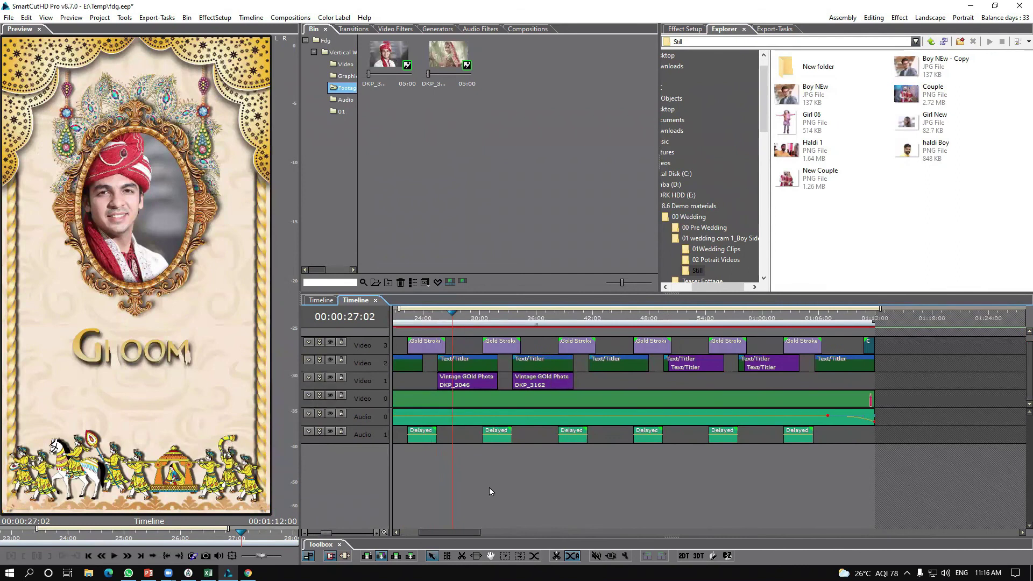
{"action": "left_click_drag", "start_coordinate": [368, 406], "coordinate": [371, 438]}
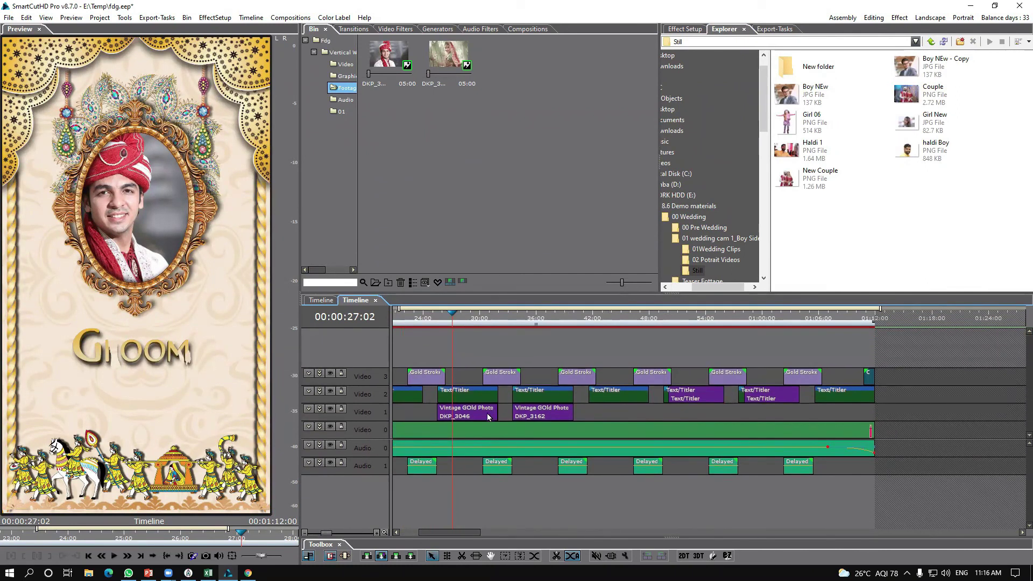
{"action": "left_click", "coordinate": [482, 397]}
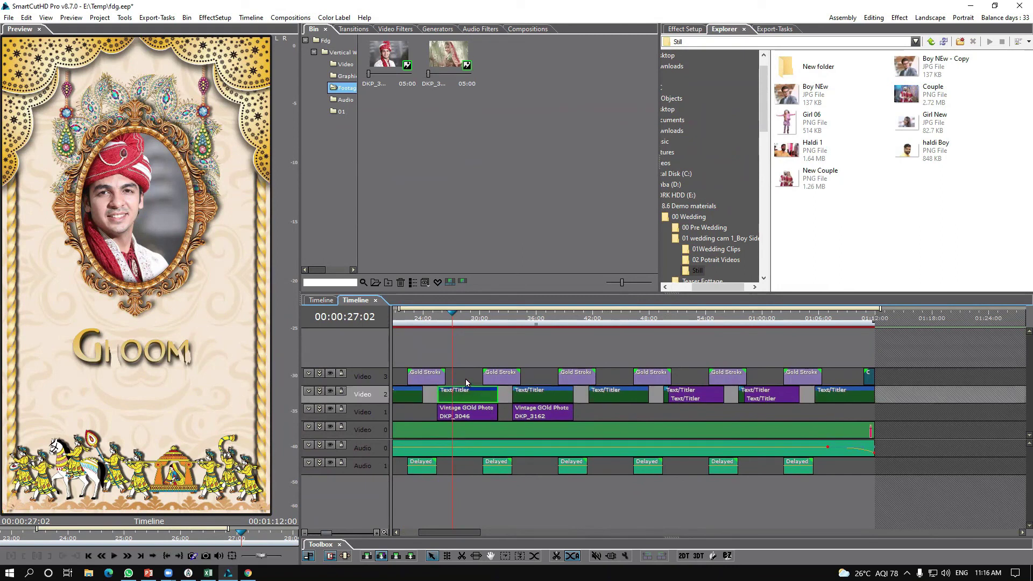
{"action": "left_click", "coordinate": [473, 415]}
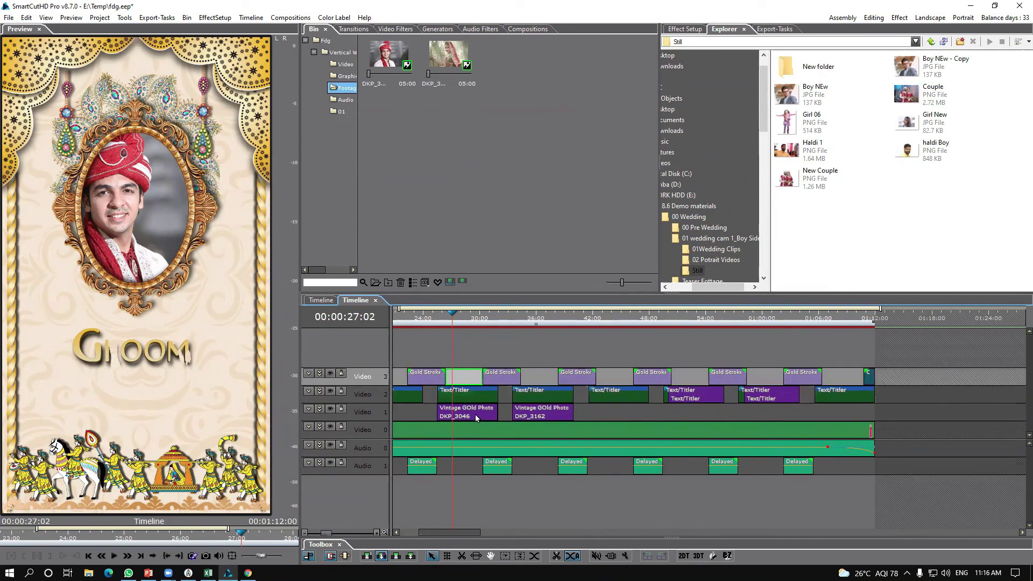
{"action": "left_click", "coordinate": [468, 383]}
Replace the groom photo DKP_3046 in the Footage bin with the Boy NEw picture and preview it at 00:00:28:11.
{"action": "left_click", "coordinate": [384, 68]}
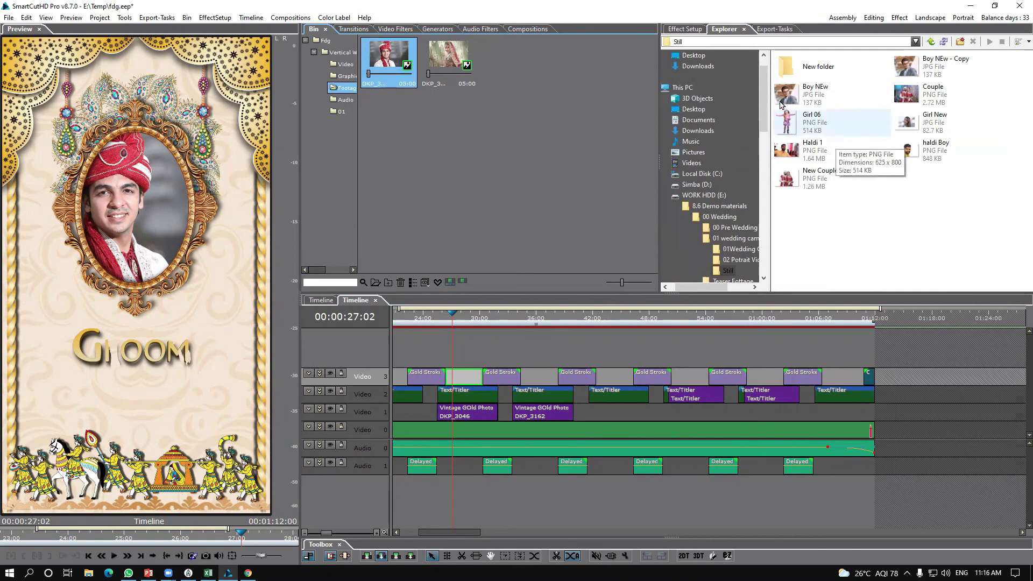
{"action": "left_click_drag", "start_coordinate": [795, 97], "coordinate": [399, 79]}
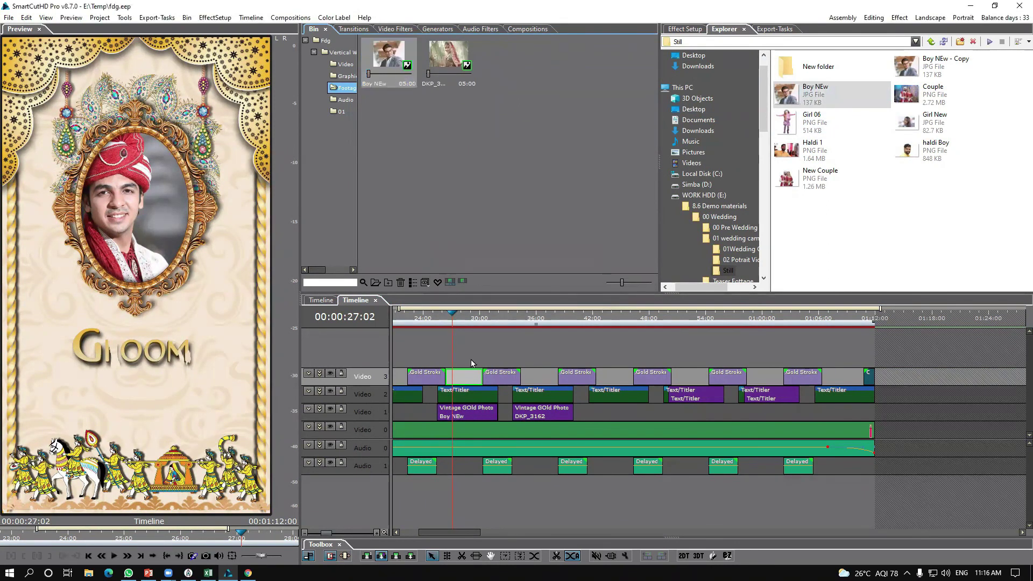
{"action": "left_click_drag", "start_coordinate": [458, 319], "coordinate": [464, 326]}
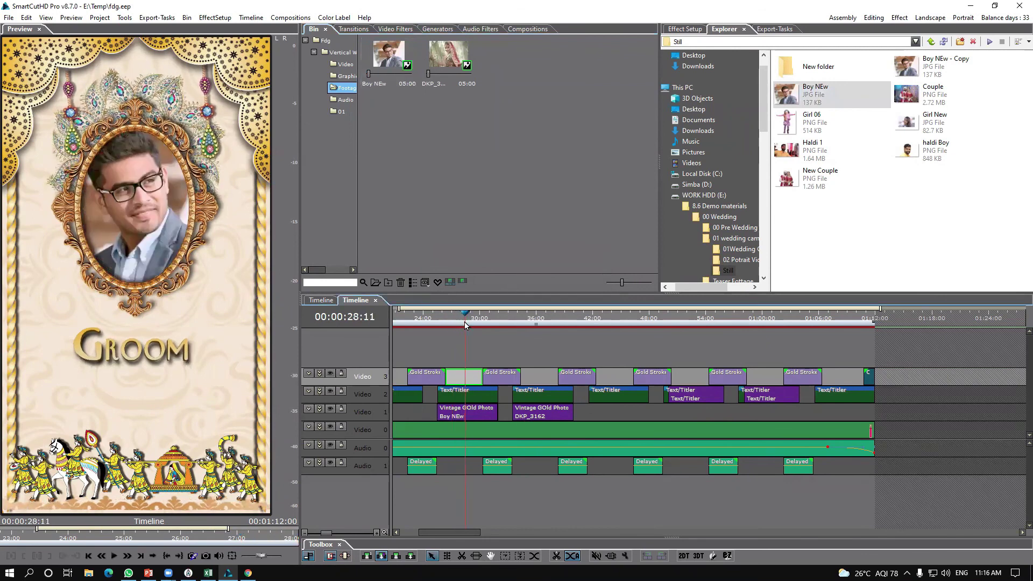